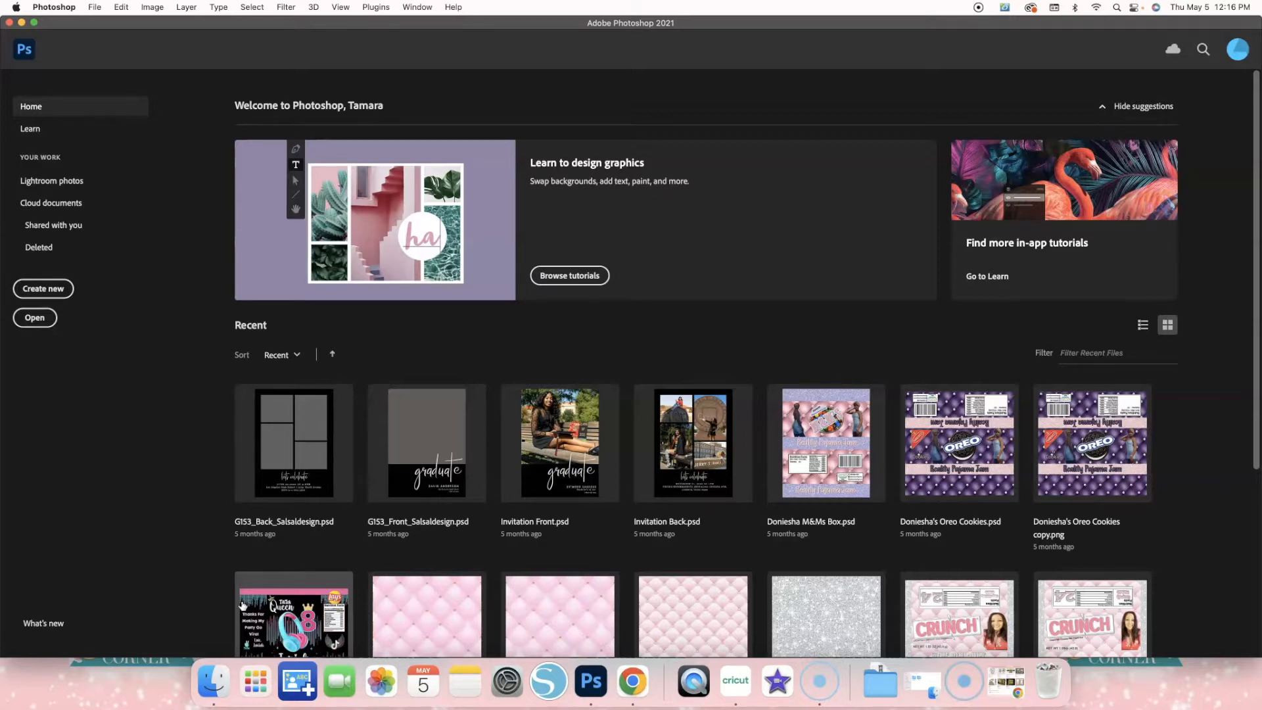
Create a new document 7 inches wide and 6.5 inches high at 300 pixels/inch, in RGB Color with a white background
left_click(60, 294)
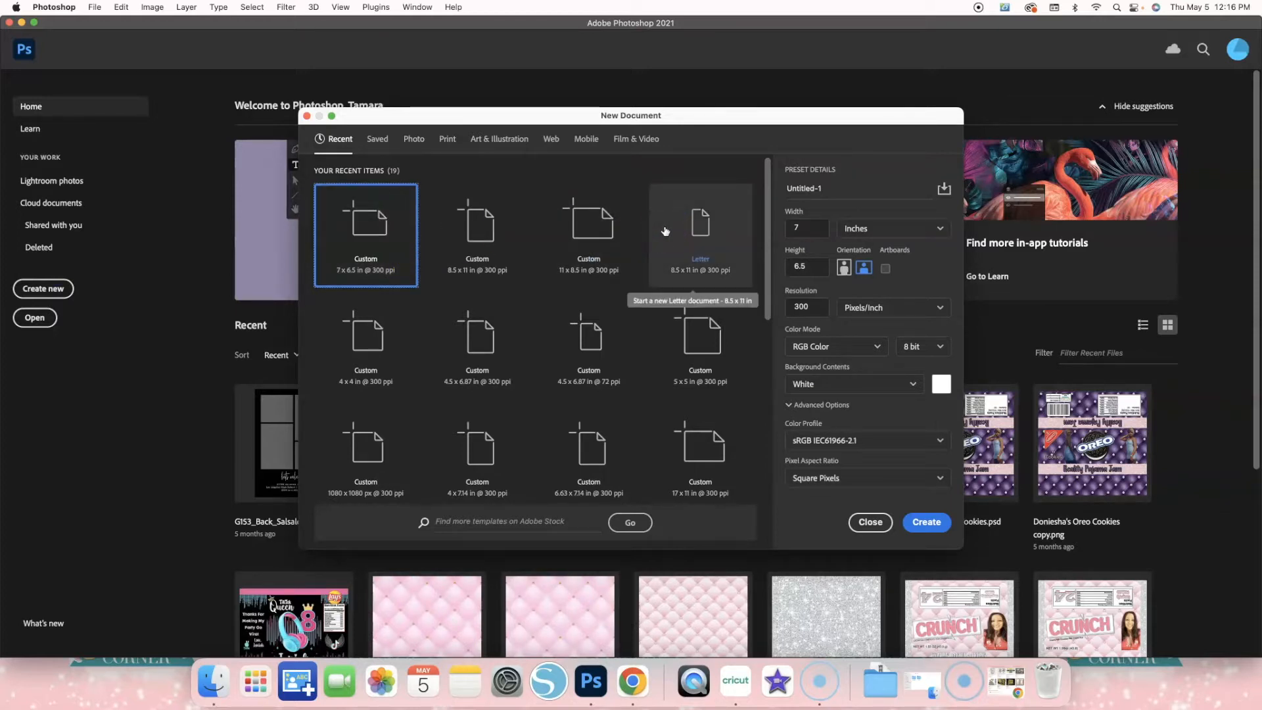
left_click(817, 227)
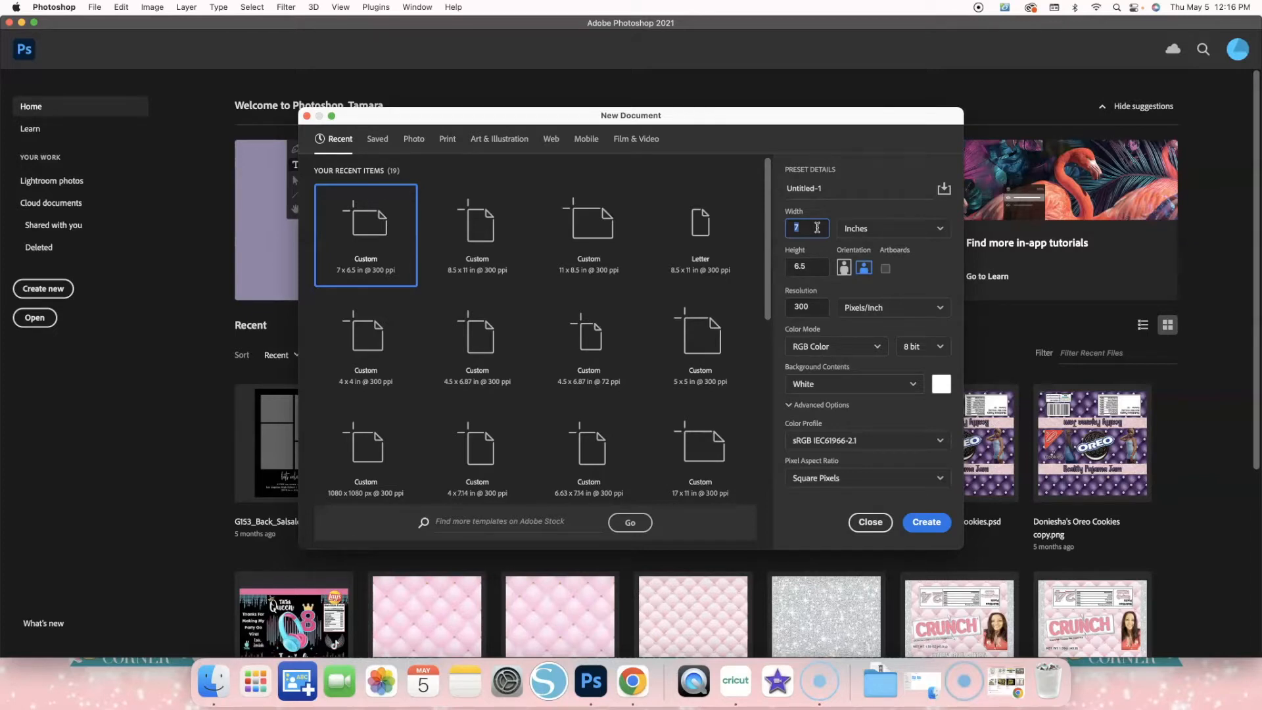
left_click(812, 266)
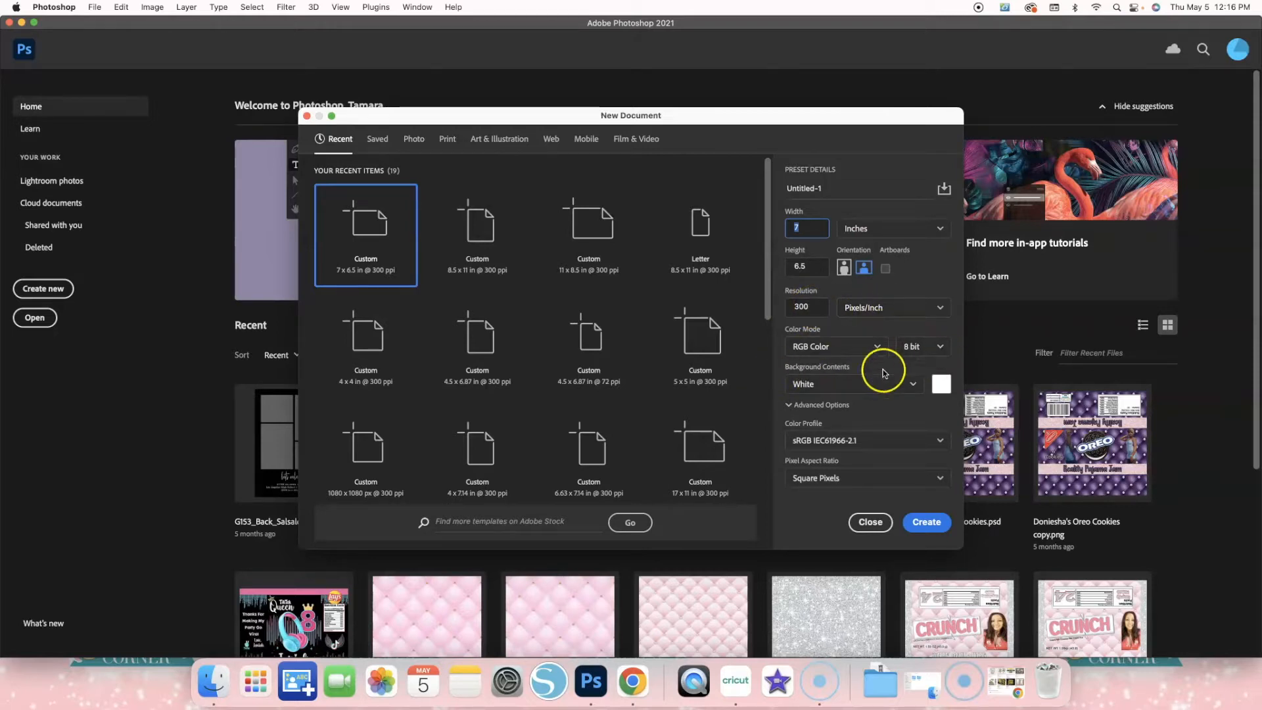
left_click(922, 523)
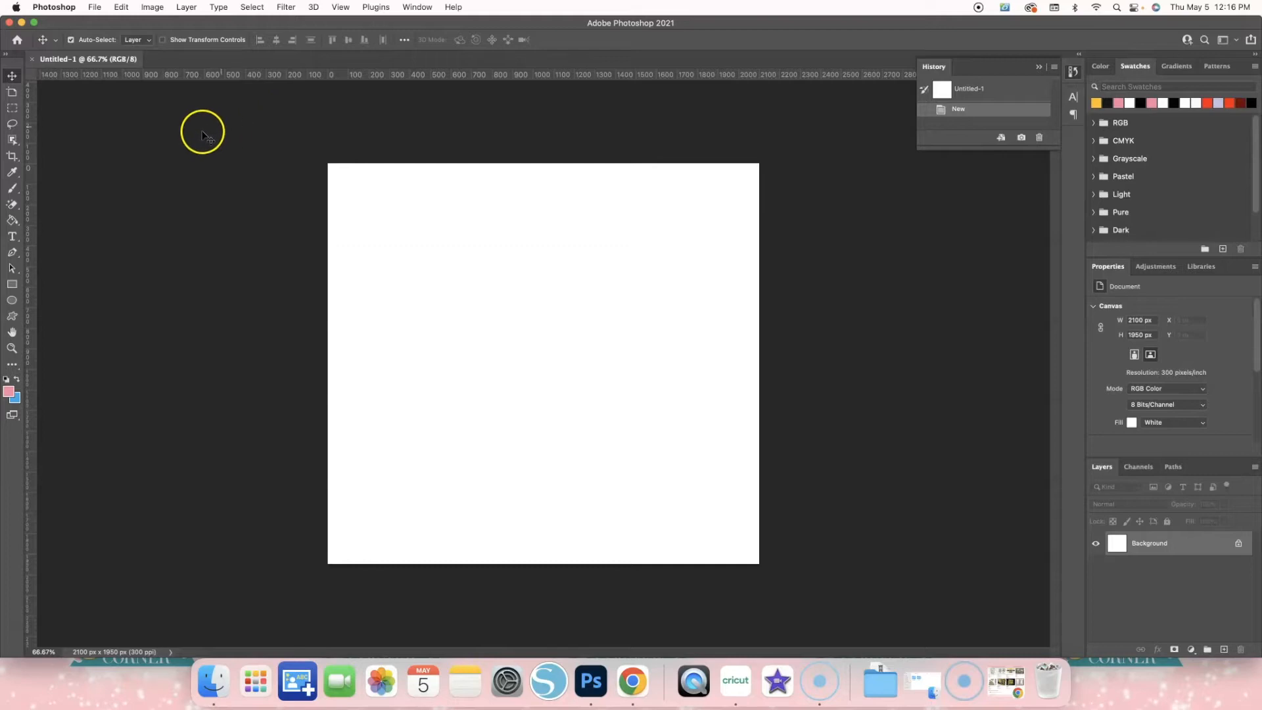
Draw a pink rectangle in the upper part of the canvas, 7 inches wide and 2 inches high, with a 0 px stroke
left_click(11, 285)
left_click_drag(352, 217, 495, 270)
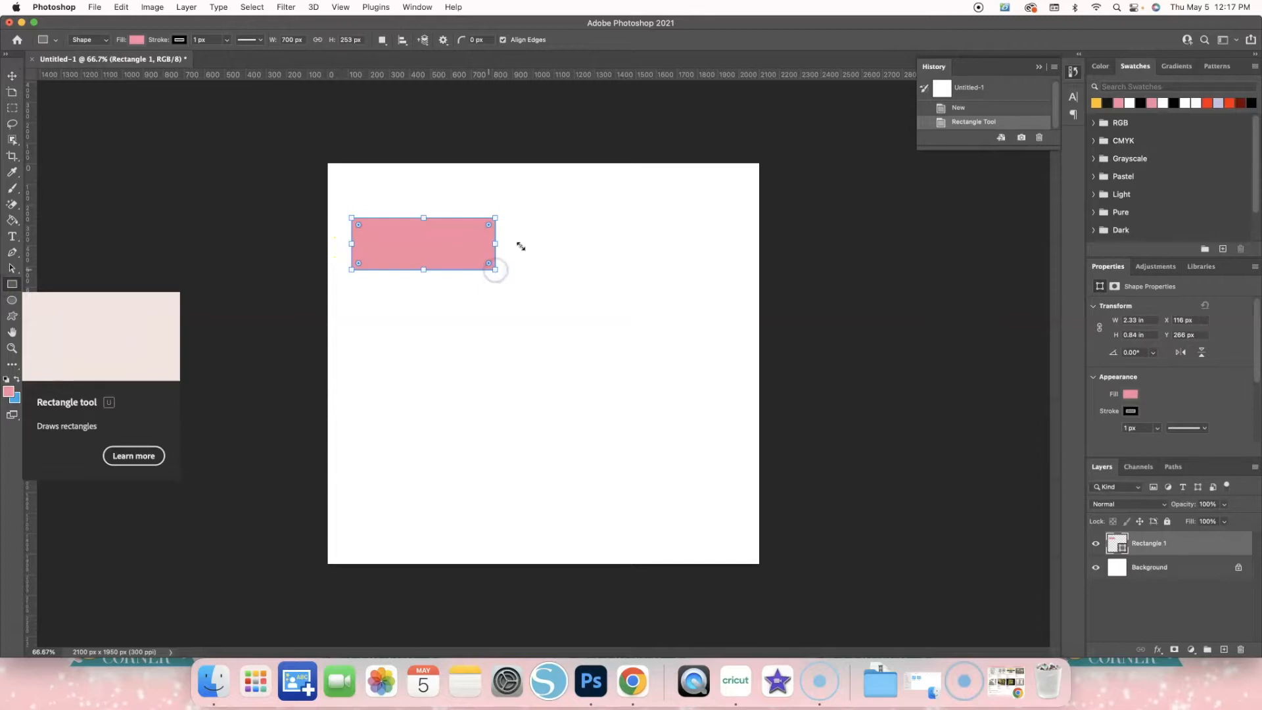
left_click(1149, 320)
type("7")
left_click(1147, 335)
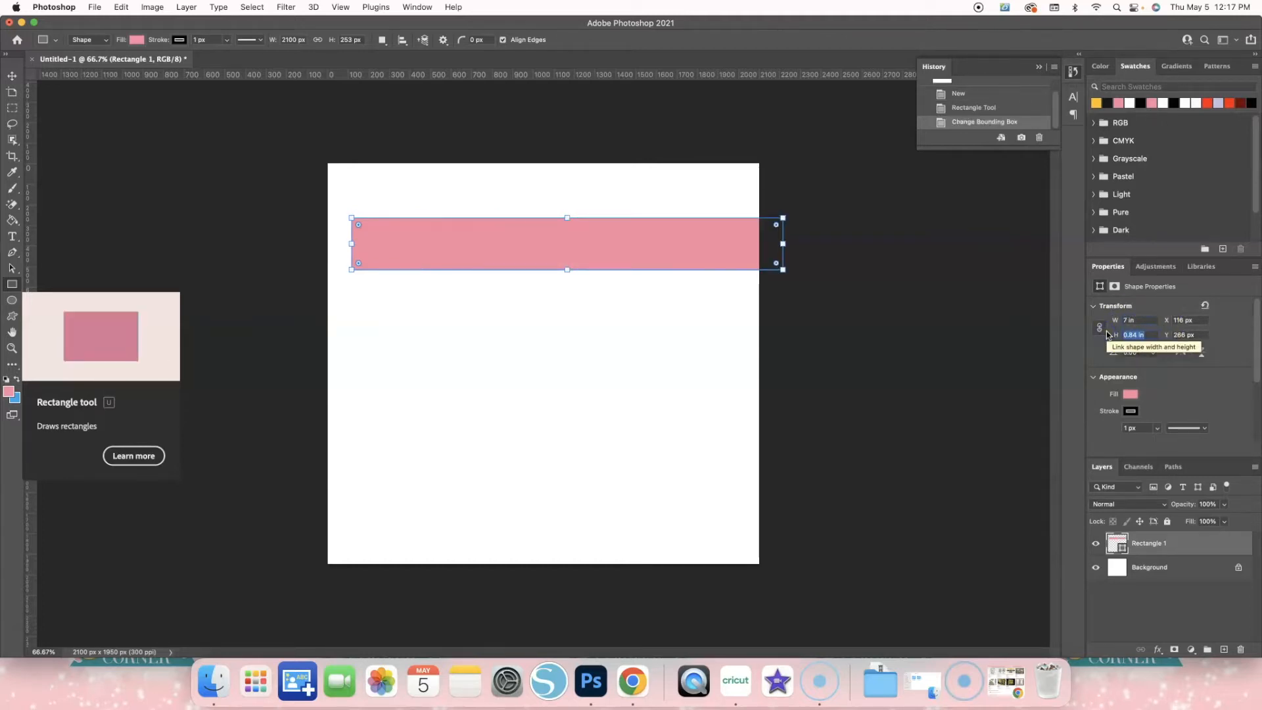
type("2")
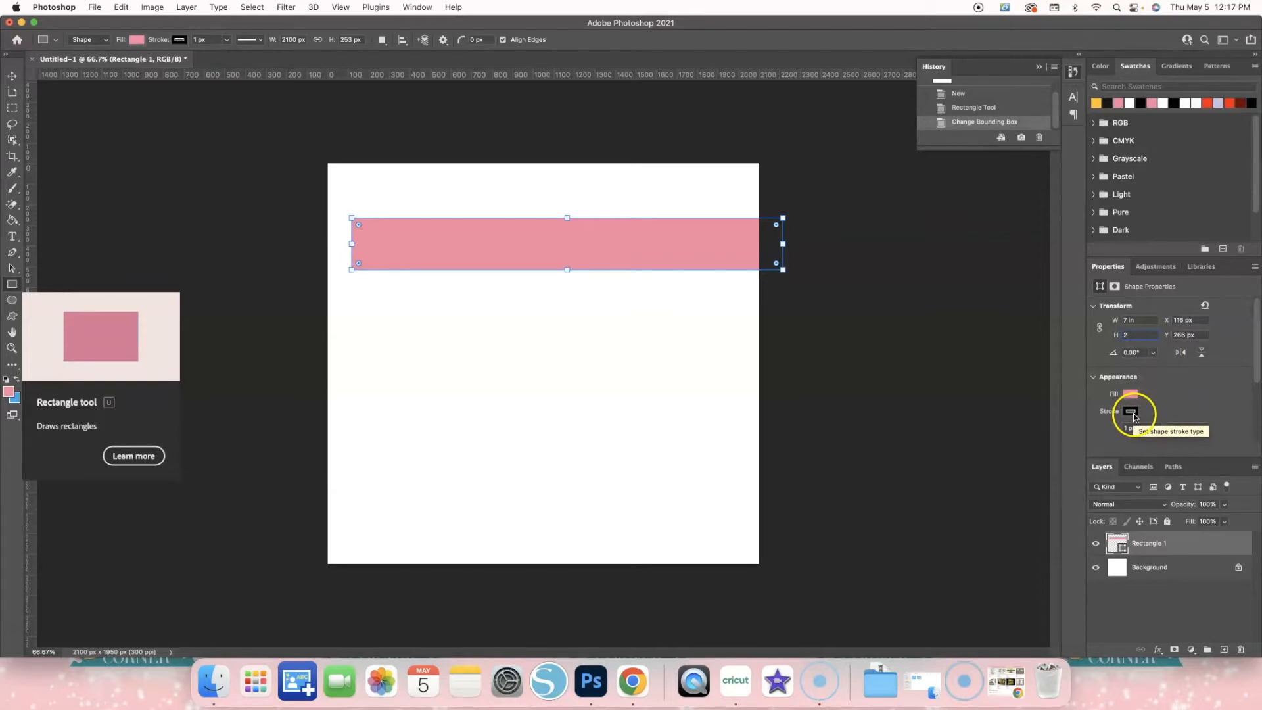
left_click(1158, 429)
left_click_drag(1159, 445, 1148, 443)
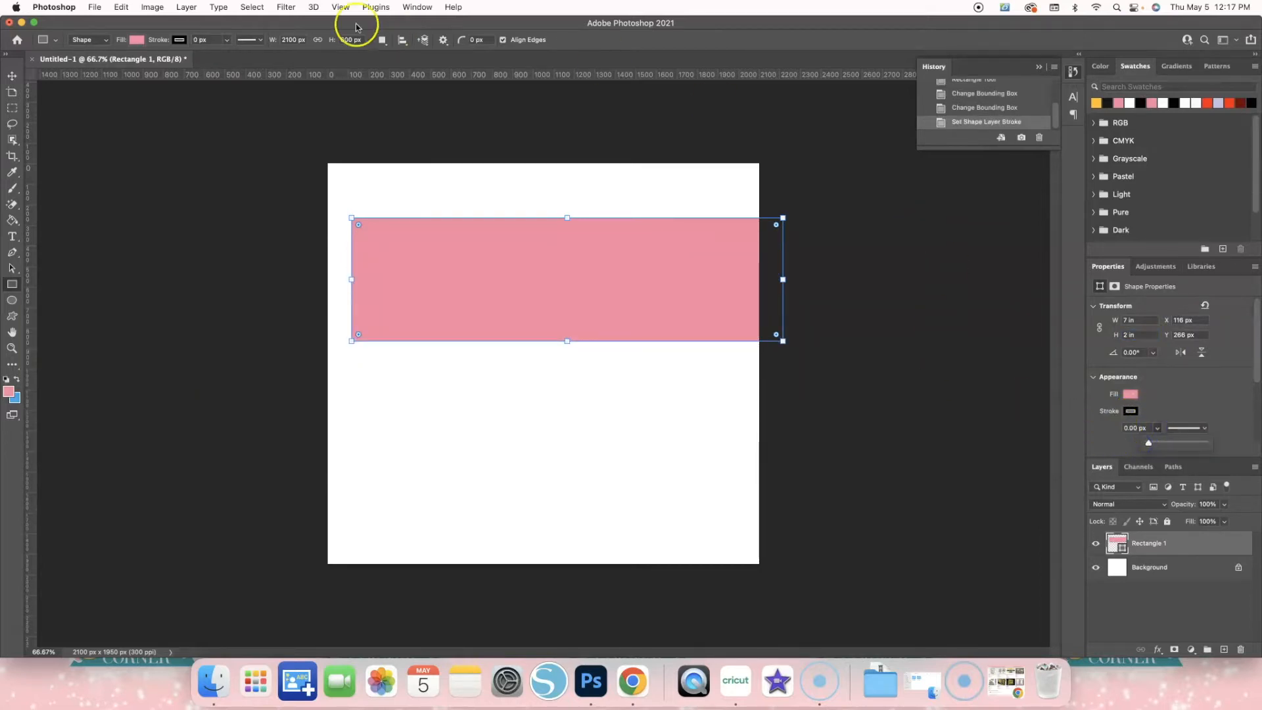
Align the rectangle flush with the canvas's top edge and add a horizontal guide along its lower edge
left_click(12, 76)
left_click_drag(518, 293, 507, 254)
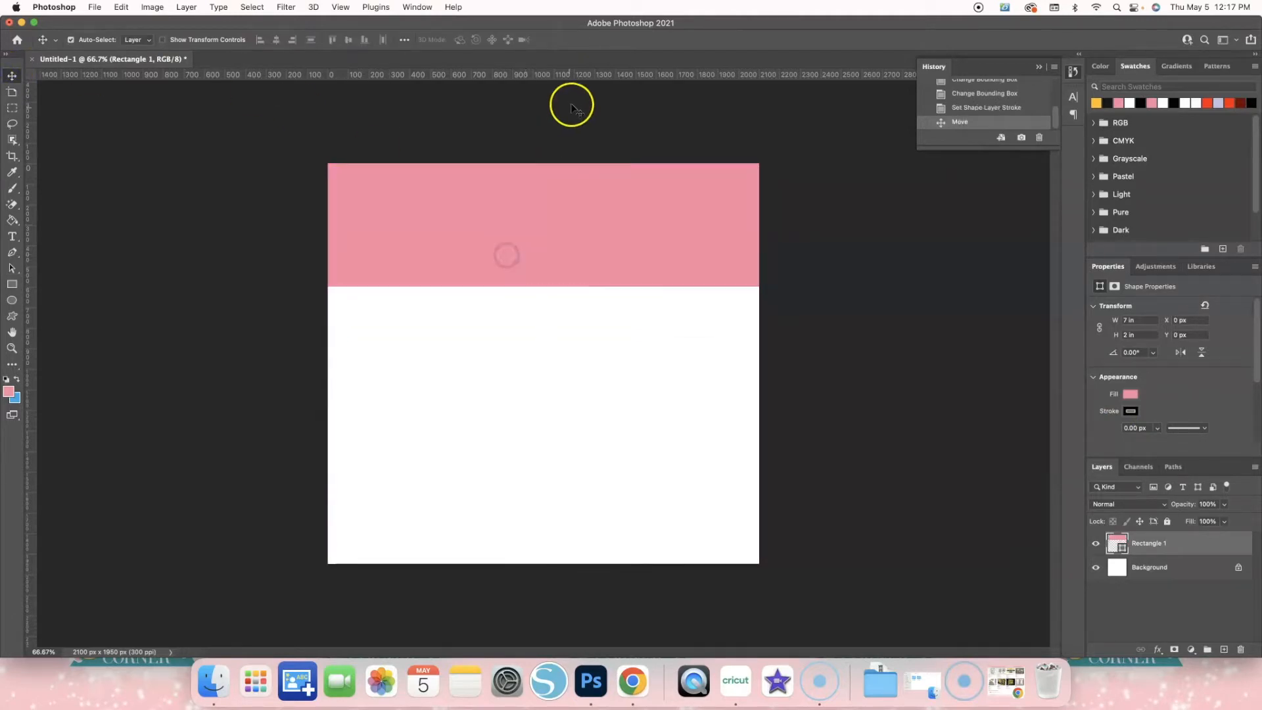
left_click_drag(596, 77, 597, 286)
left_click(649, 208)
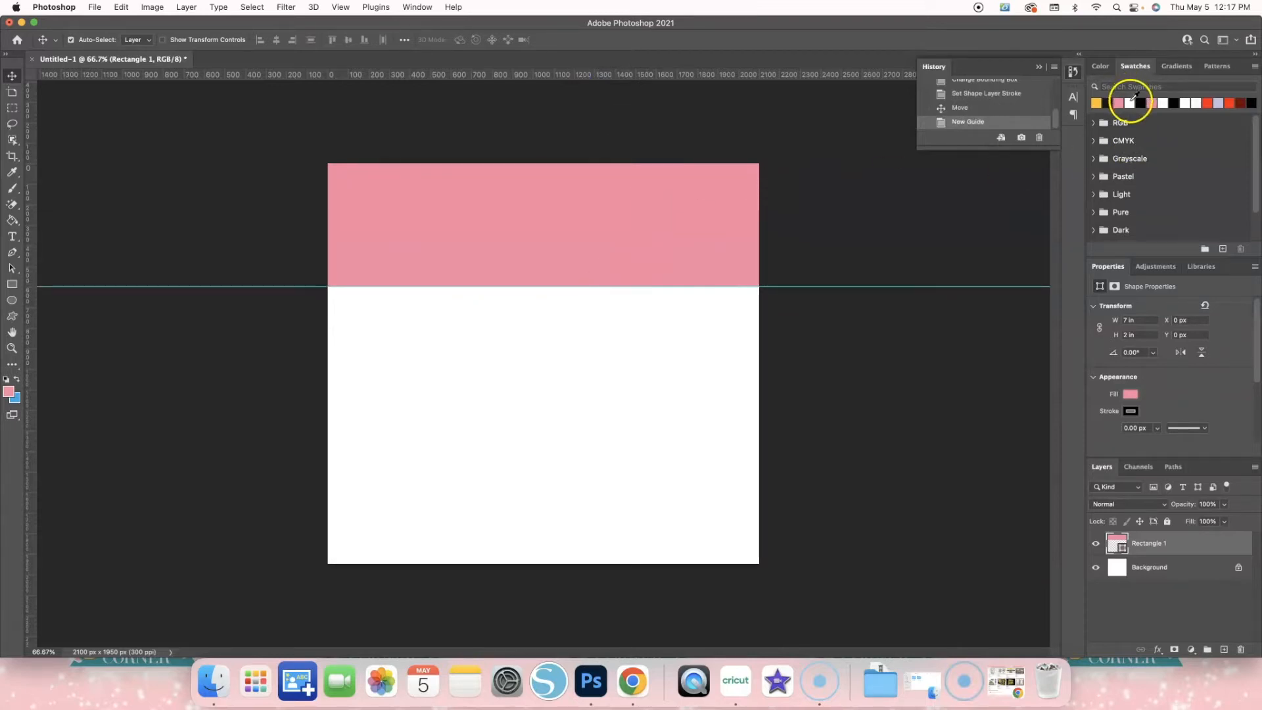
Draw a second pink rectangle below the guide and size it to 7 inches wide and 2.5 inches high
left_click(11, 286)
left_click_drag(381, 347, 614, 406)
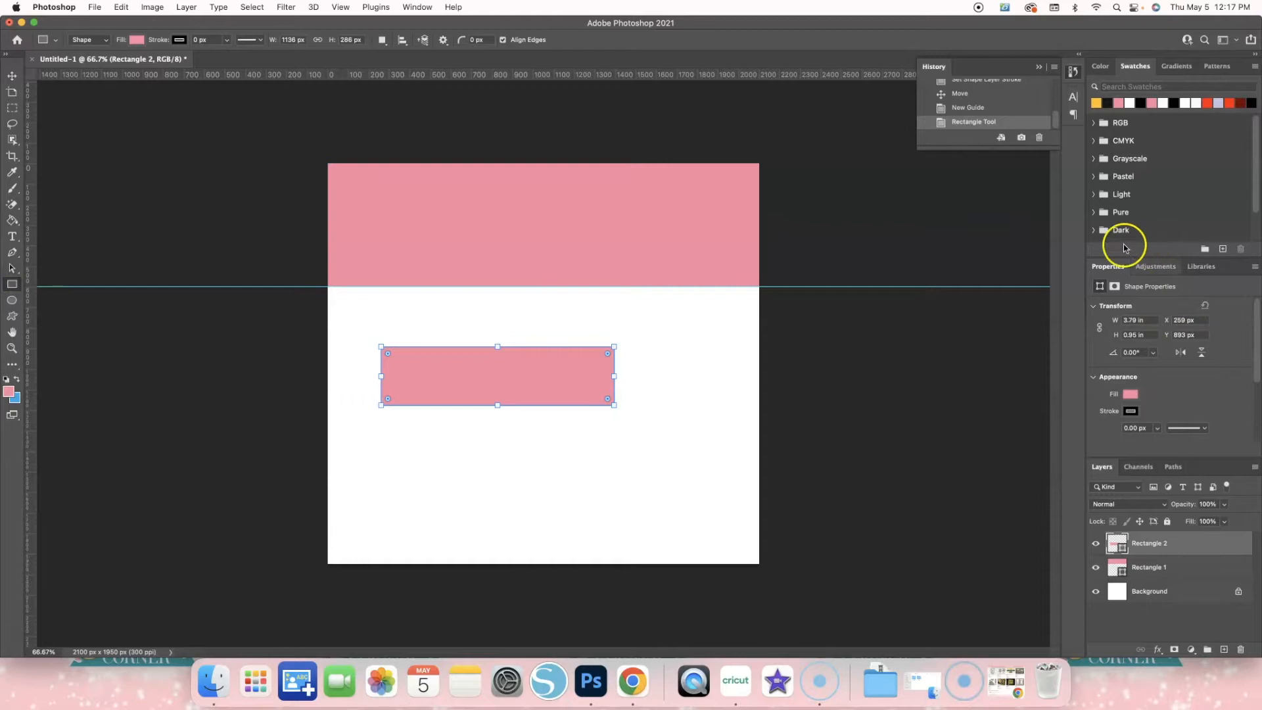
left_click(1144, 318)
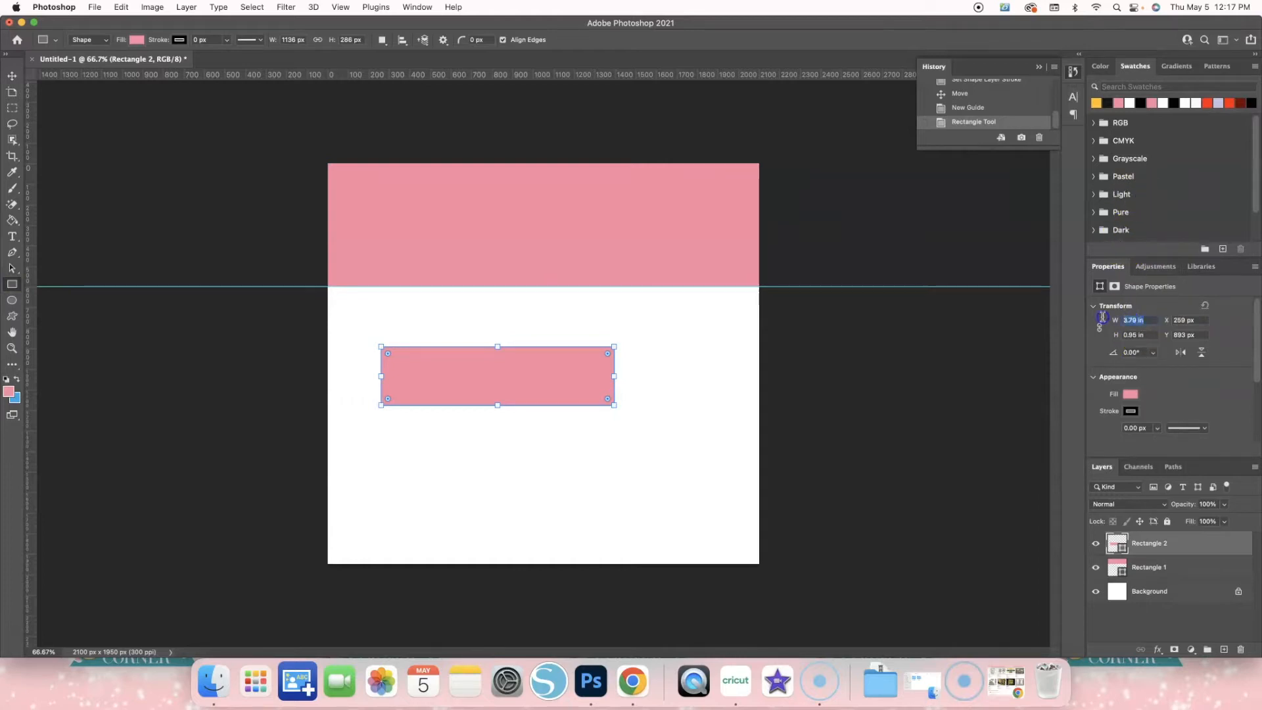
type("7")
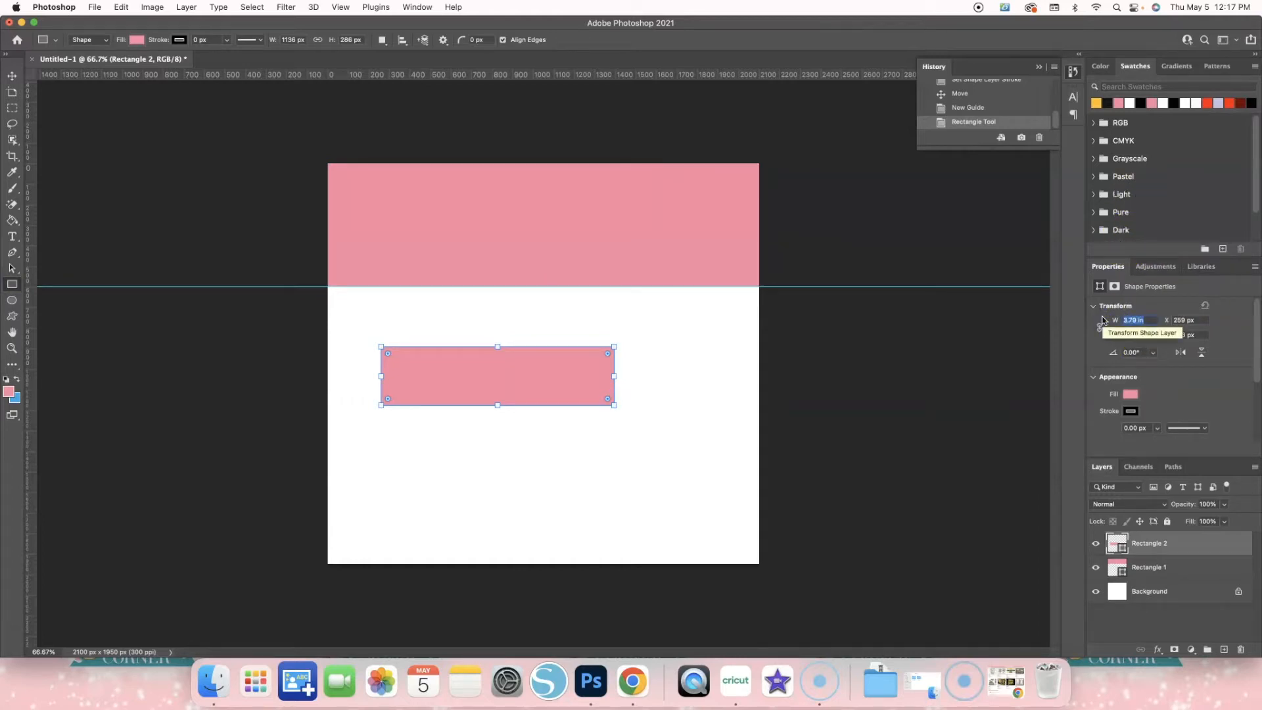
key("Tab")
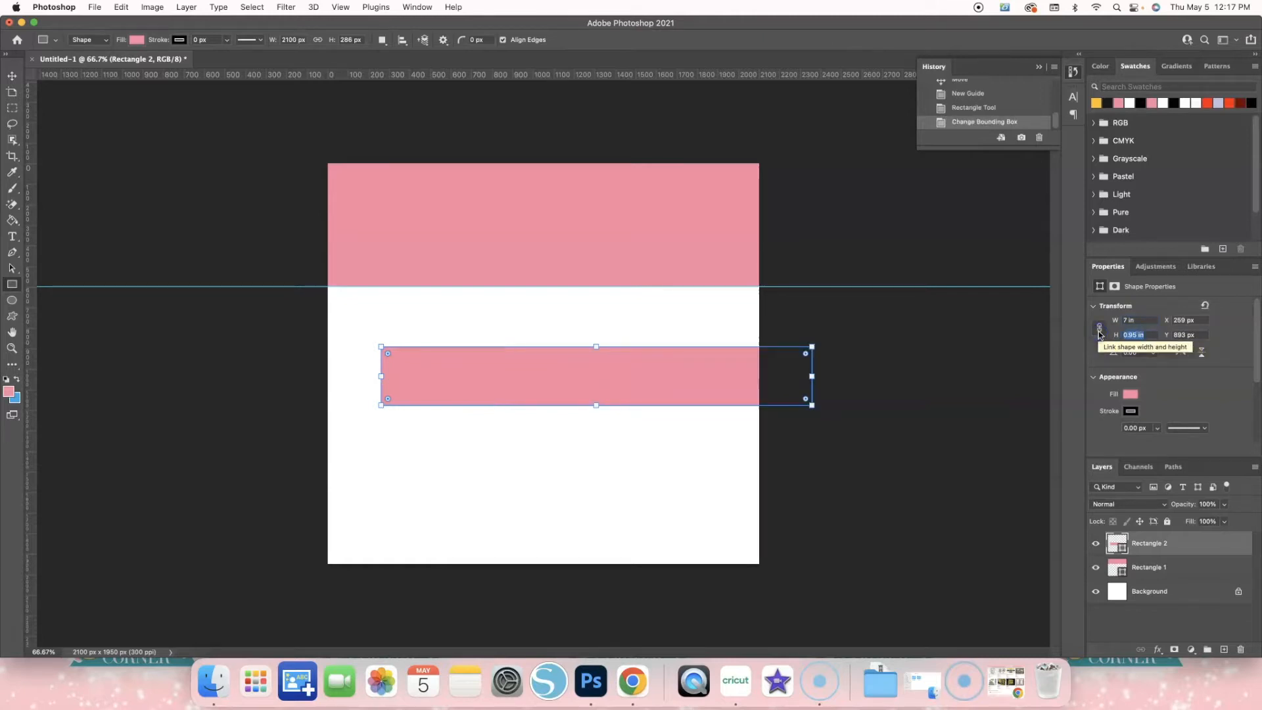
key("Return")
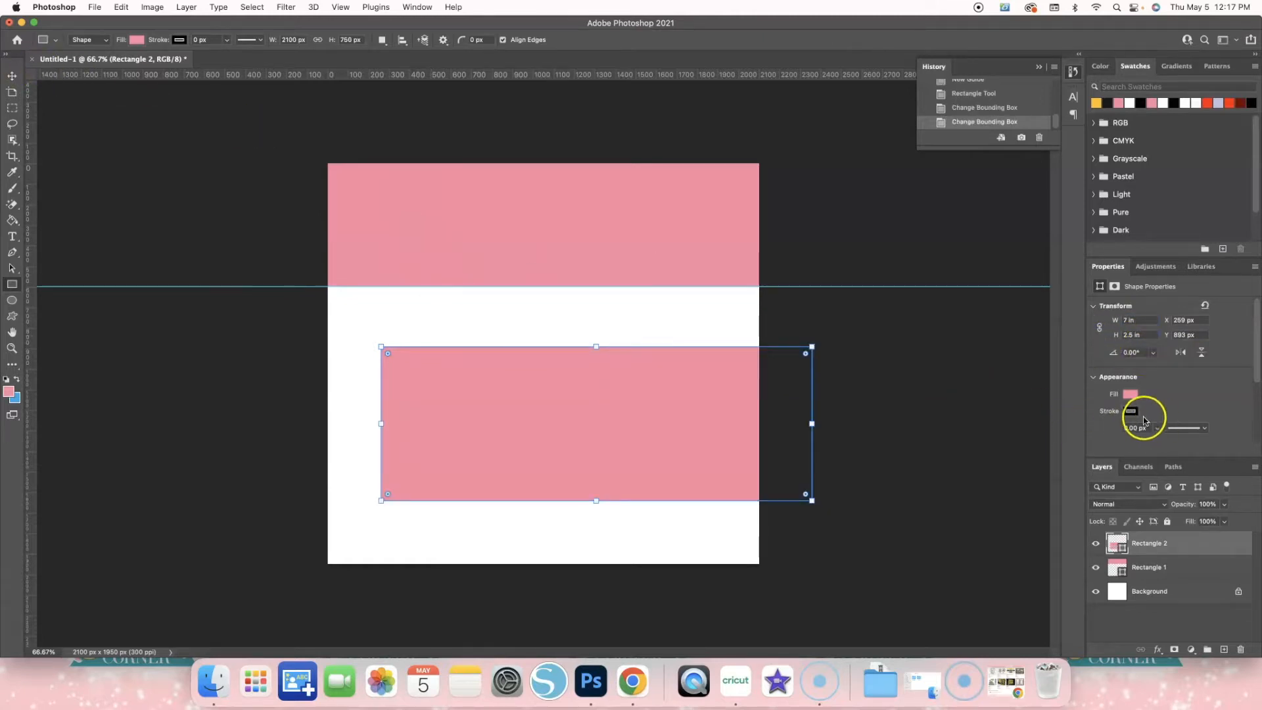
Move the second rectangle directly beneath the first and add a horizontal guide along its lower edge
left_click(12, 75)
left_click_drag(564, 456, 511, 395)
left_click_drag(589, 74, 600, 440)
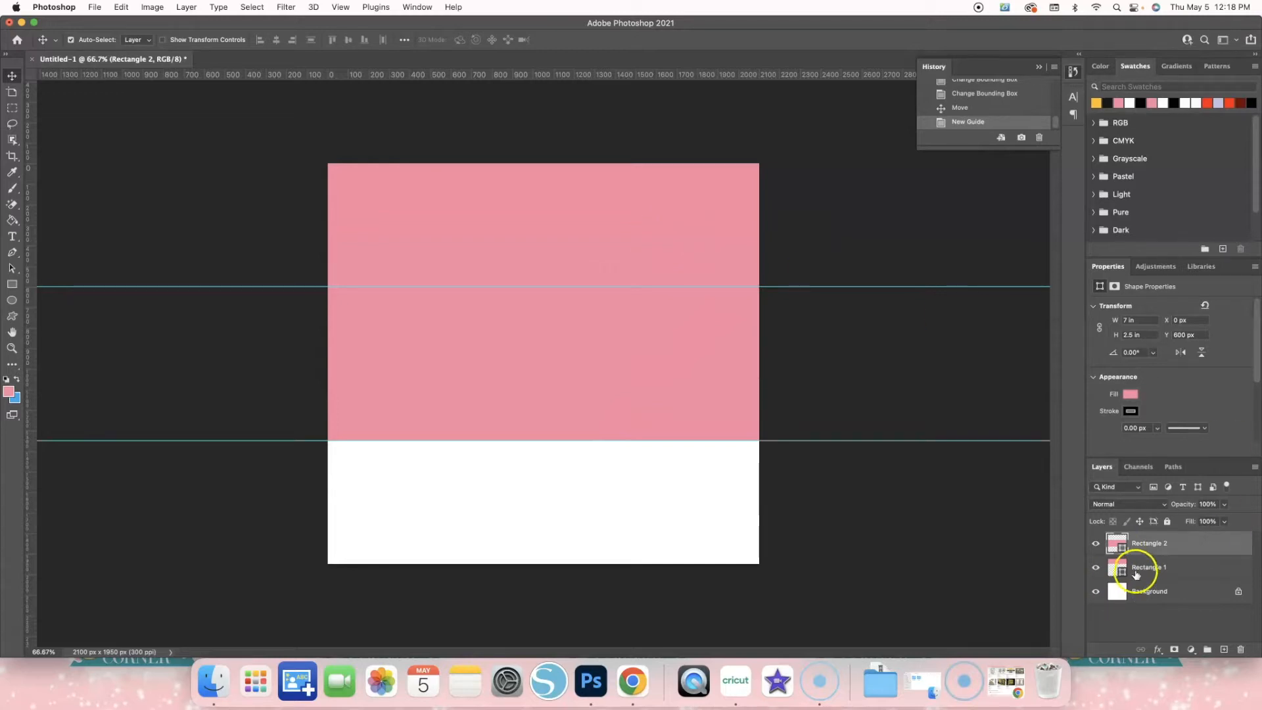
Duplicate the Rectangle 1 layer and move one of the two rectangles flush with the canvas's bottom edge
left_click(1160, 567)
right_click(1171, 568)
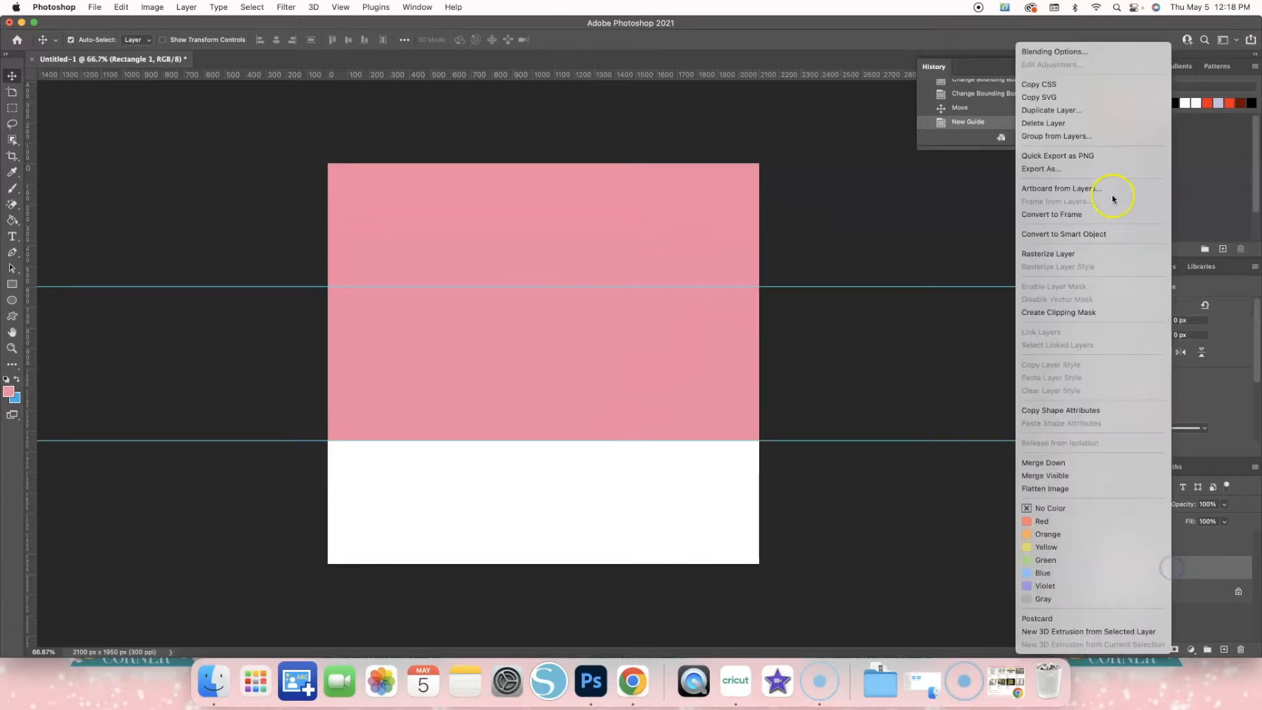
left_click(1094, 110)
key("Return")
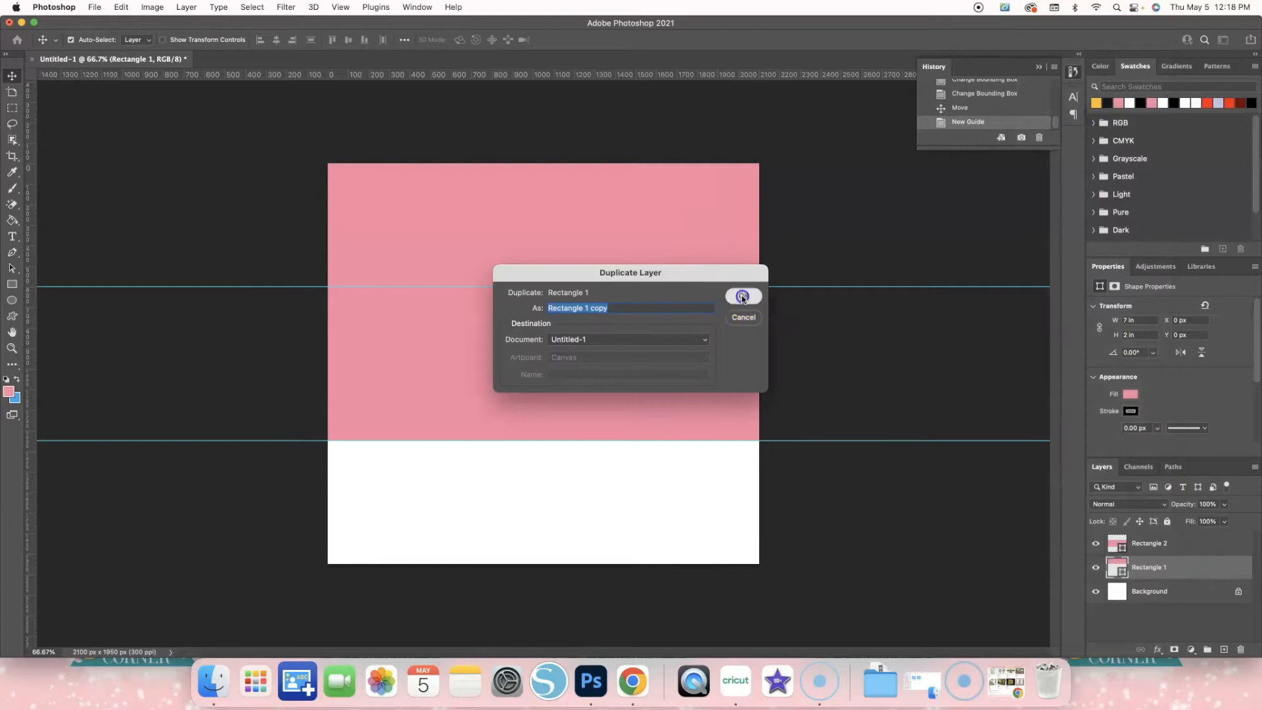
left_click_drag(644, 238, 646, 515)
Change the fill of the top, middle and bottom rectangles to white
left_click(711, 244)
left_click(1130, 103)
left_click(746, 325)
left_click(1130, 103)
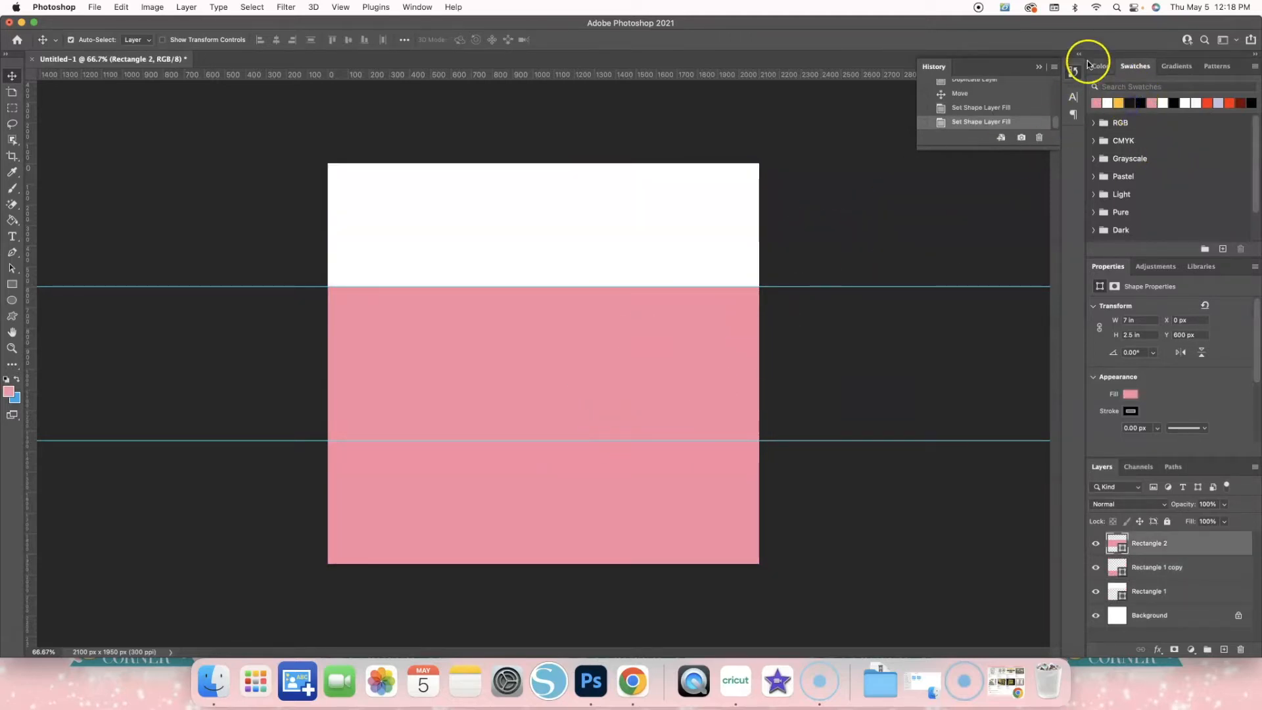
left_click(1107, 102)
left_click(698, 476)
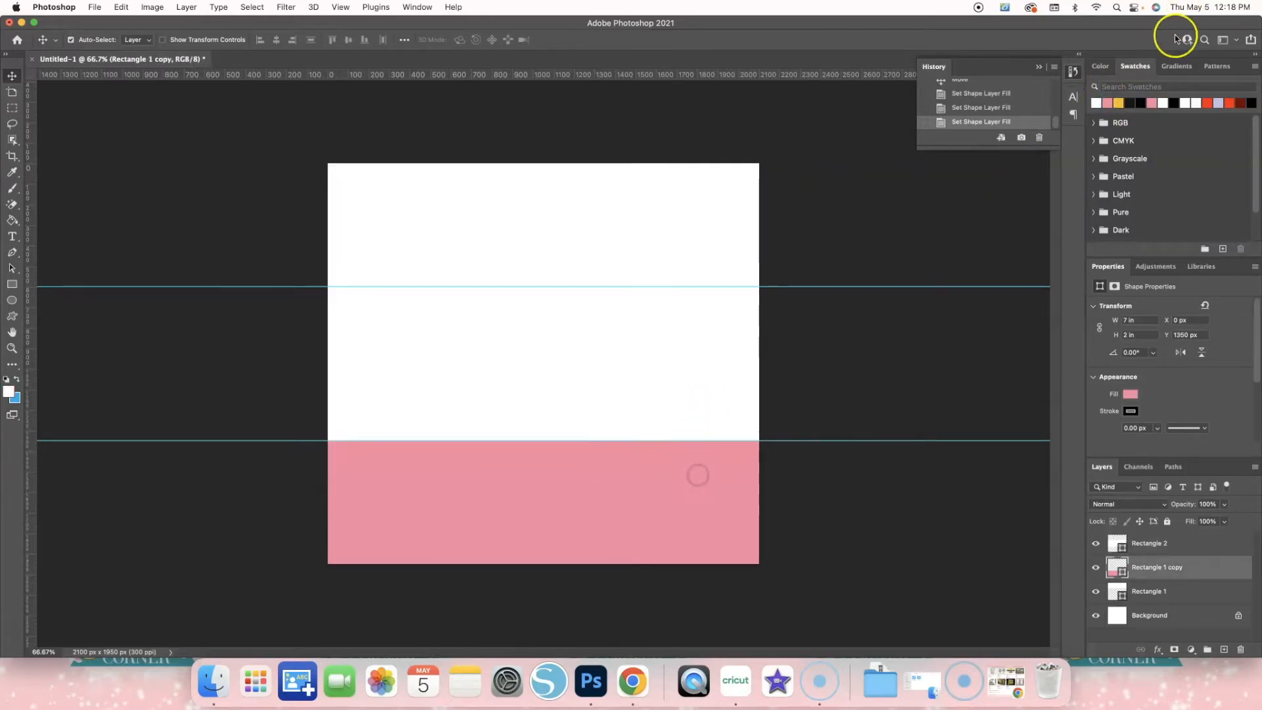
left_click(1096, 103)
Move the top rectangle's layer above the other layers and rename it Top Layer
left_click_drag(1157, 567, 1157, 538)
left_click(1147, 543)
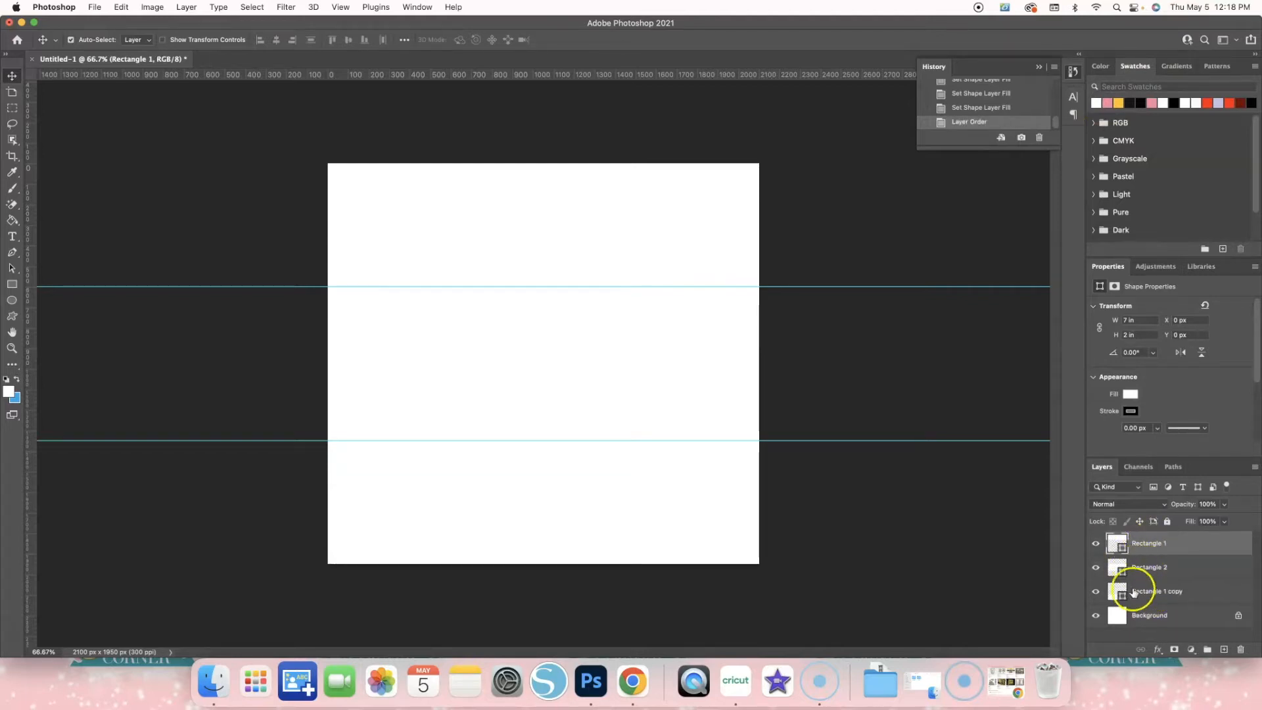
left_click(1148, 550)
double_click(1148, 545)
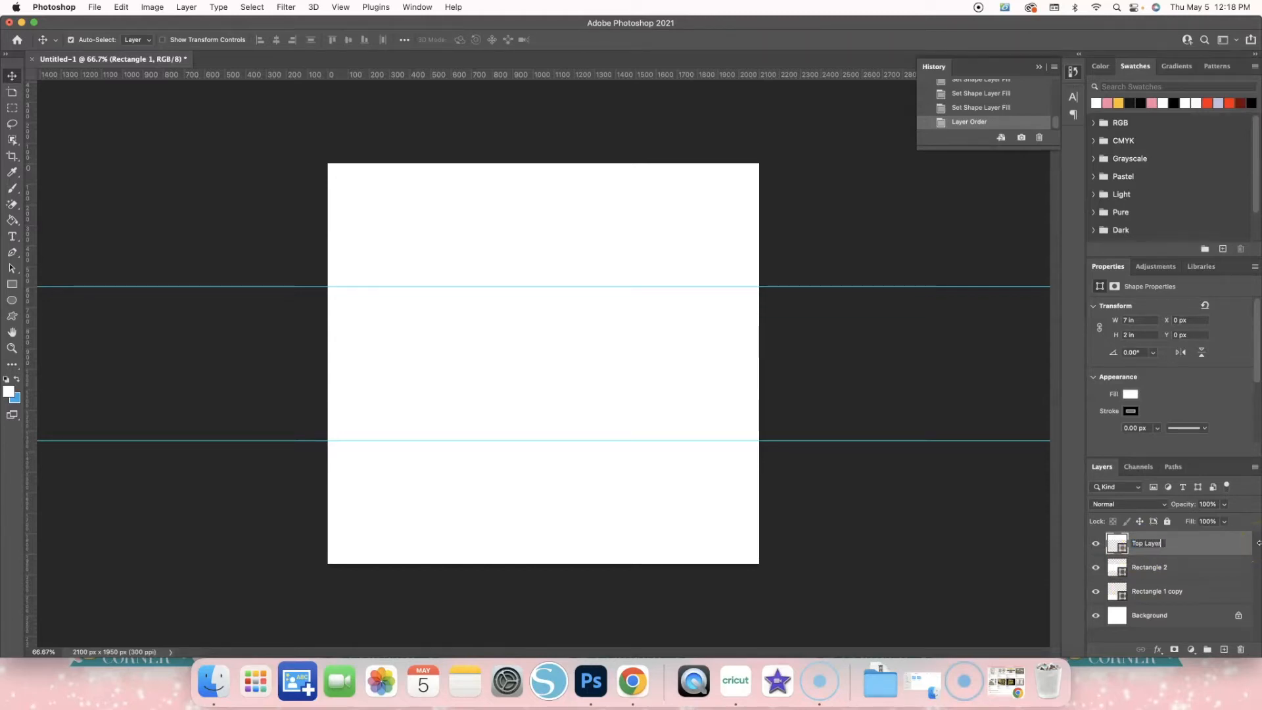
Rename the Rectangle 2 layer as Middle Layer
left_click(1148, 570)
double_click(1158, 567)
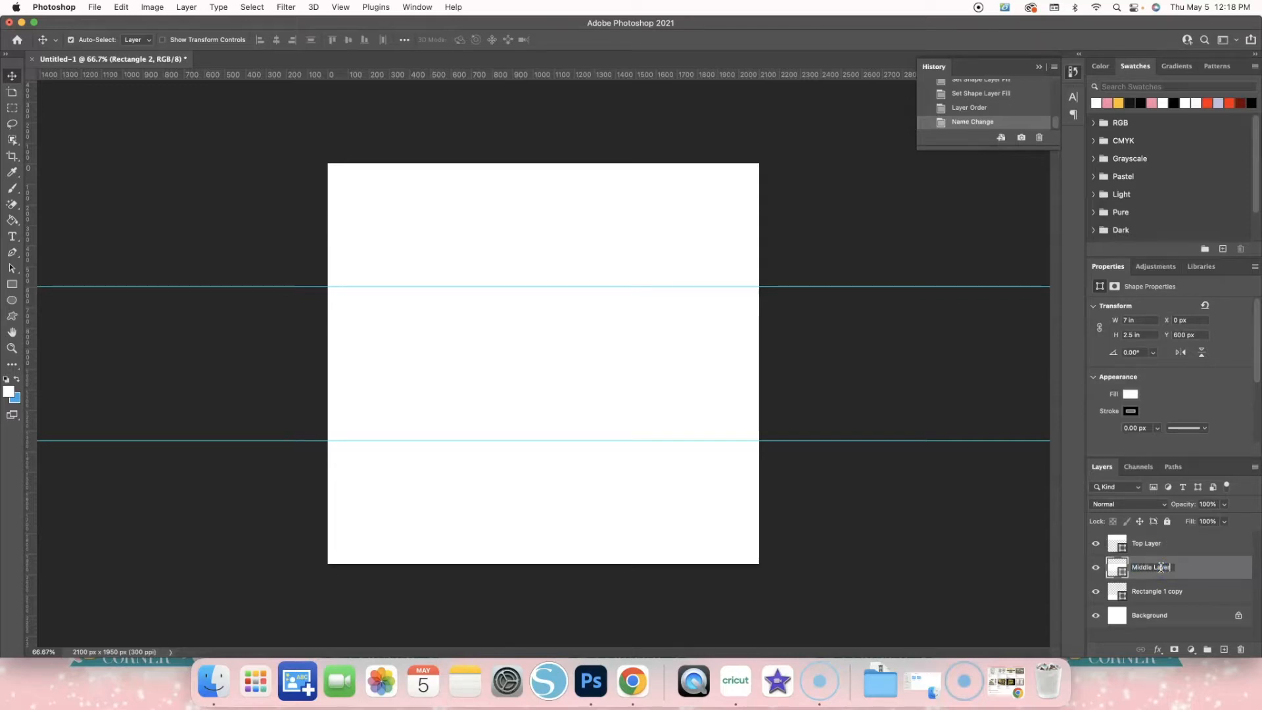
type("Middle Layer")
Rename the Rectangle 1 copy layer as Bottom Layer, correcting any misspelling in the name
left_click(1158, 596)
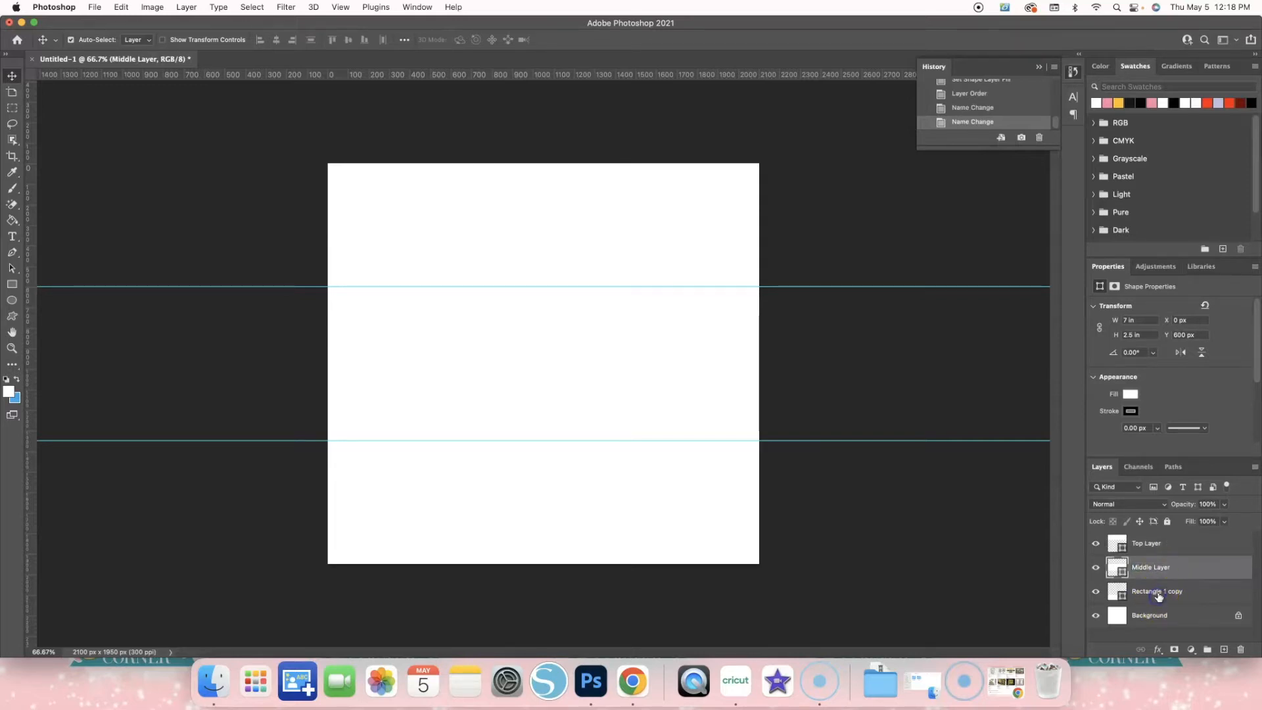
double_click(1158, 591)
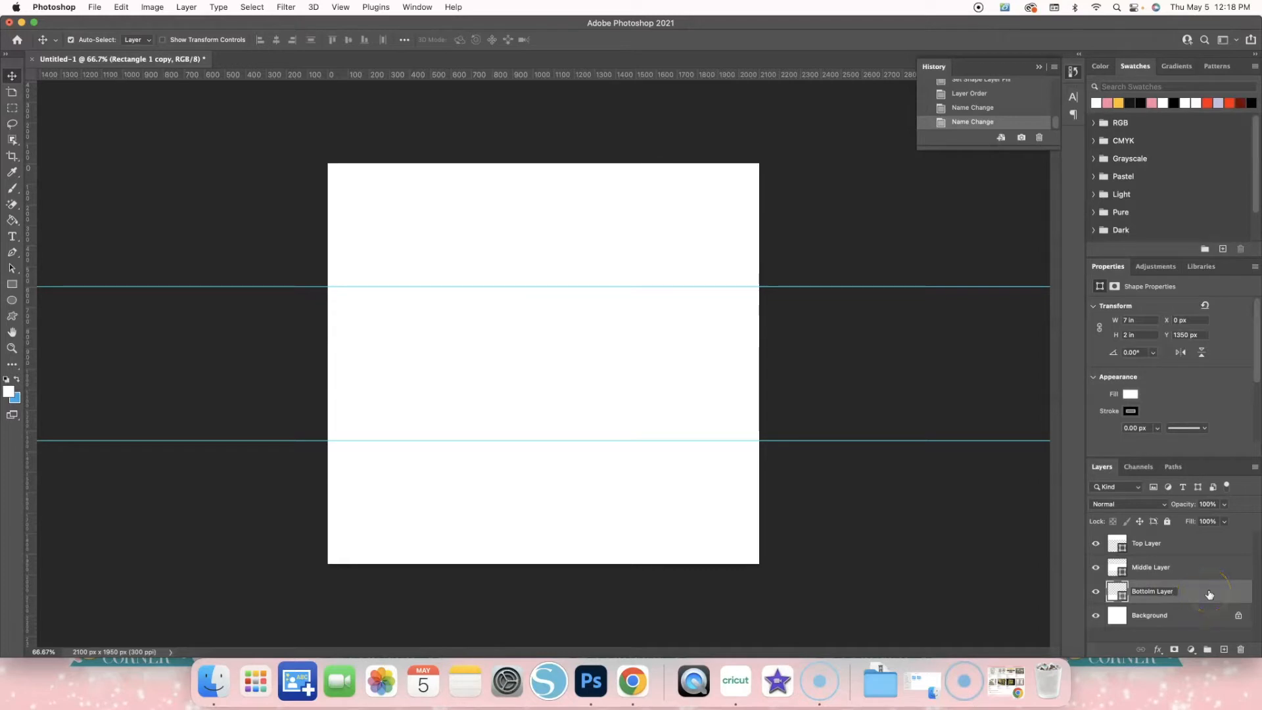
key("Return")
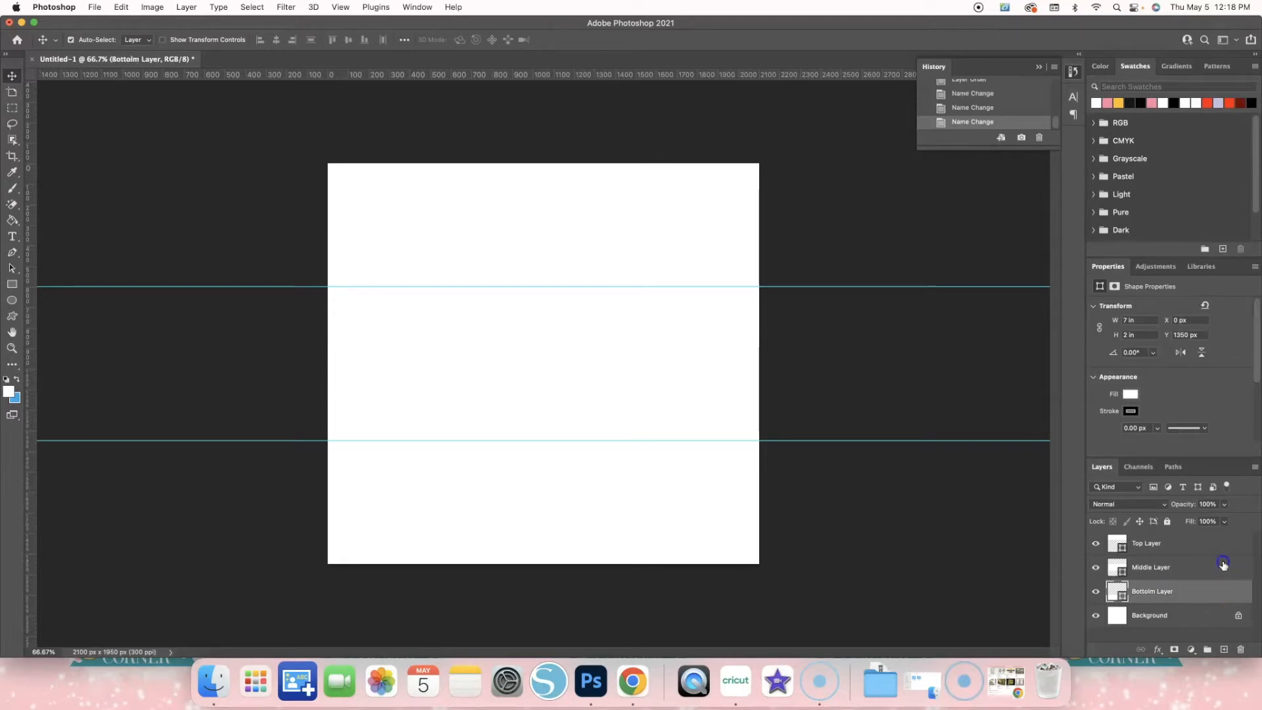
left_click(1167, 547)
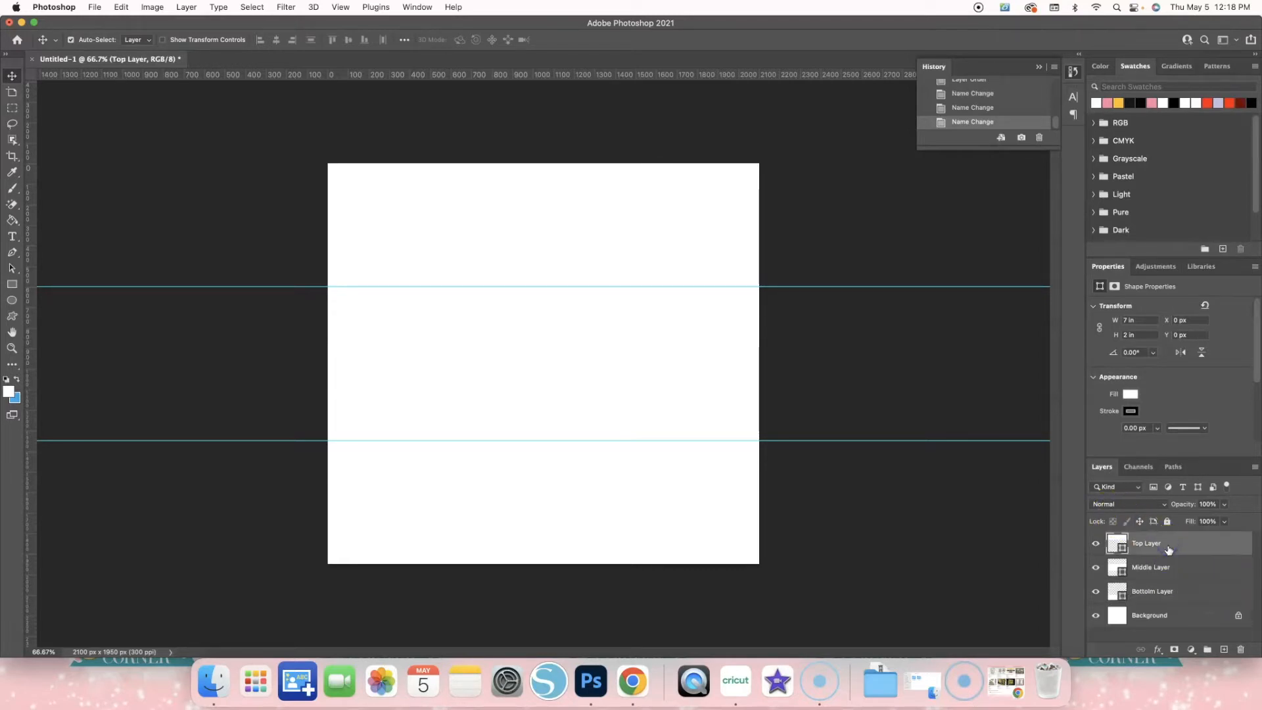
left_click(1170, 565)
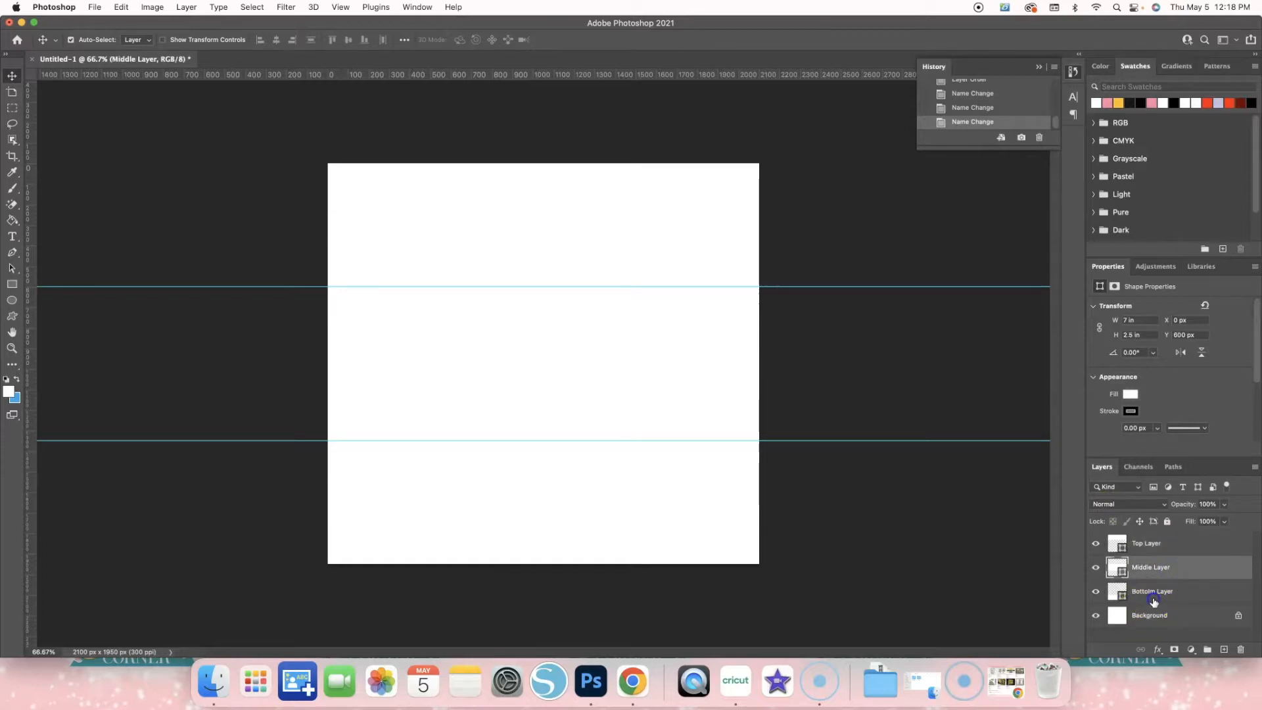
left_click(1155, 595)
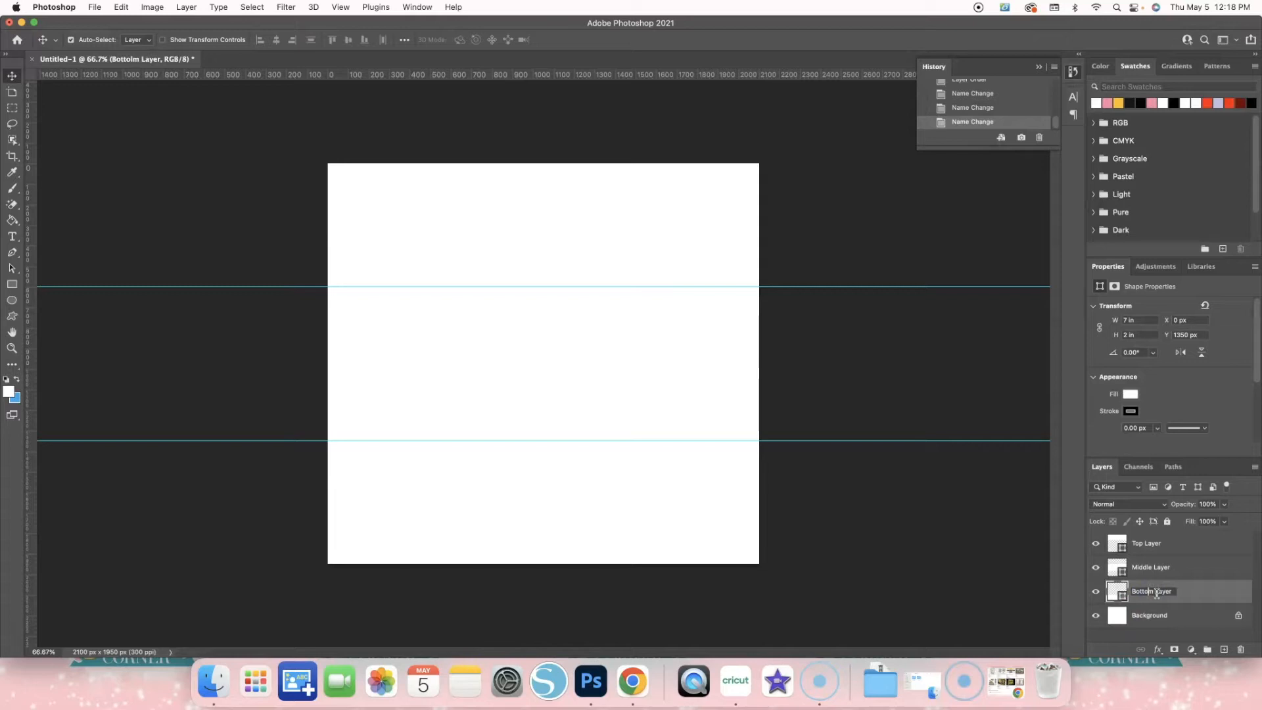
left_click(1186, 577)
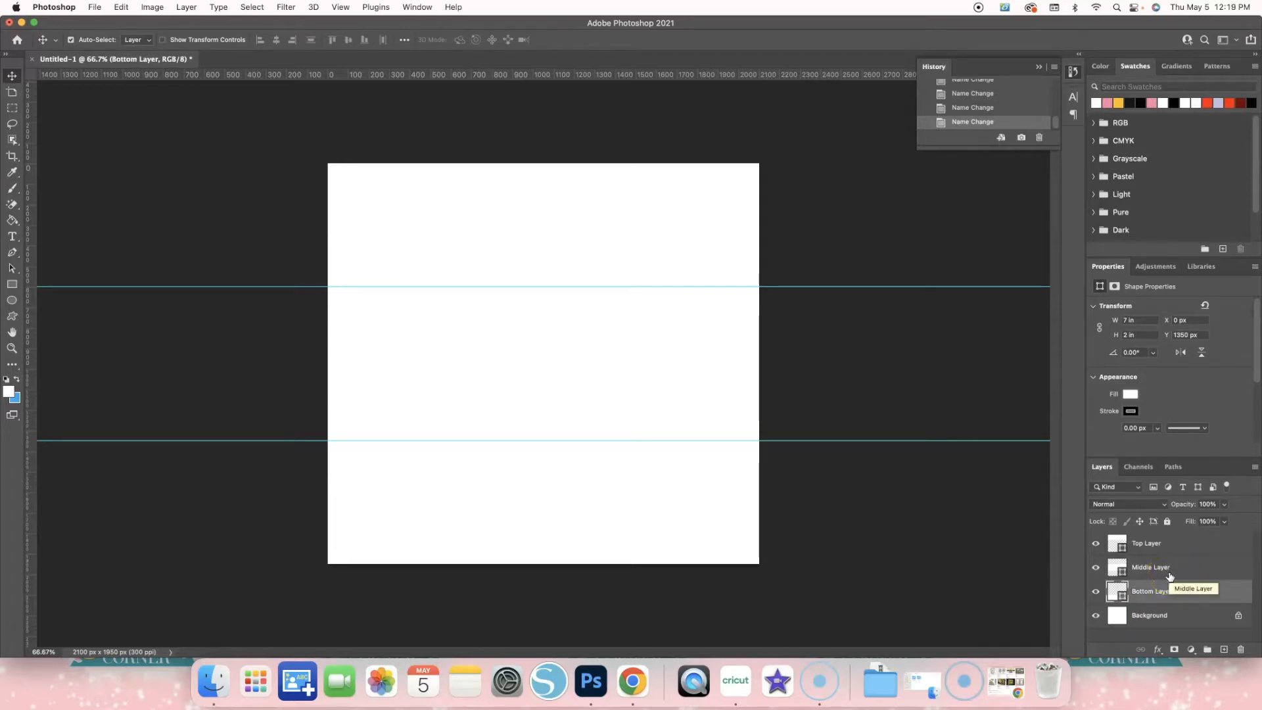
Draw a small rectangle about 1.32 by 0.71 inches above Top Layer in the middle panel's left part and fill it with pink
left_click(1148, 581)
left_click(508, 365)
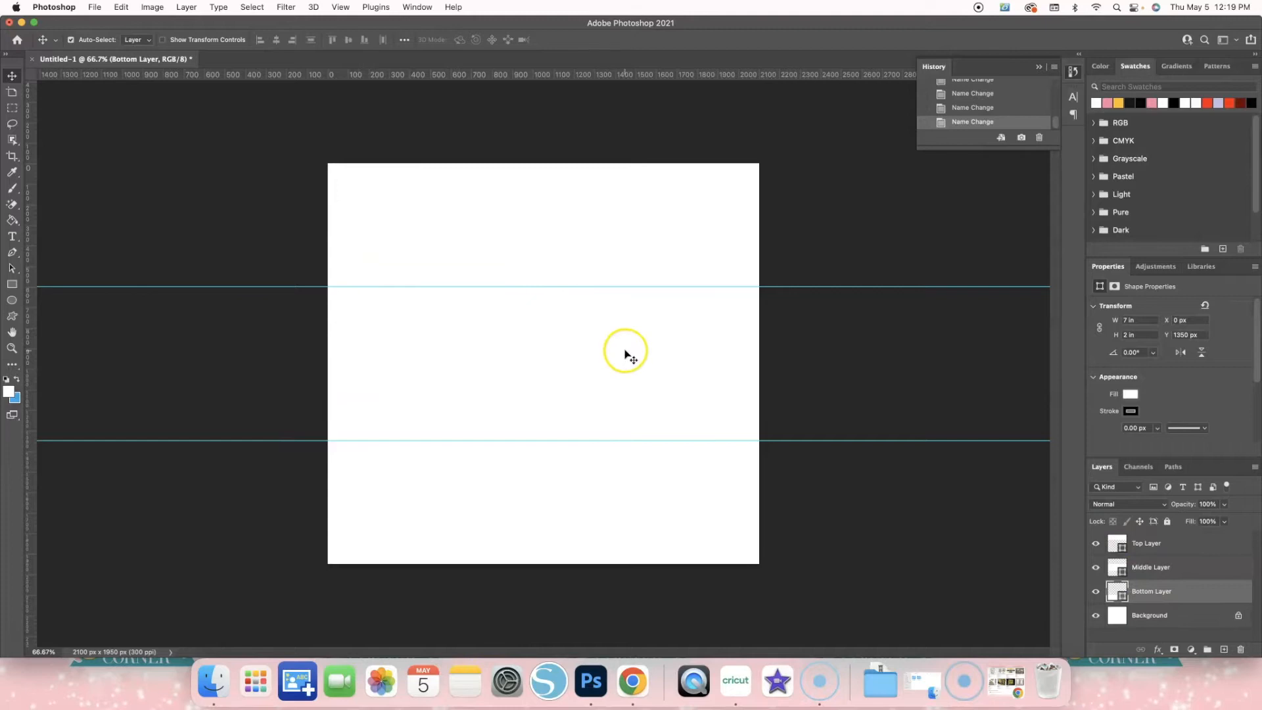
left_click(1120, 538)
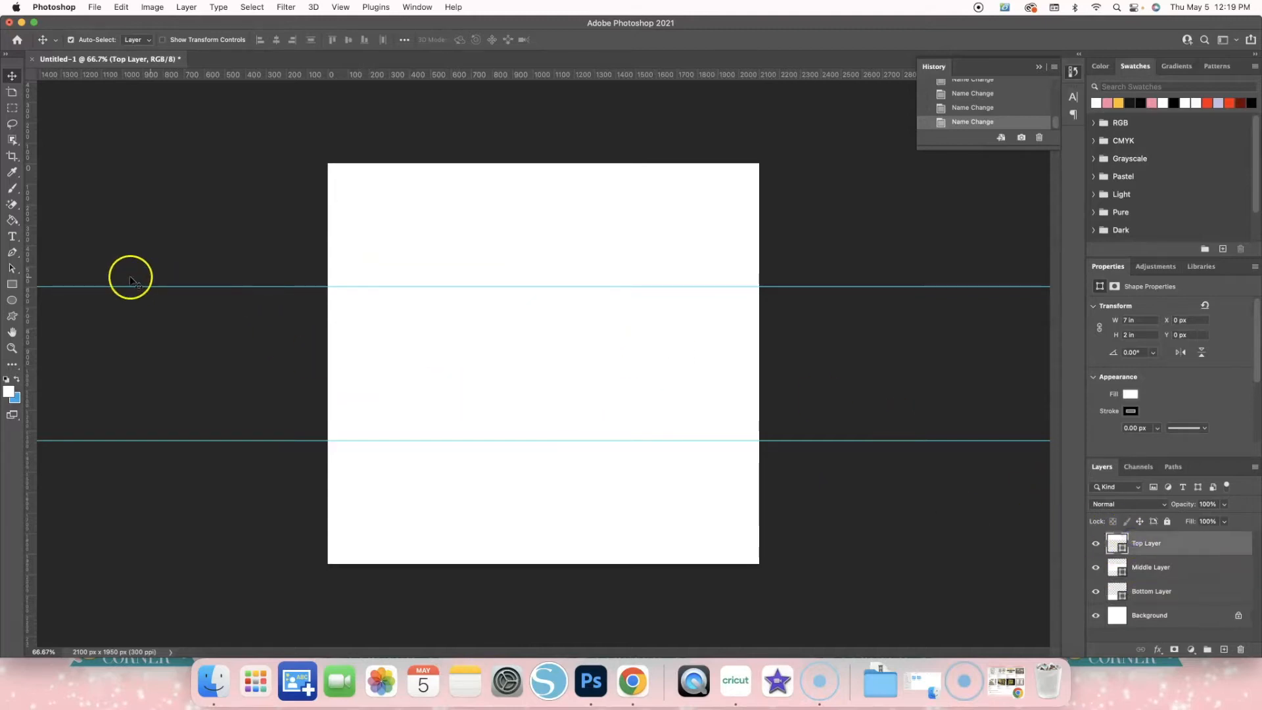
left_click(12, 284)
left_click_drag(378, 338, 459, 373)
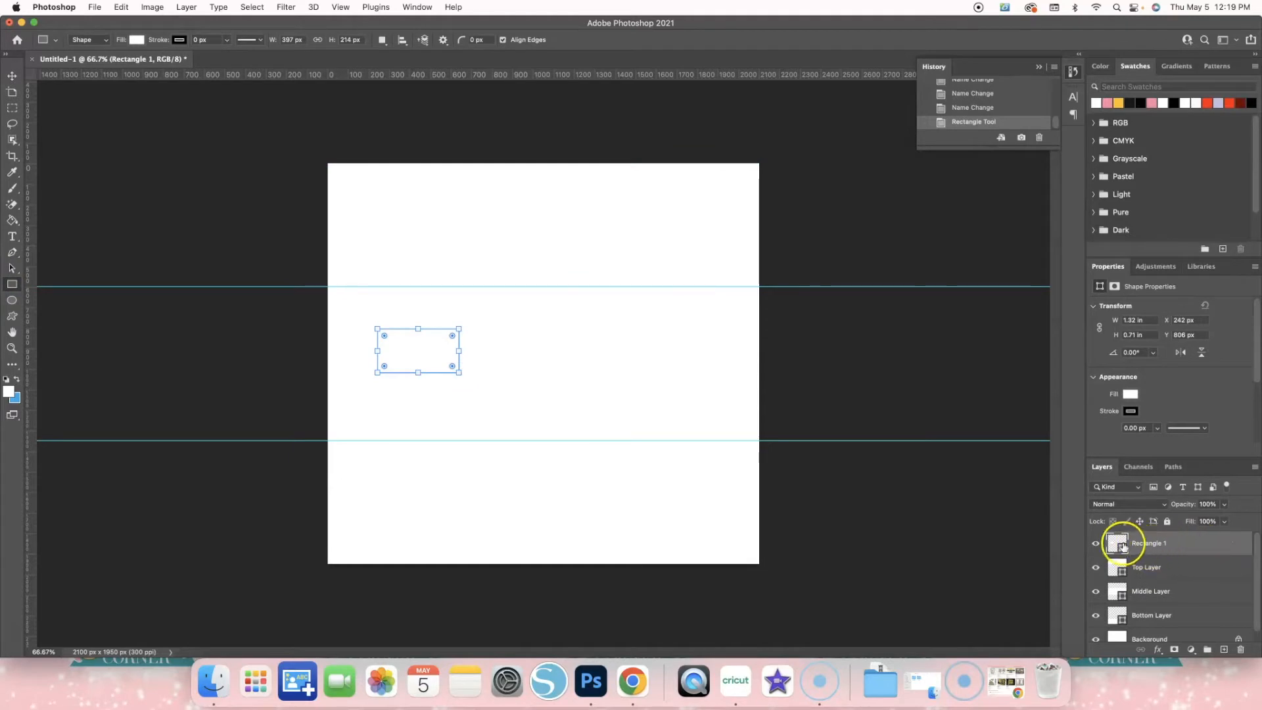
left_click(1108, 103)
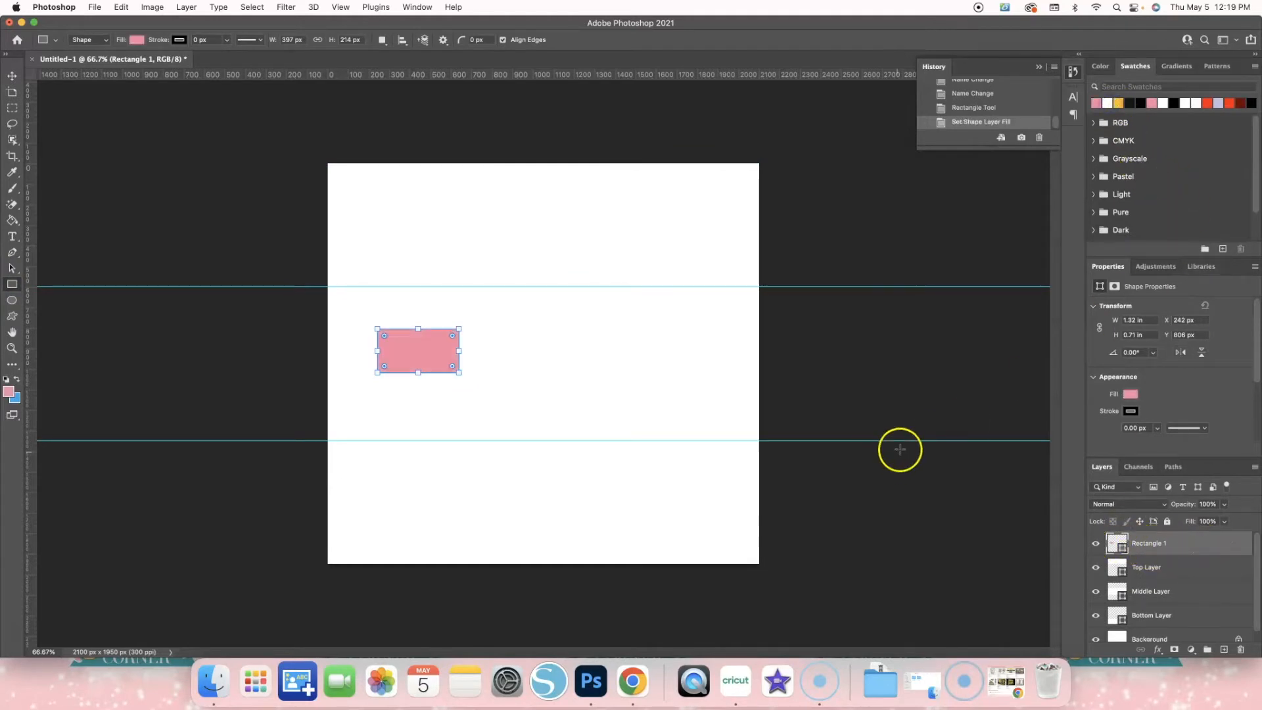
Resize the pink rectangle to 0.4 in wide and 6.5 in high
left_click(1146, 320)
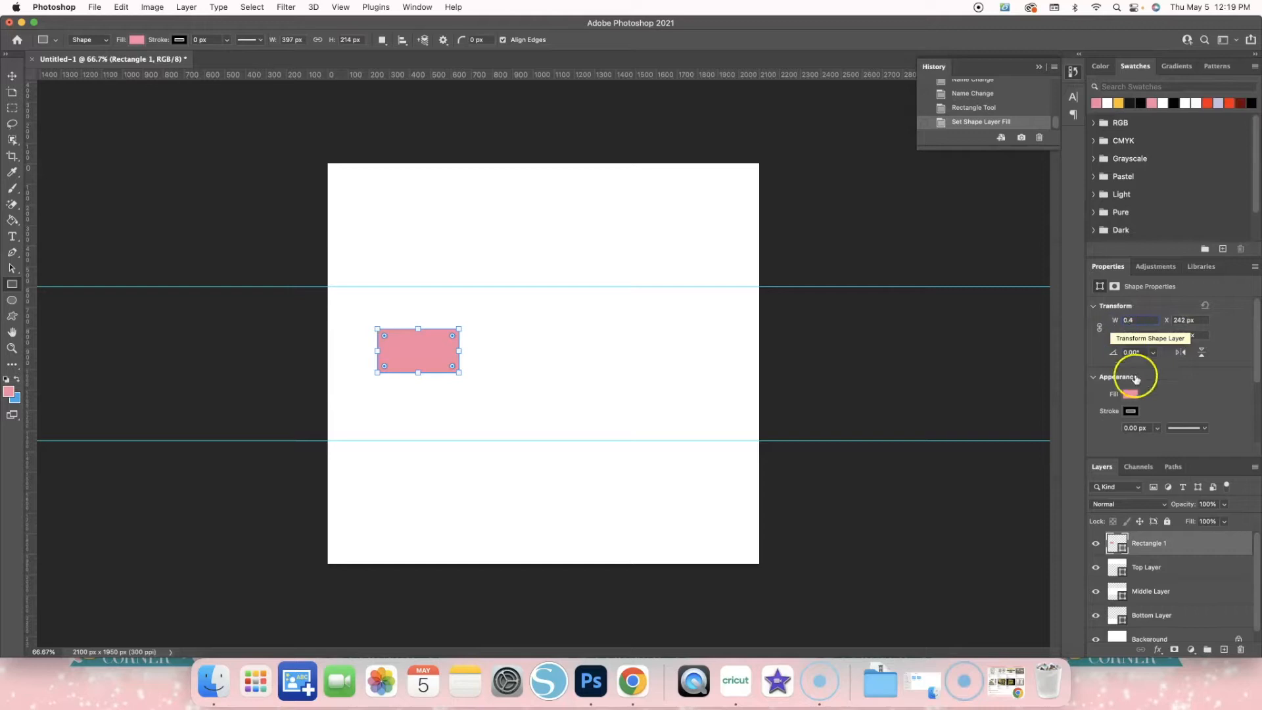
left_click(1152, 334)
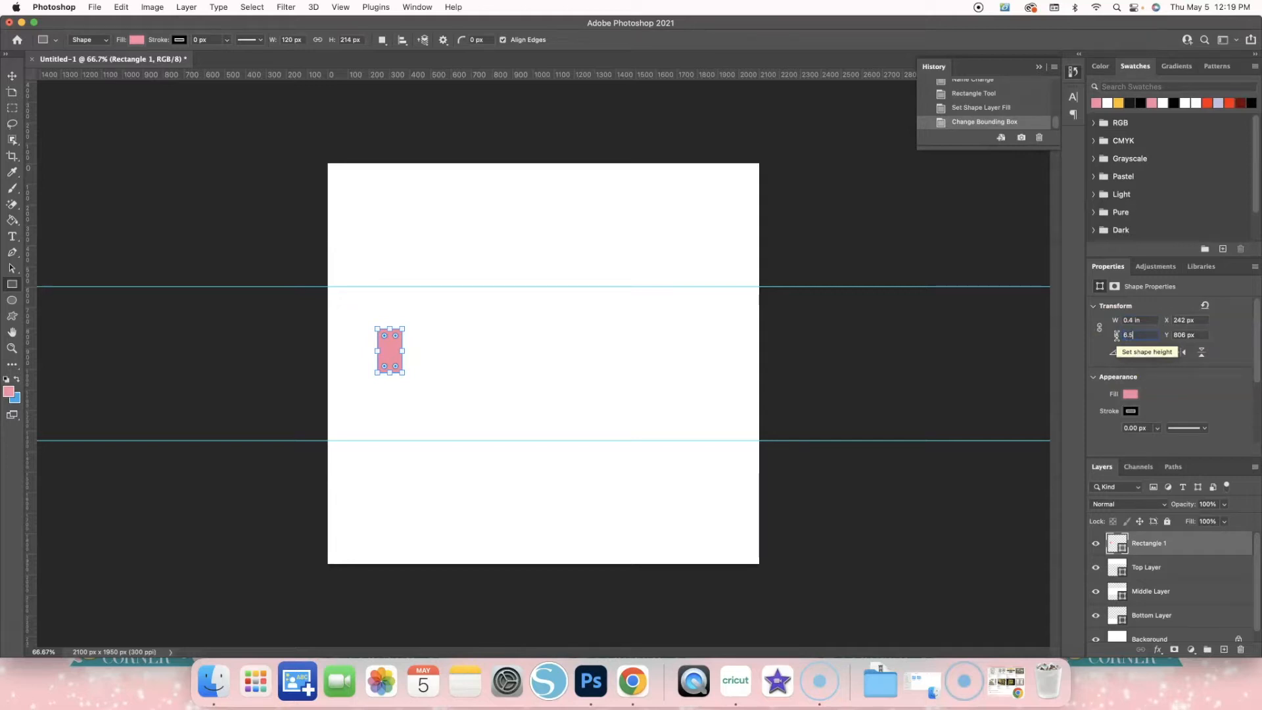
key("Return")
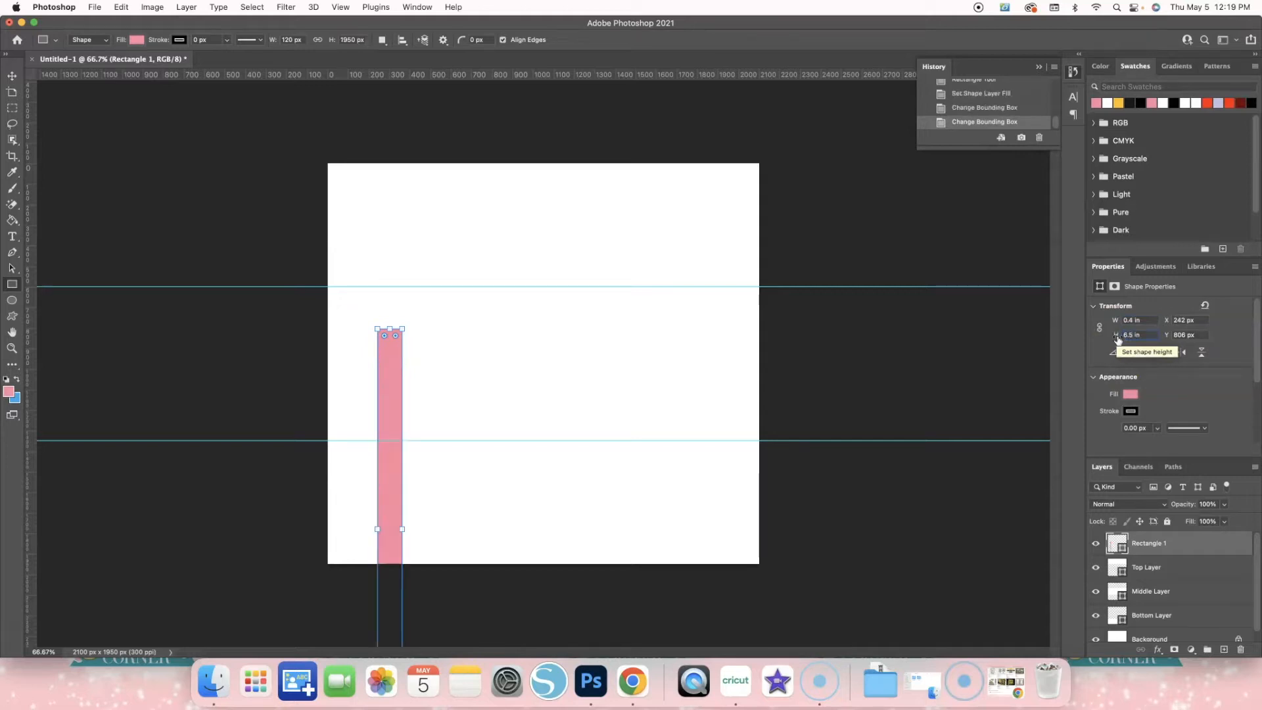
Revert the accidental shift of Middle Layer and move the pink strip flush with the canvas's left edge, spanning its full height
left_click(12, 76)
left_click_drag(403, 411, 400, 377)
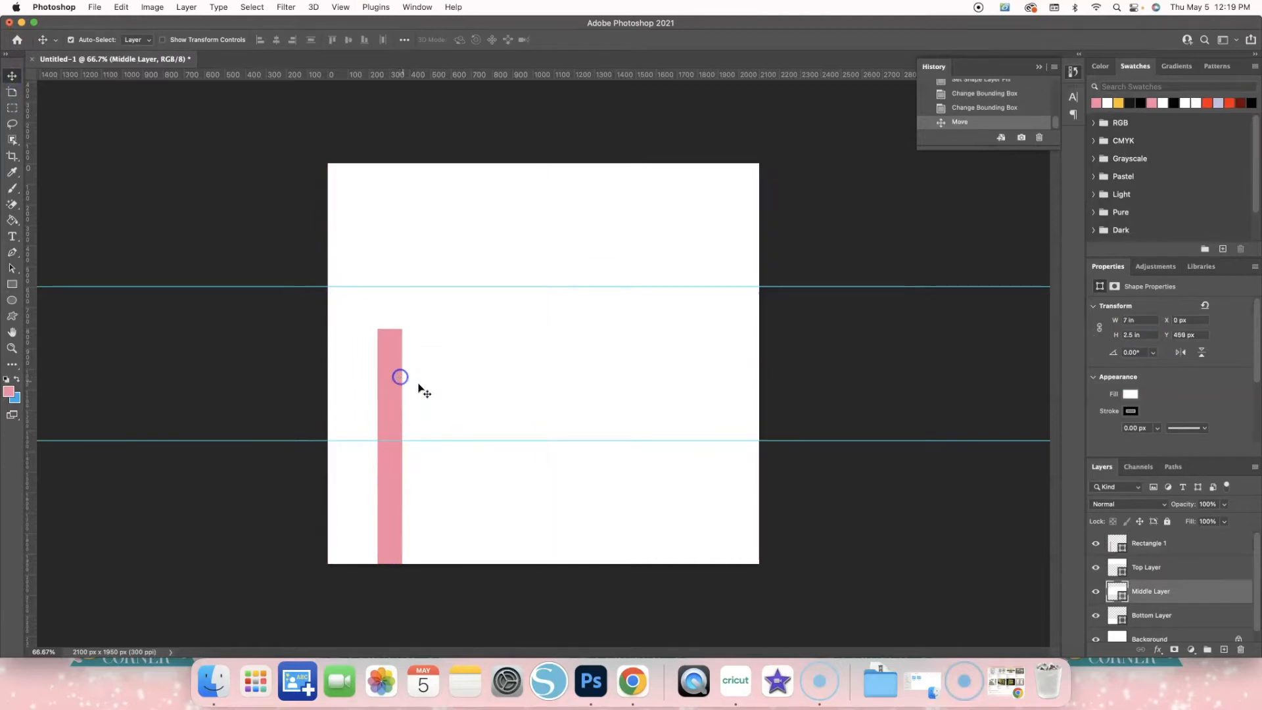
left_click(970, 108)
left_click_drag(386, 381, 340, 217)
mouse_move(480, 330)
left_mouse_down()
mouse_move(478, 348)
mouse_move(478, 327)
left_mouse_up()
left_click(620, 464)
left_click_drag(614, 468, 614, 459)
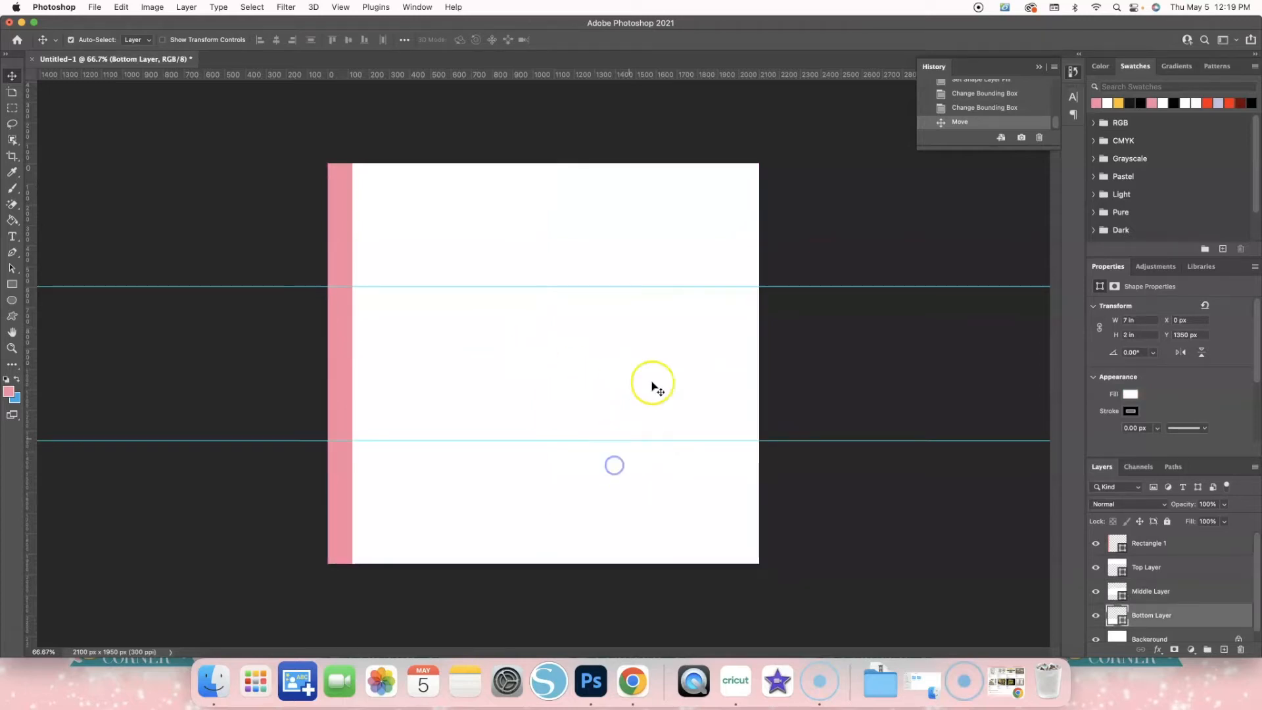
left_click(622, 225)
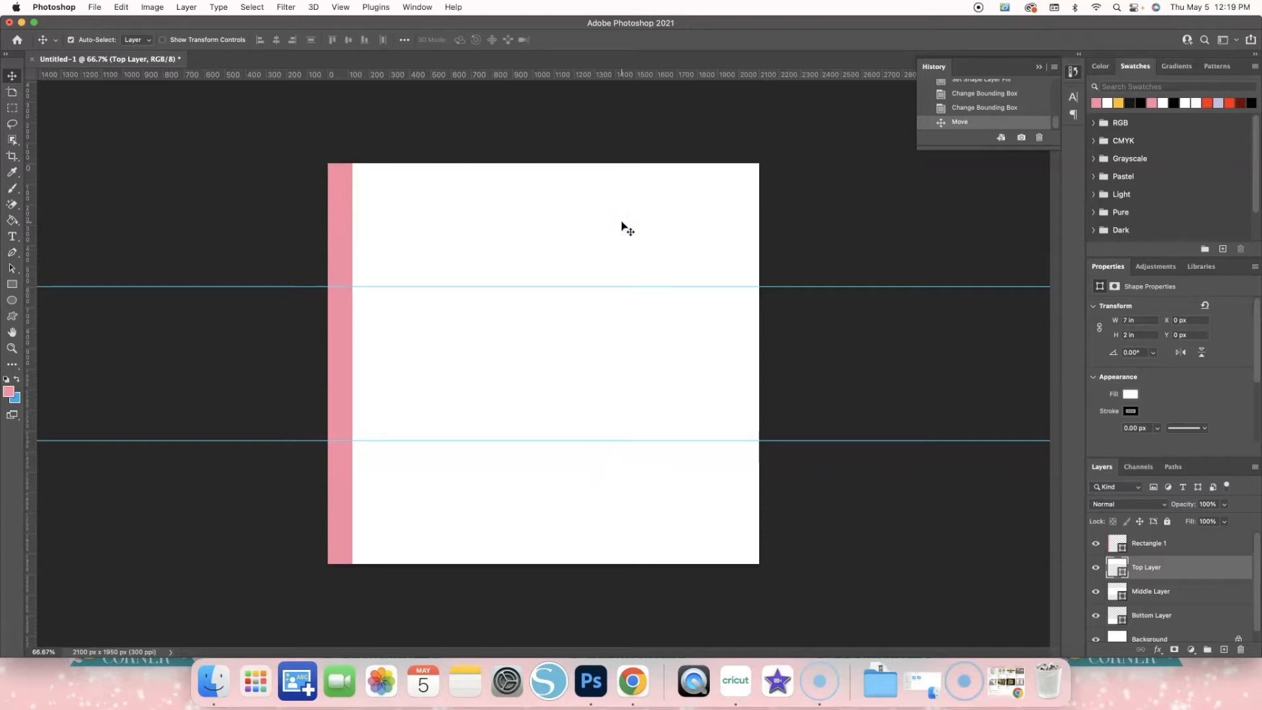
left_click(685, 366)
Lock Top Layer, Middle Layer and Bottom Layer completely
left_click(697, 251)
left_click(1168, 522)
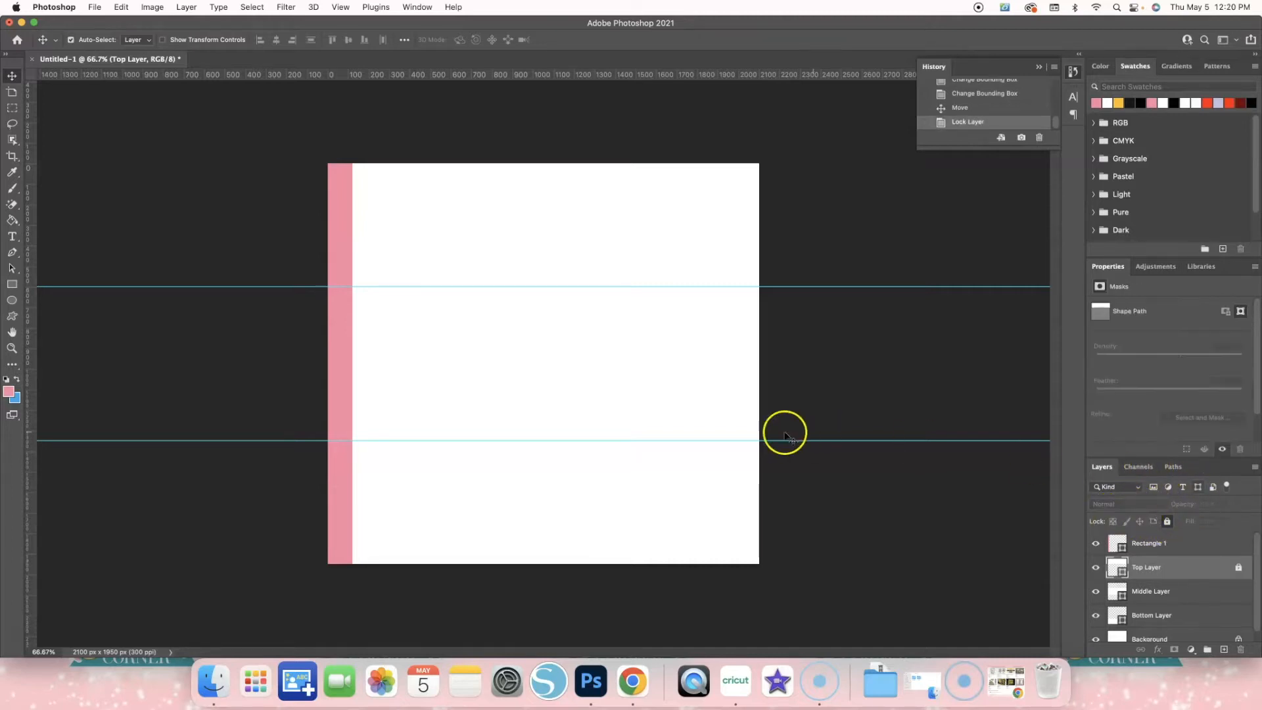
left_click(650, 405)
left_click(1169, 522)
left_click(627, 523)
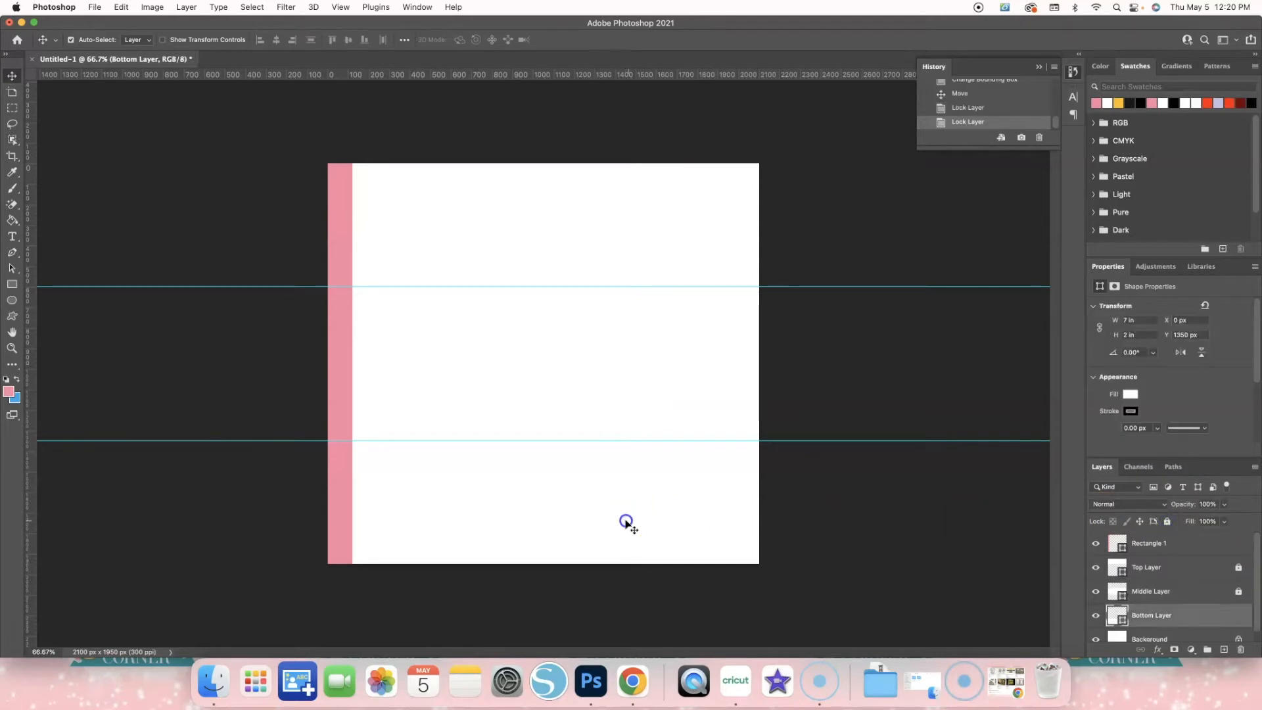
left_click(1168, 522)
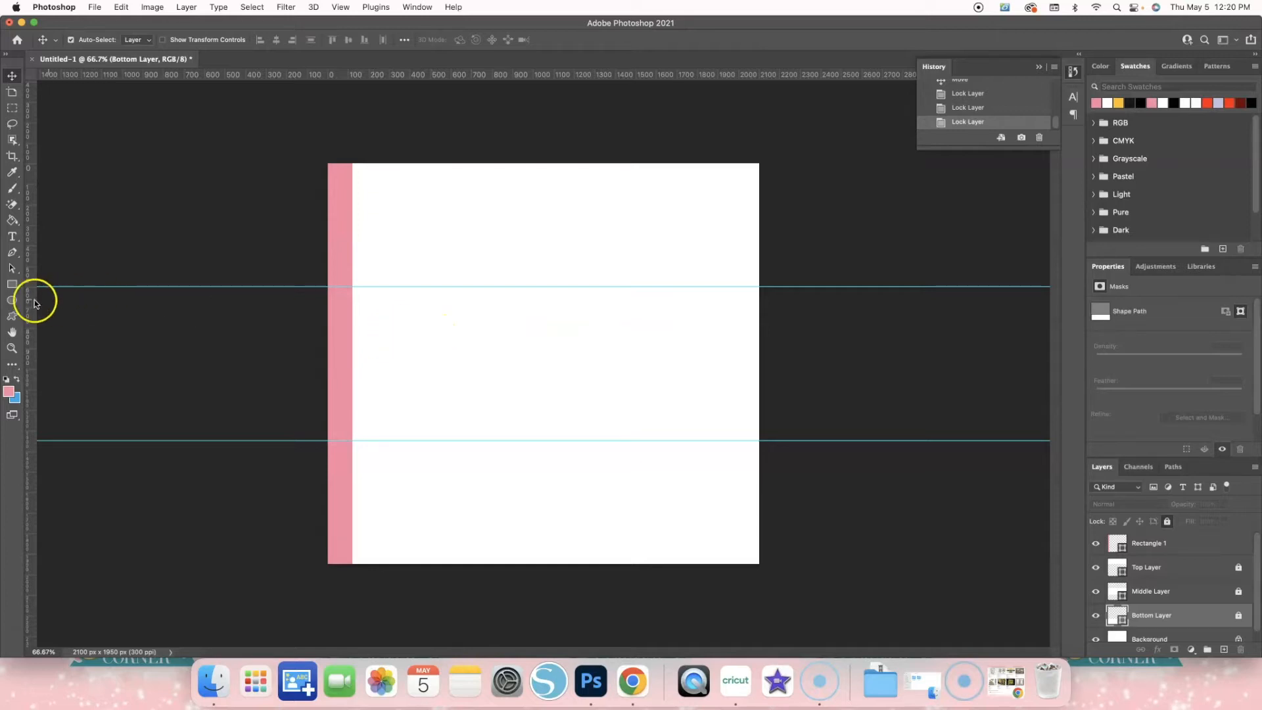
Duplicate the pink strip's layer under the default name and move the copy flush with the canvas's right edge
left_click(334, 309)
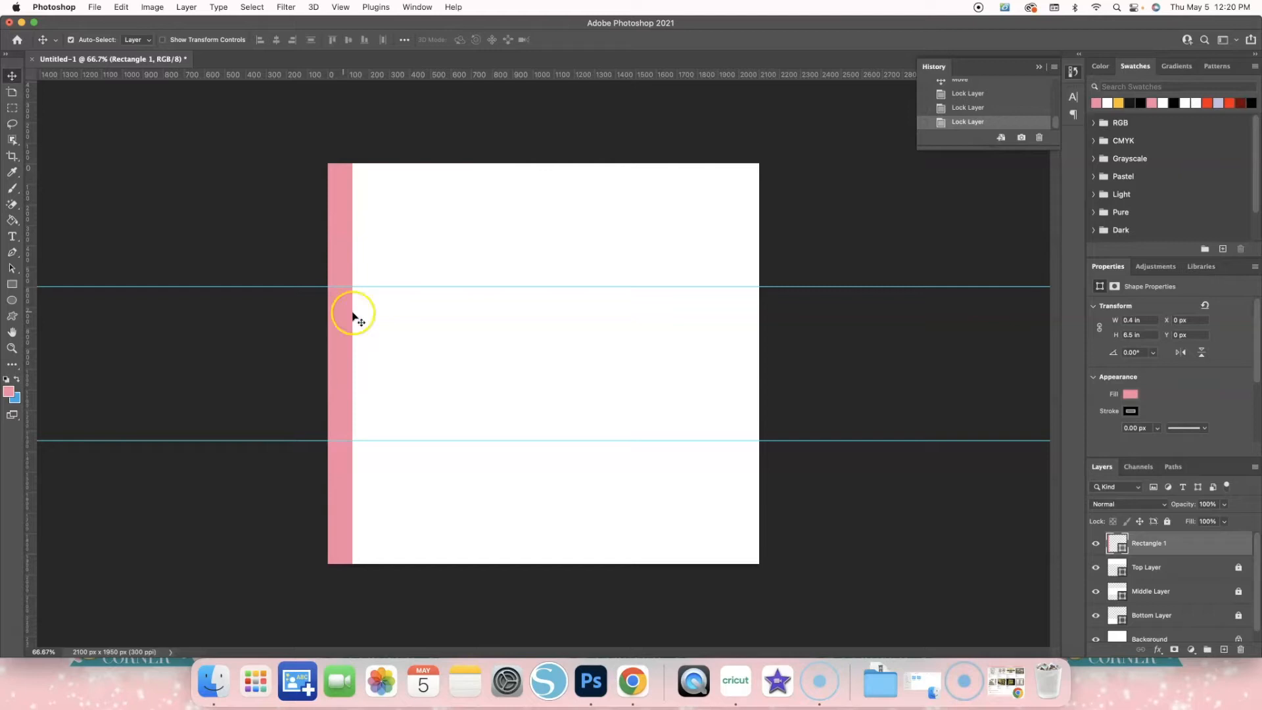
right_click(1169, 542)
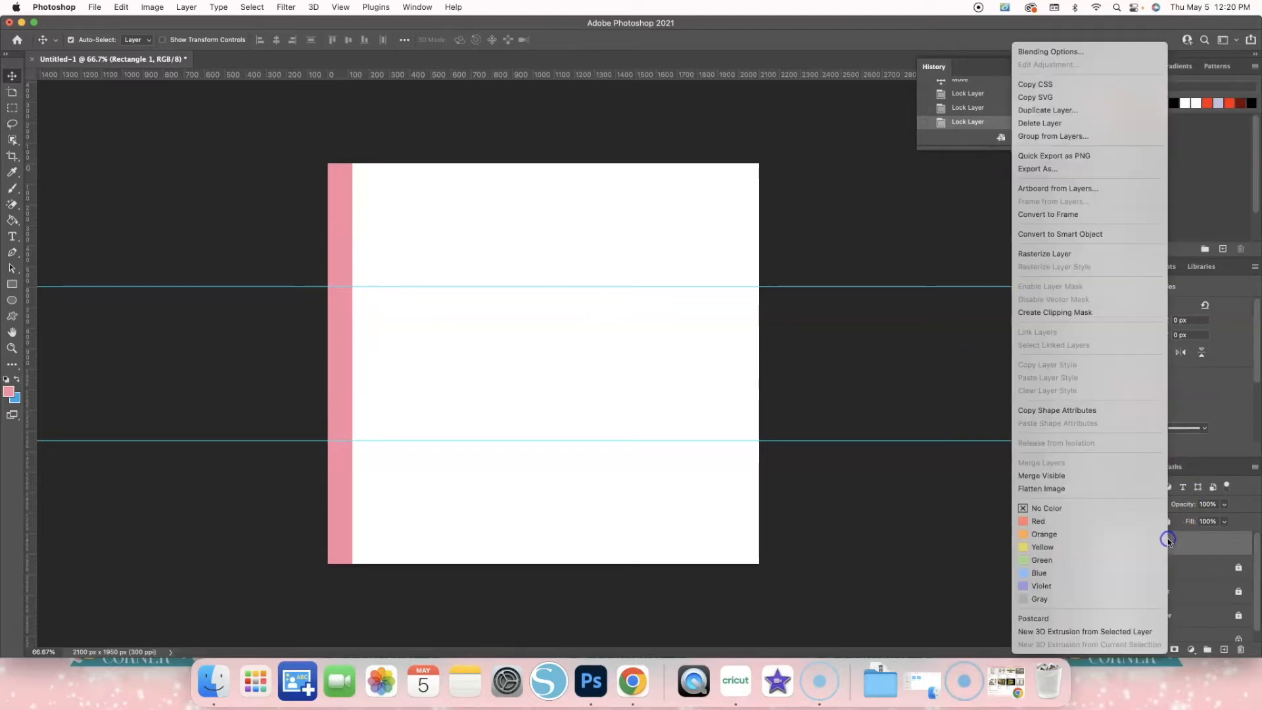
left_click(1083, 112)
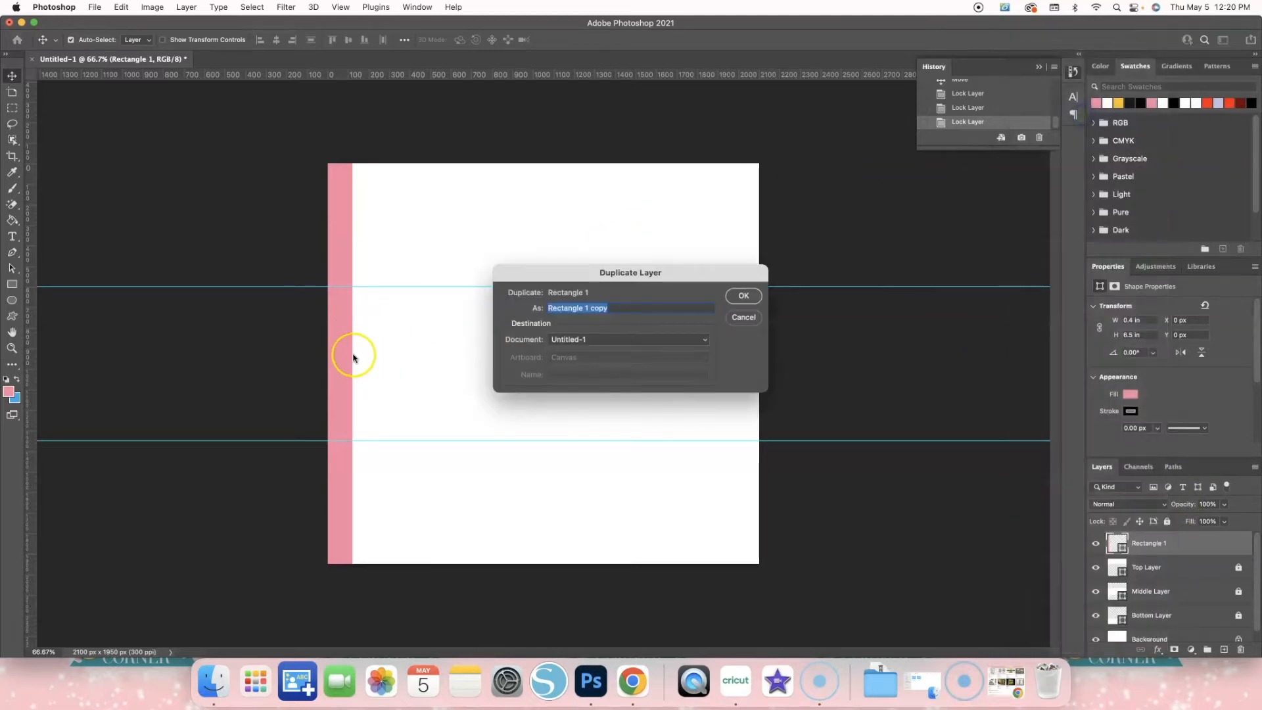
left_click(746, 296)
left_click_drag(342, 349, 748, 348)
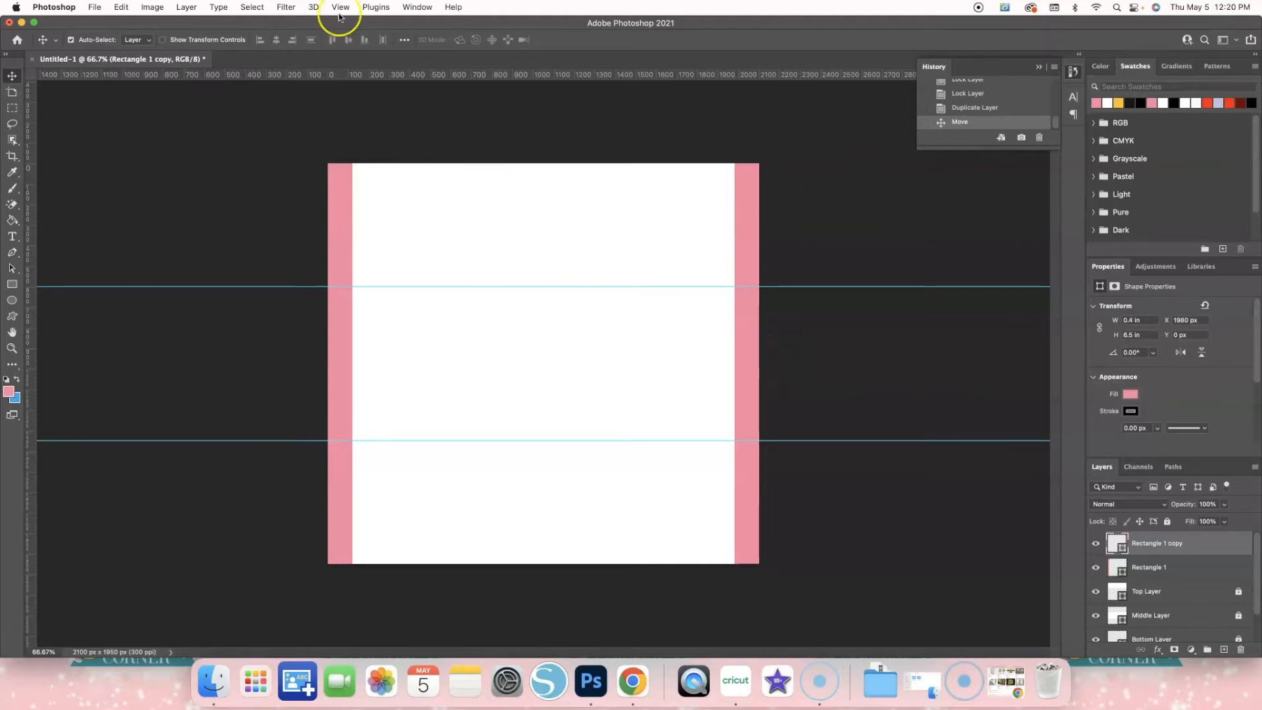
Embed Construction Papers (9).jpg from the Digital Paper folder and move its layer below both pink strip layers
left_click(93, 7)
left_click(147, 245)
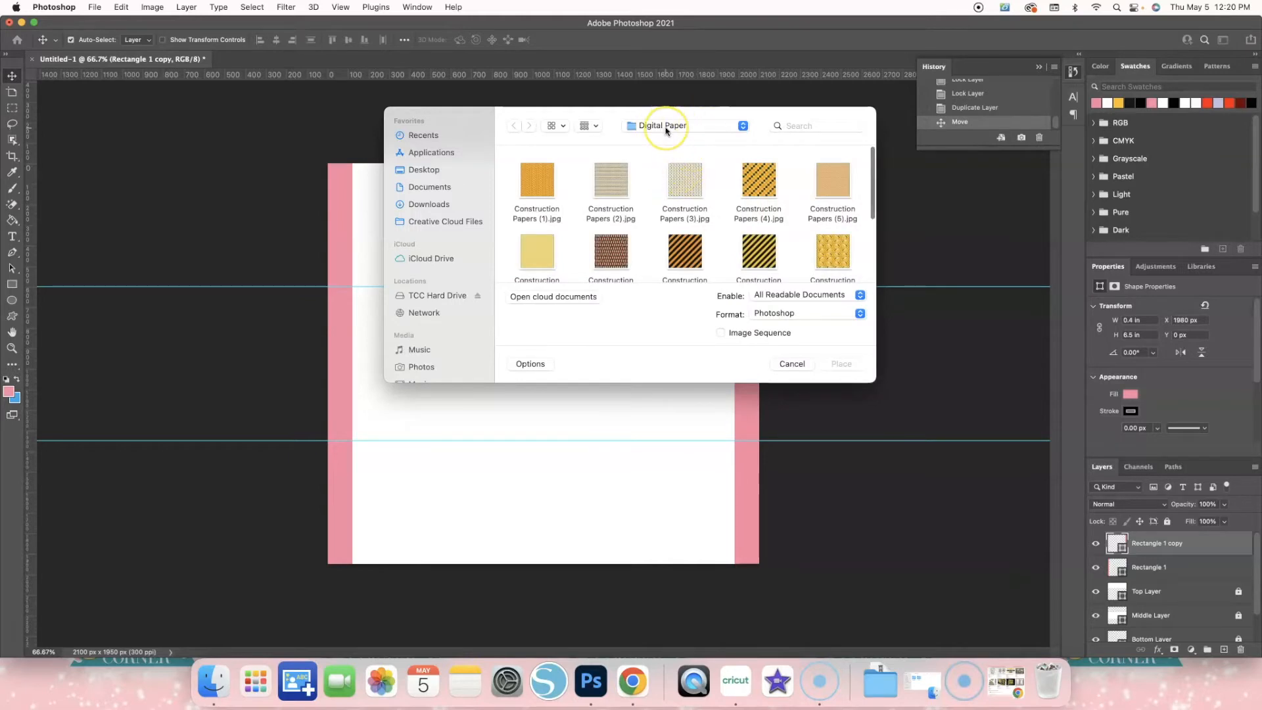
left_click(666, 128)
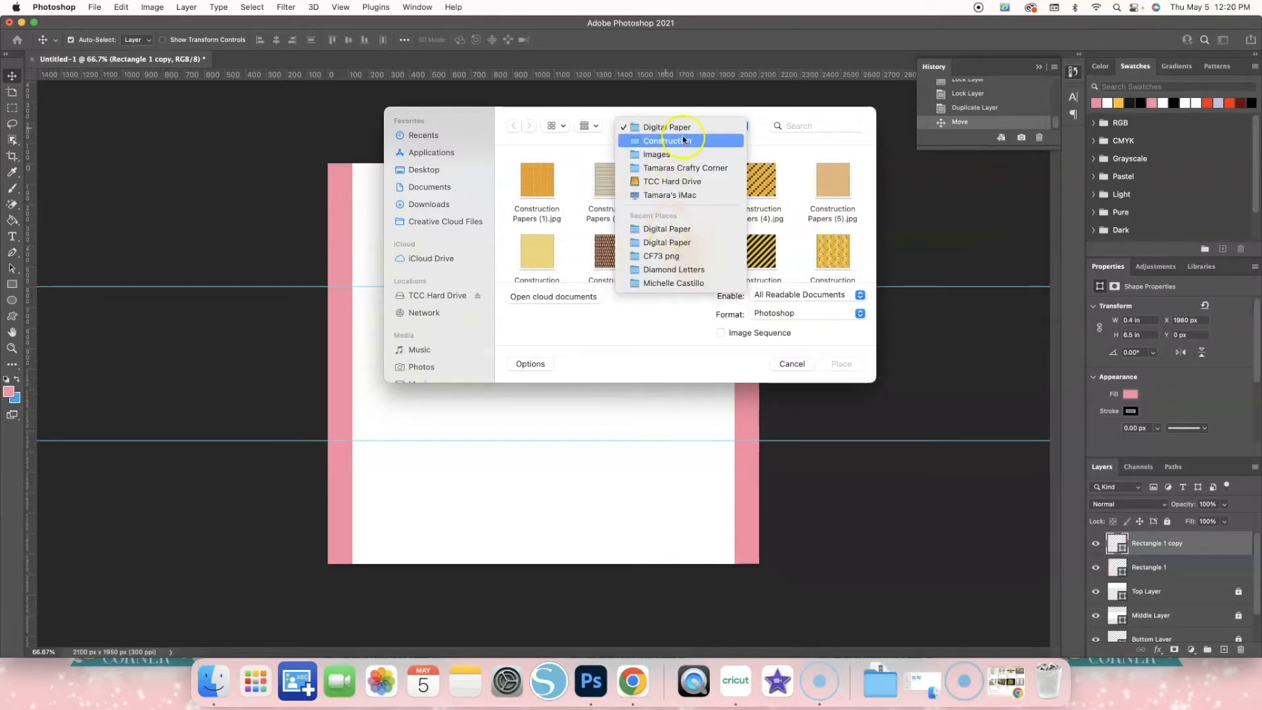
left_click(556, 159)
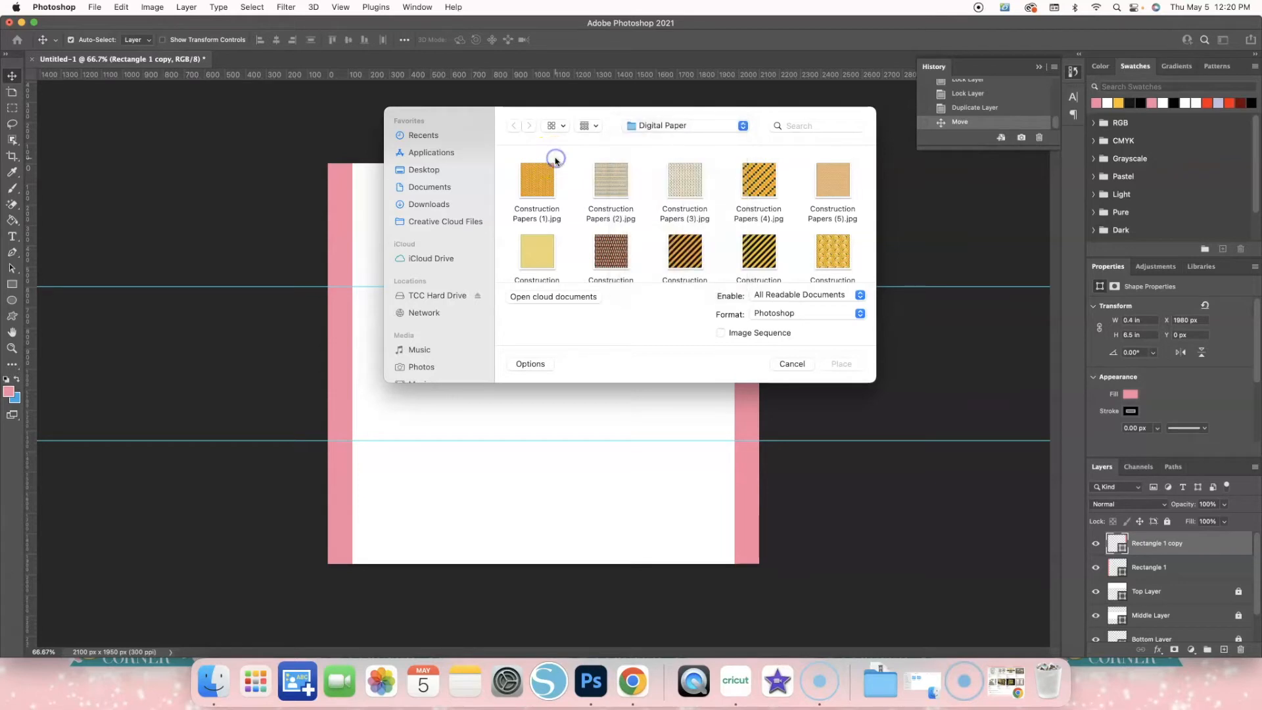
scroll(642, 205, "down", 3)
scroll(642, 205, "down", 2)
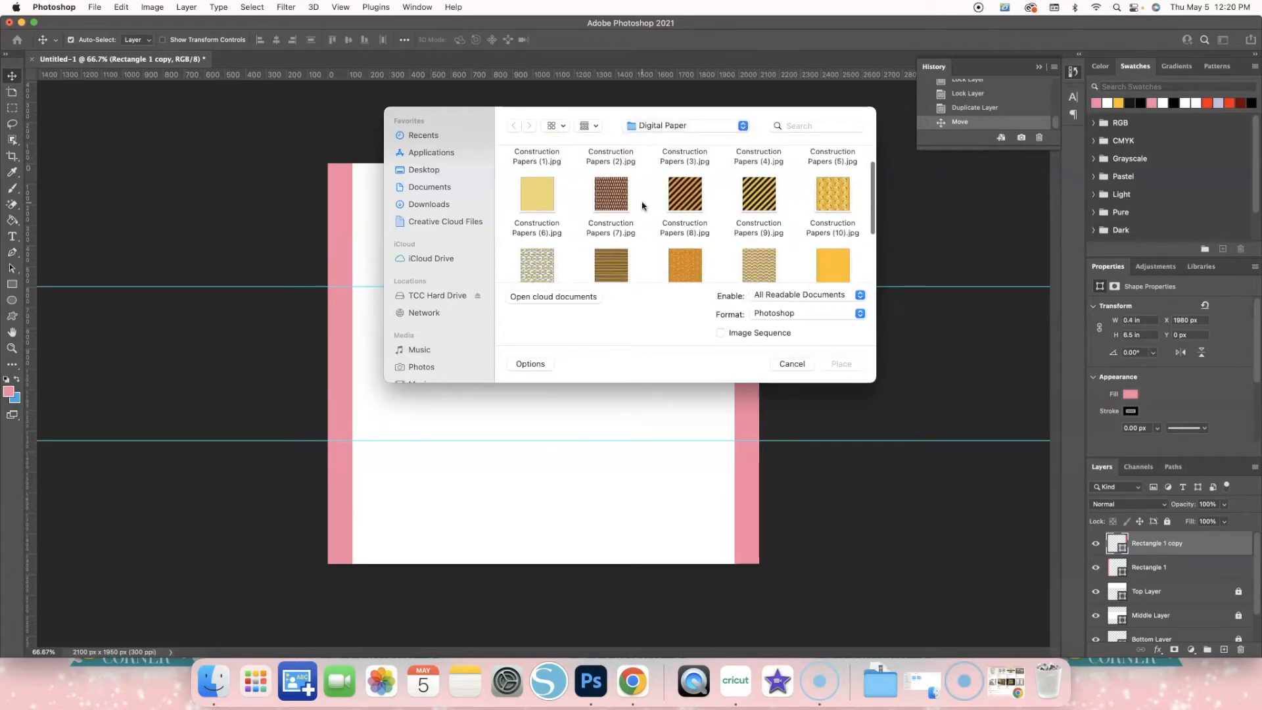
left_click(758, 185)
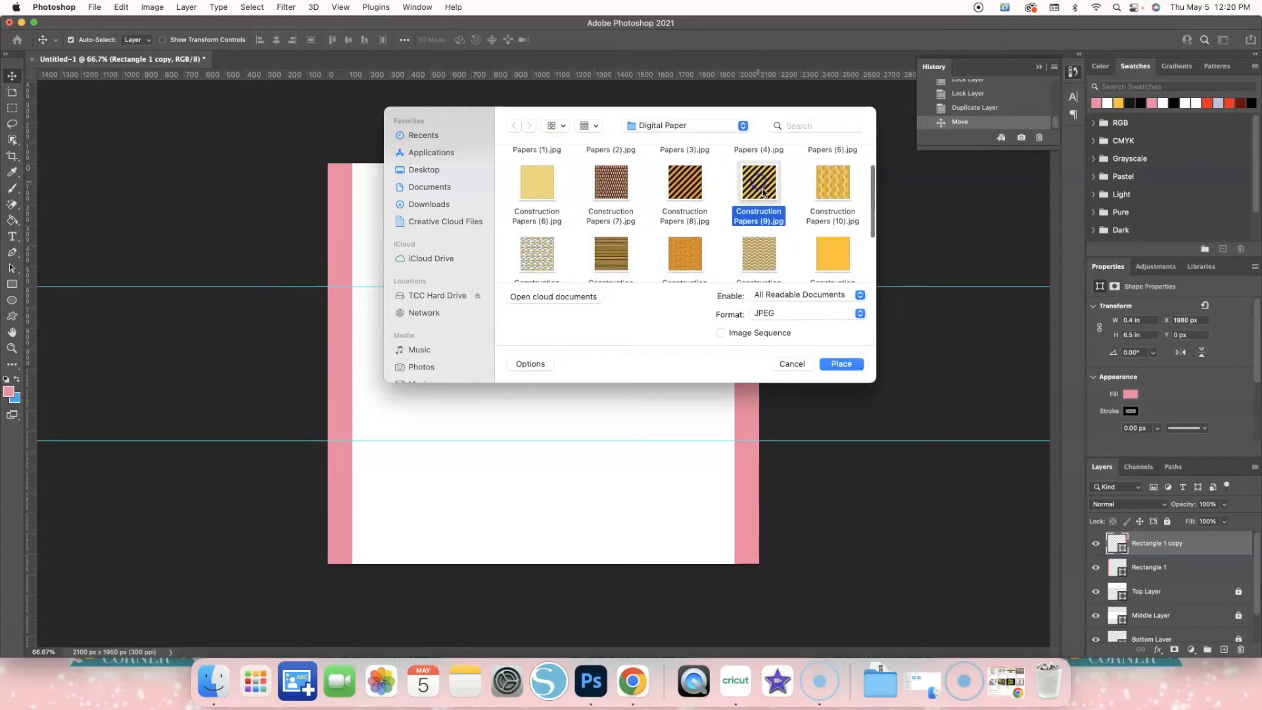
left_click(841, 364)
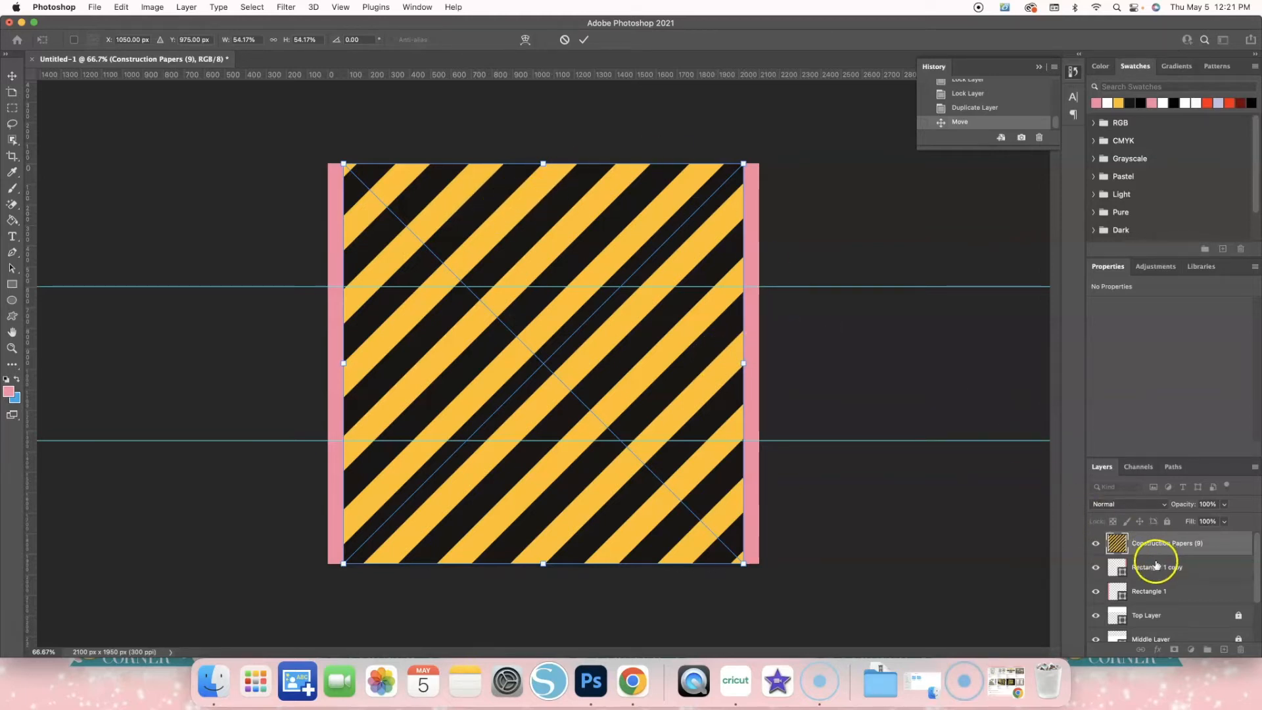
left_click_drag(1159, 551, 1162, 605)
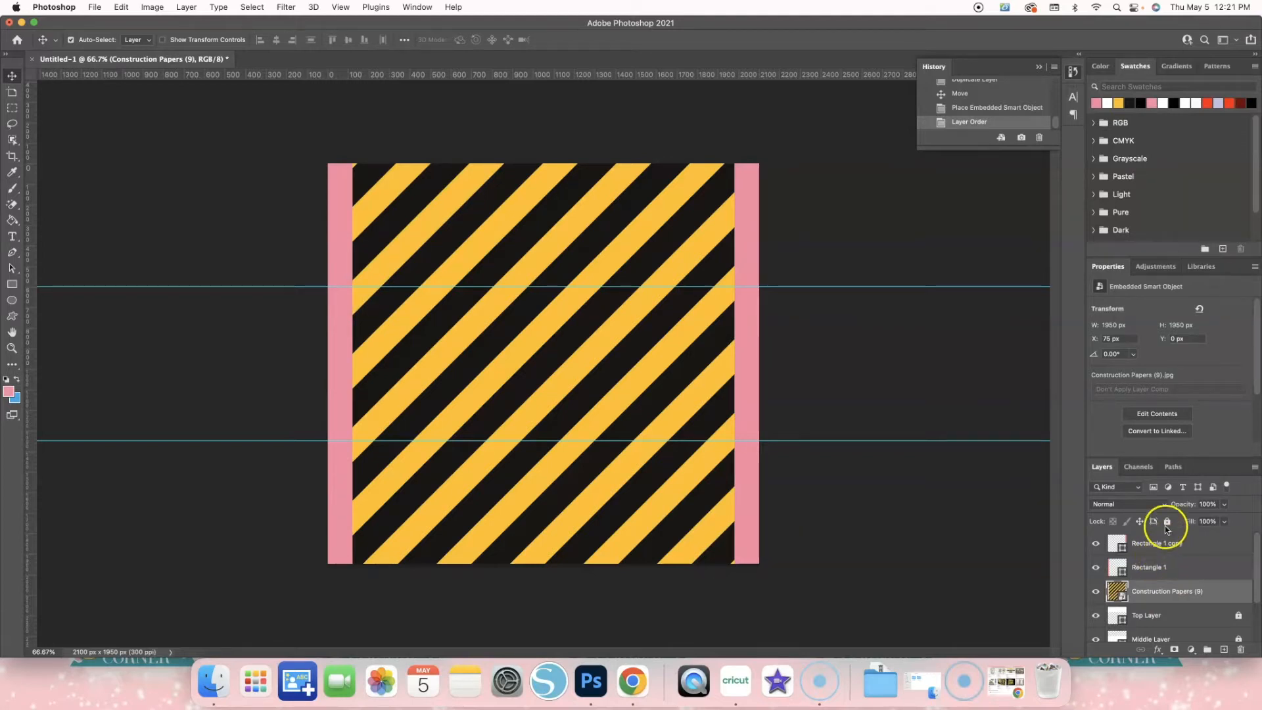
Move Middle Layer above the Construction Papers (9) layer so it covers the stripes between the two guides
left_click(1162, 639)
left_click_drag(1162, 631, 1165, 577)
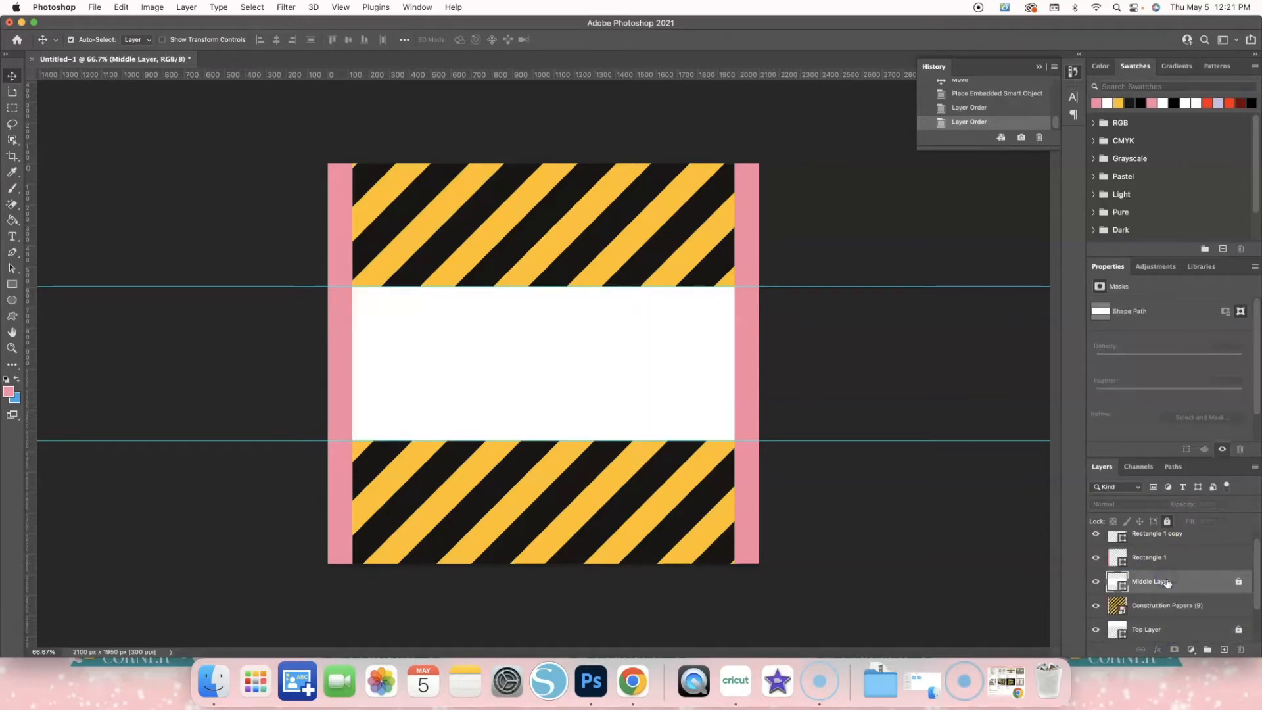
left_click(535, 349)
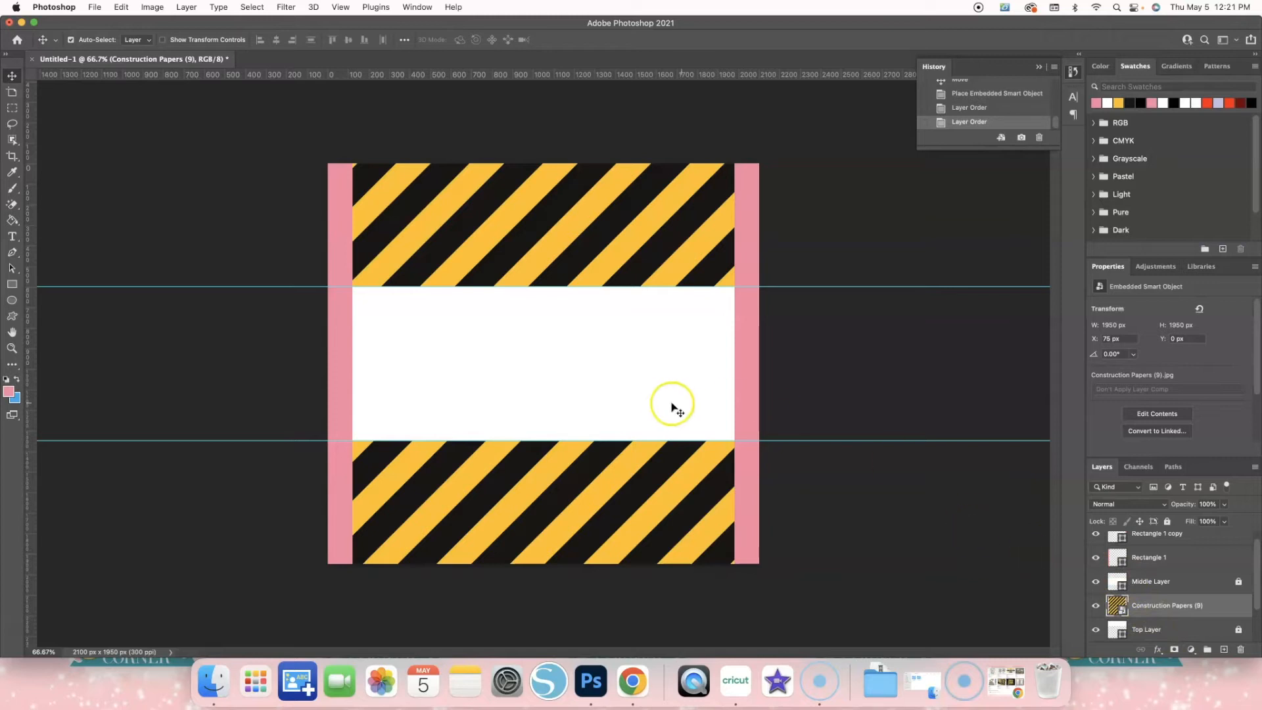
Unlock Middle Layer and change its fill to the near-black 191514 sampled from the striped paper
left_click(1131, 583)
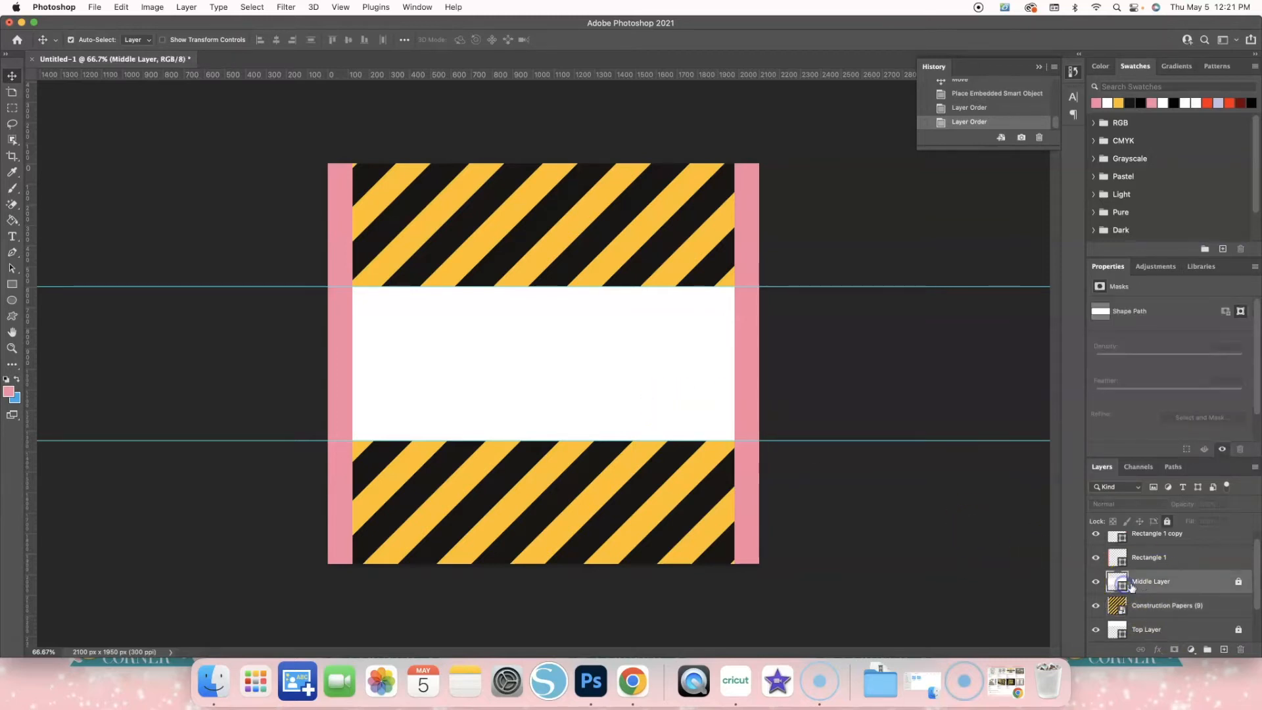
double_click(1124, 588)
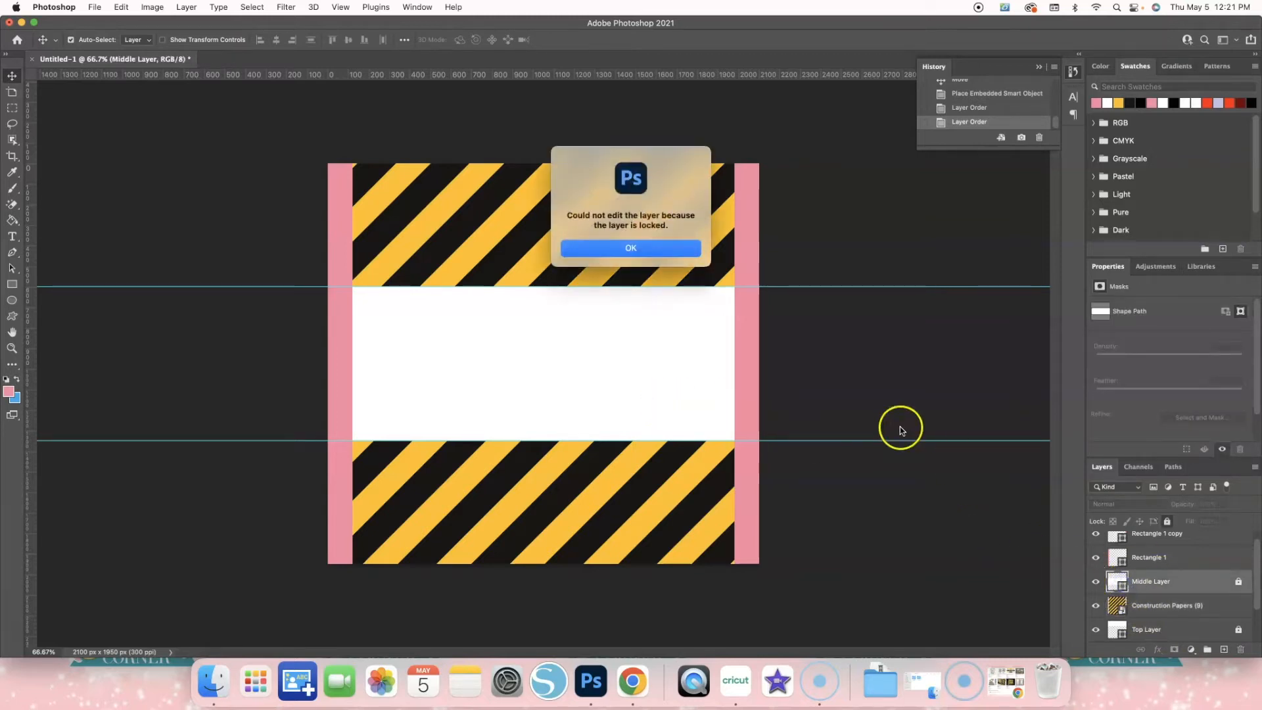
left_click(683, 252)
left_click(1238, 581)
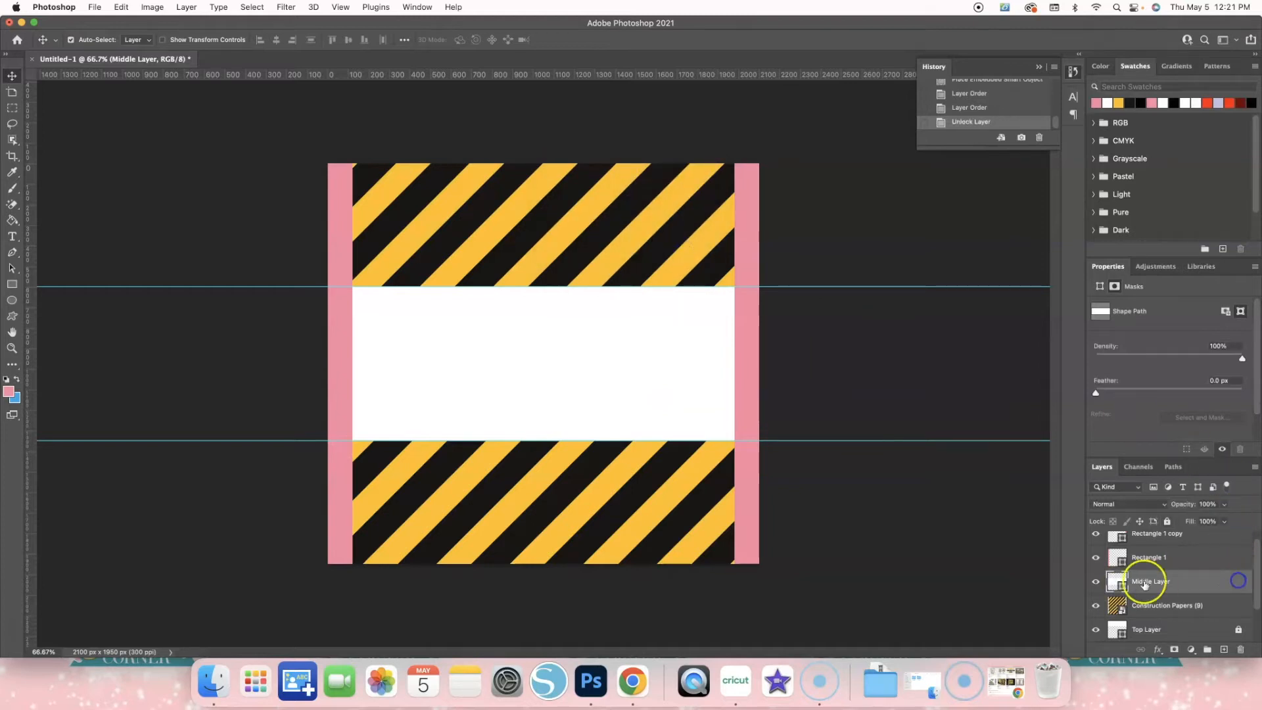
double_click(1125, 587)
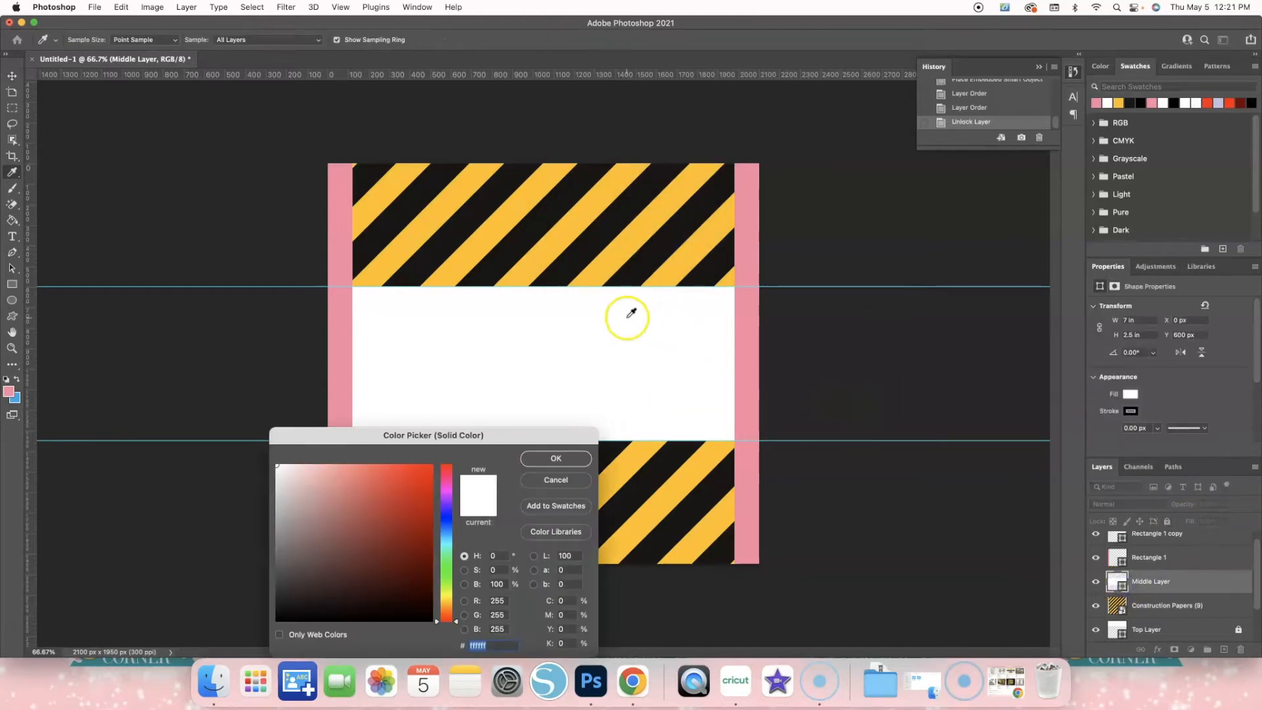
left_click(663, 249)
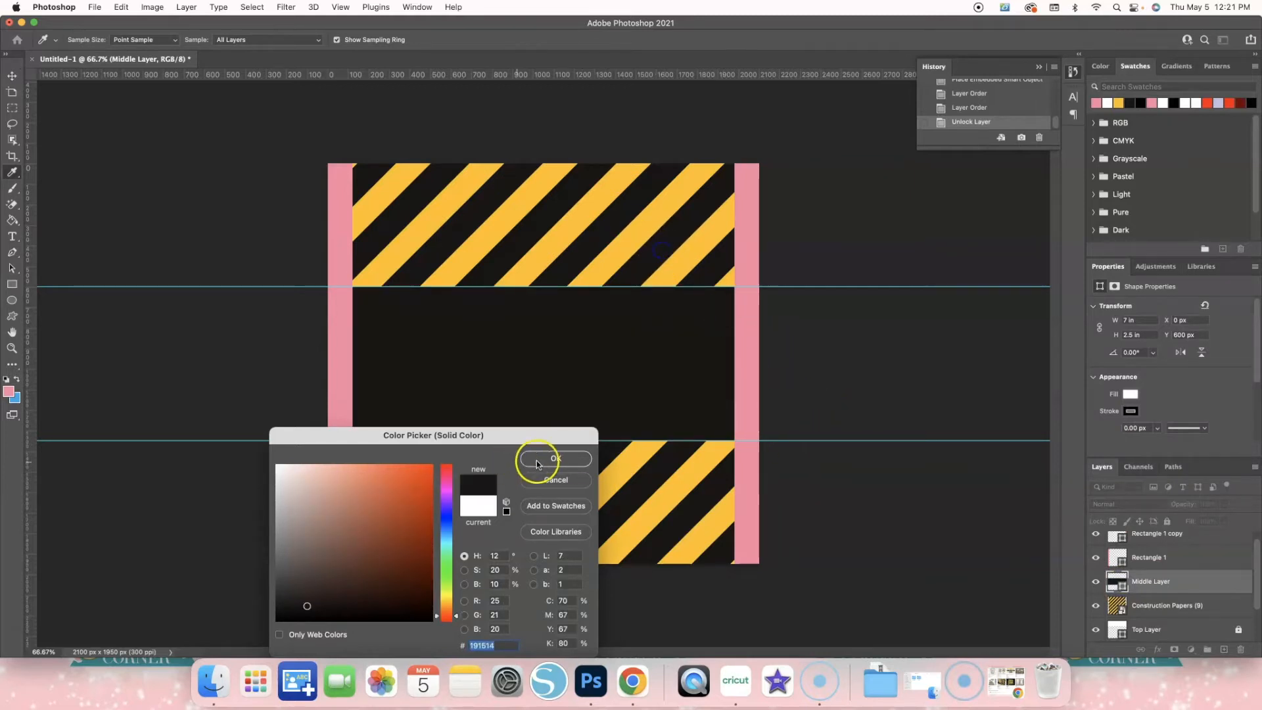
left_click(554, 458)
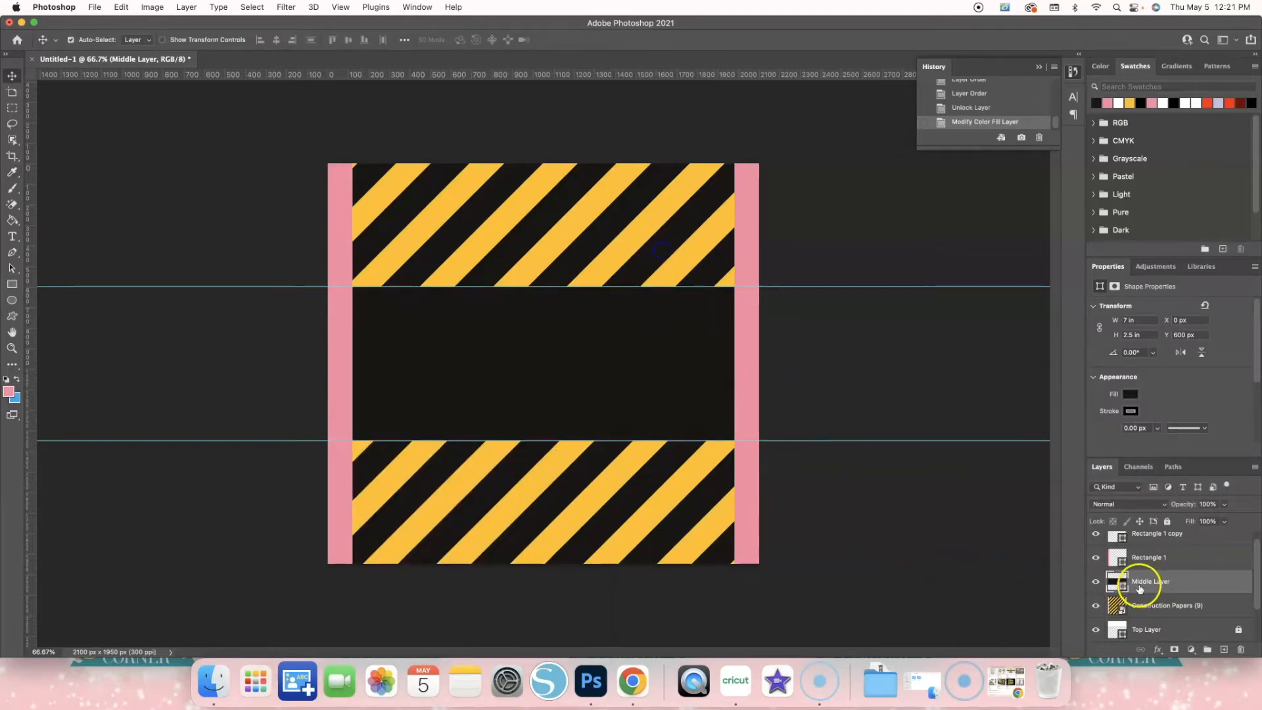
Apply a Pattern Overlay to the left pink strip using the orange Under Construction pattern at 90° and 35% scale
left_click(753, 358)
left_click(333, 365)
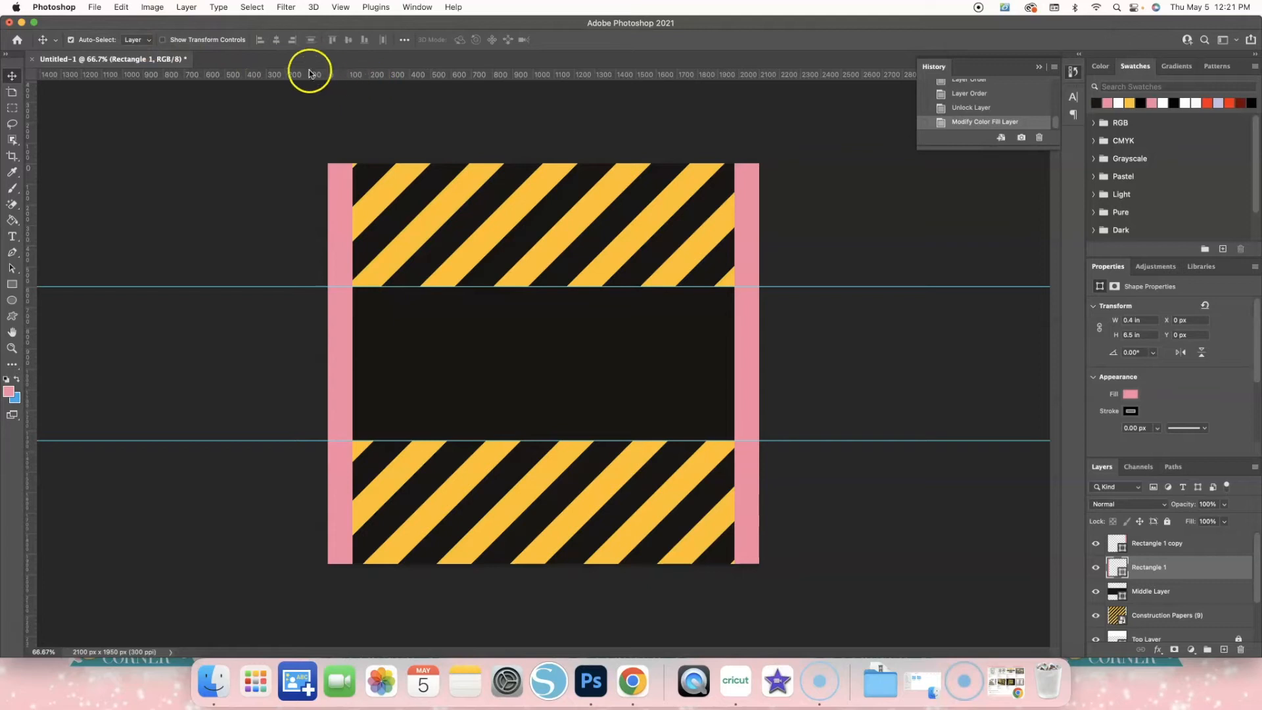
left_click(1158, 650)
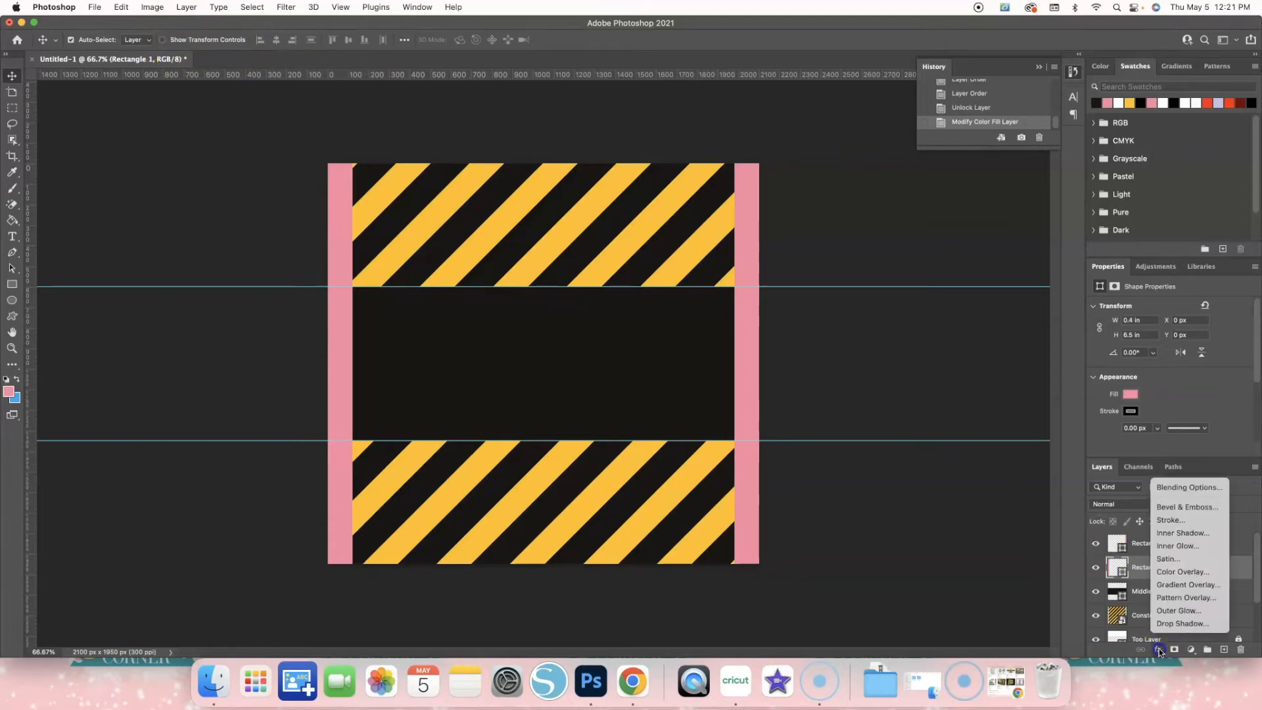
left_click(1178, 598)
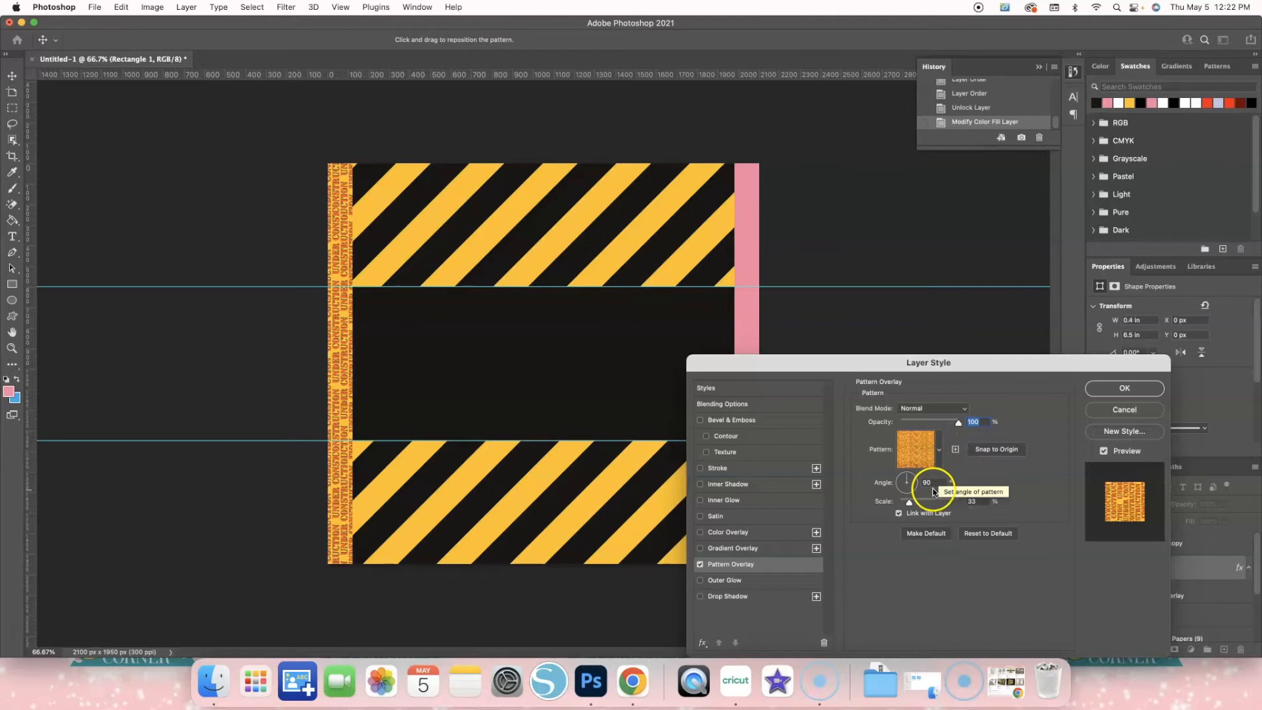
left_click(938, 449)
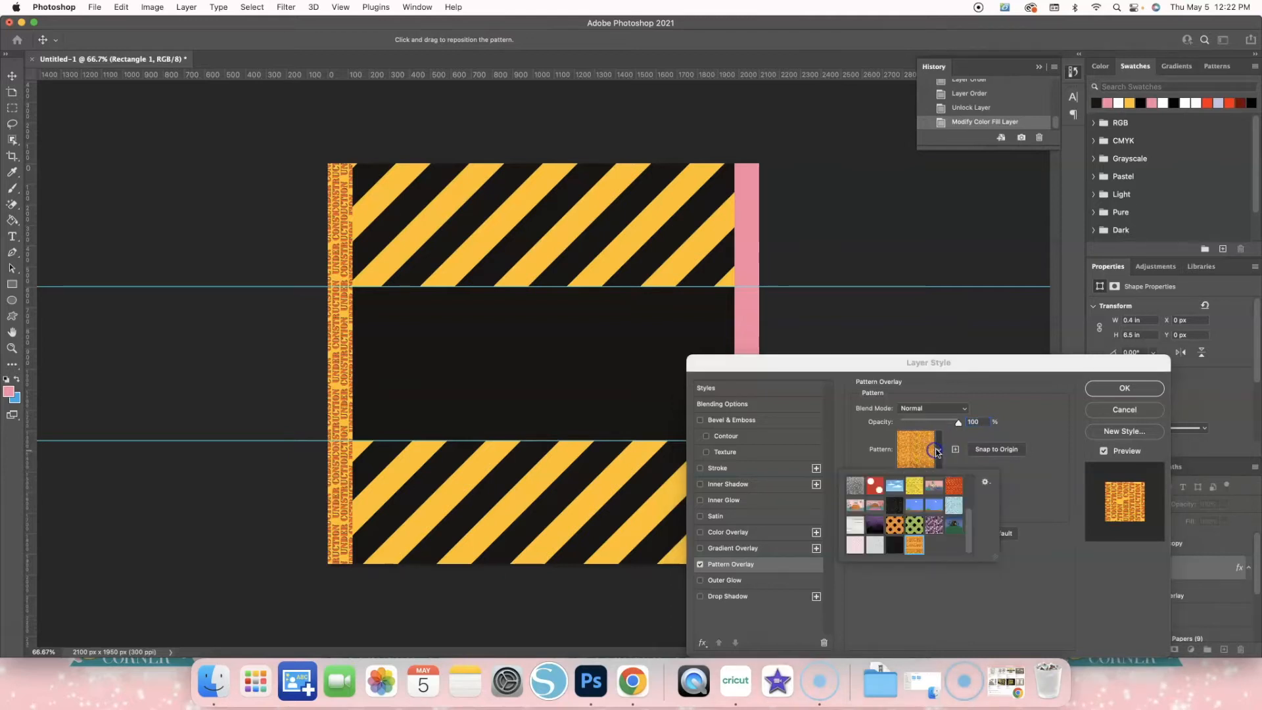
left_click(1025, 487)
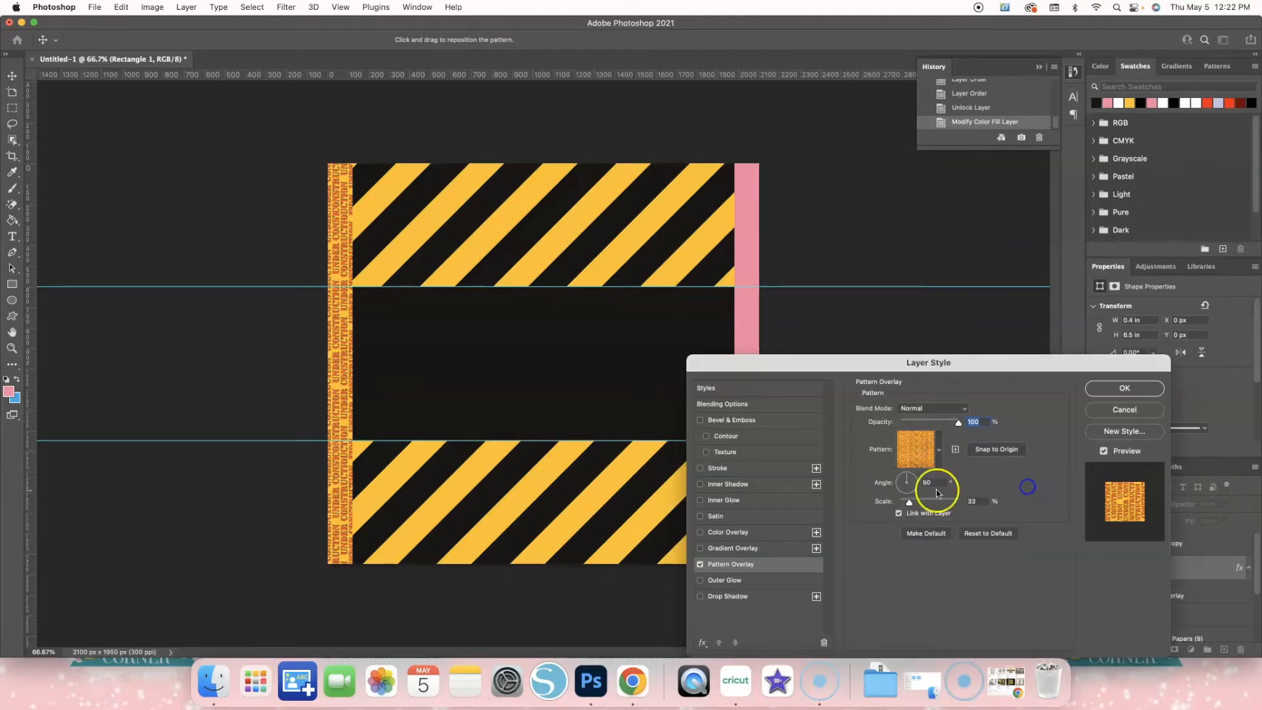
left_click_drag(910, 504, 910, 505)
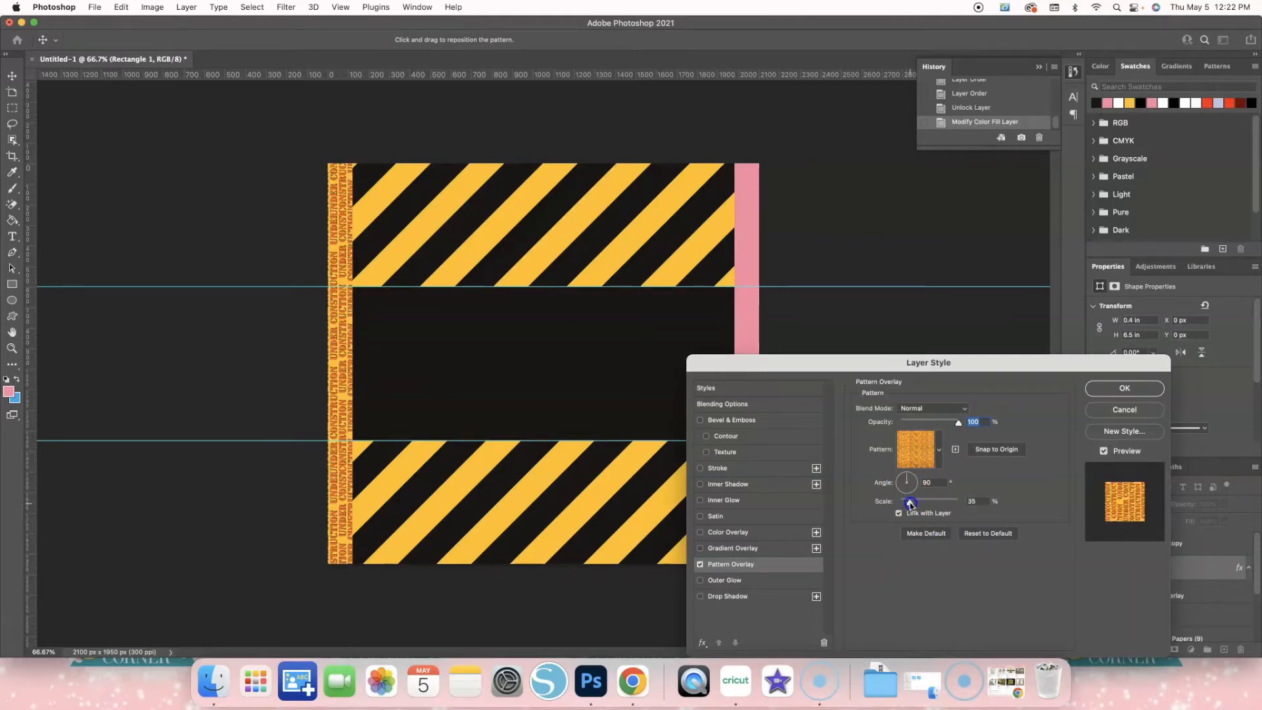
left_click(1125, 389)
Apply a Pattern Overlay to the right pink strip using the orange Under Construction pattern at 90° and 35% scale
left_click(763, 385)
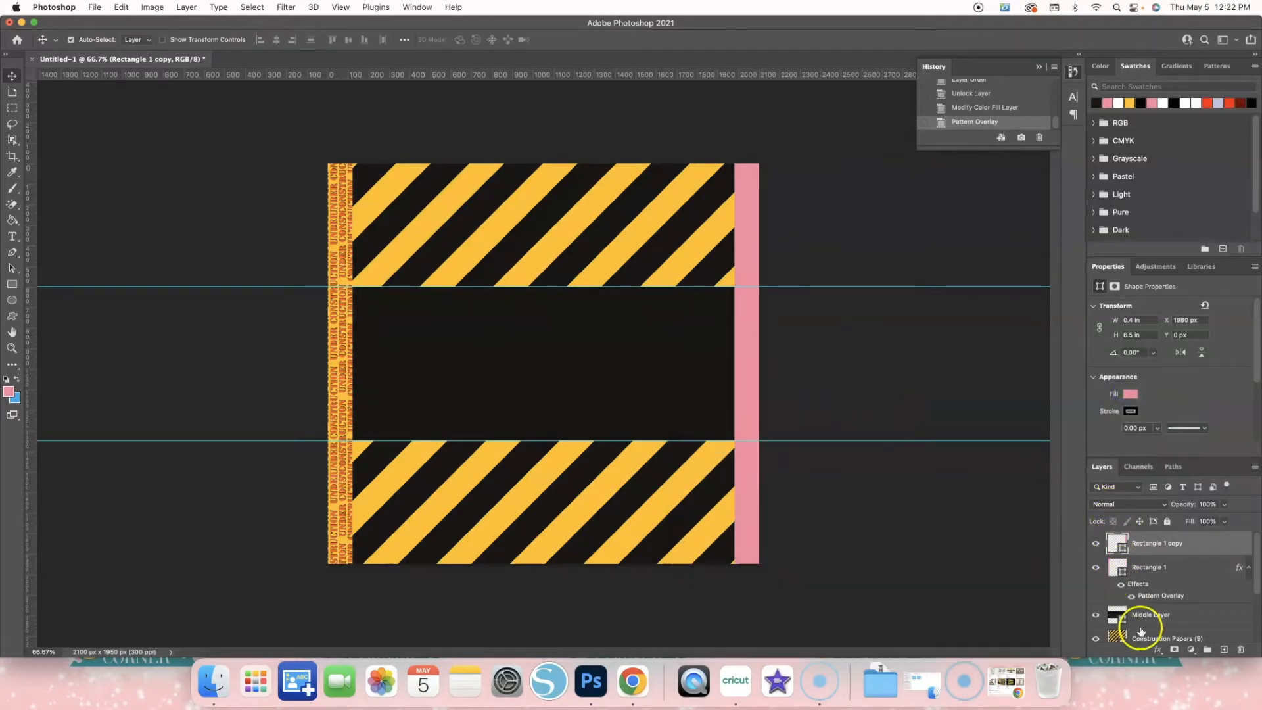
left_click(1159, 650)
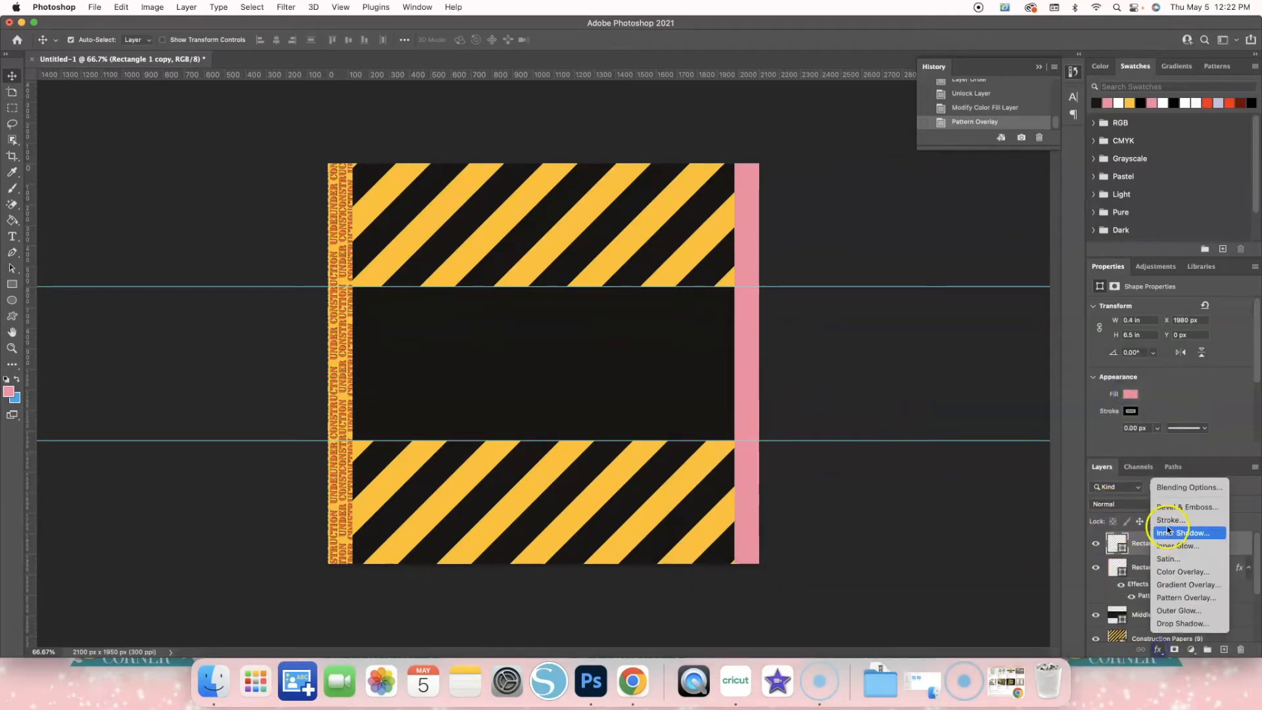
left_click(1177, 597)
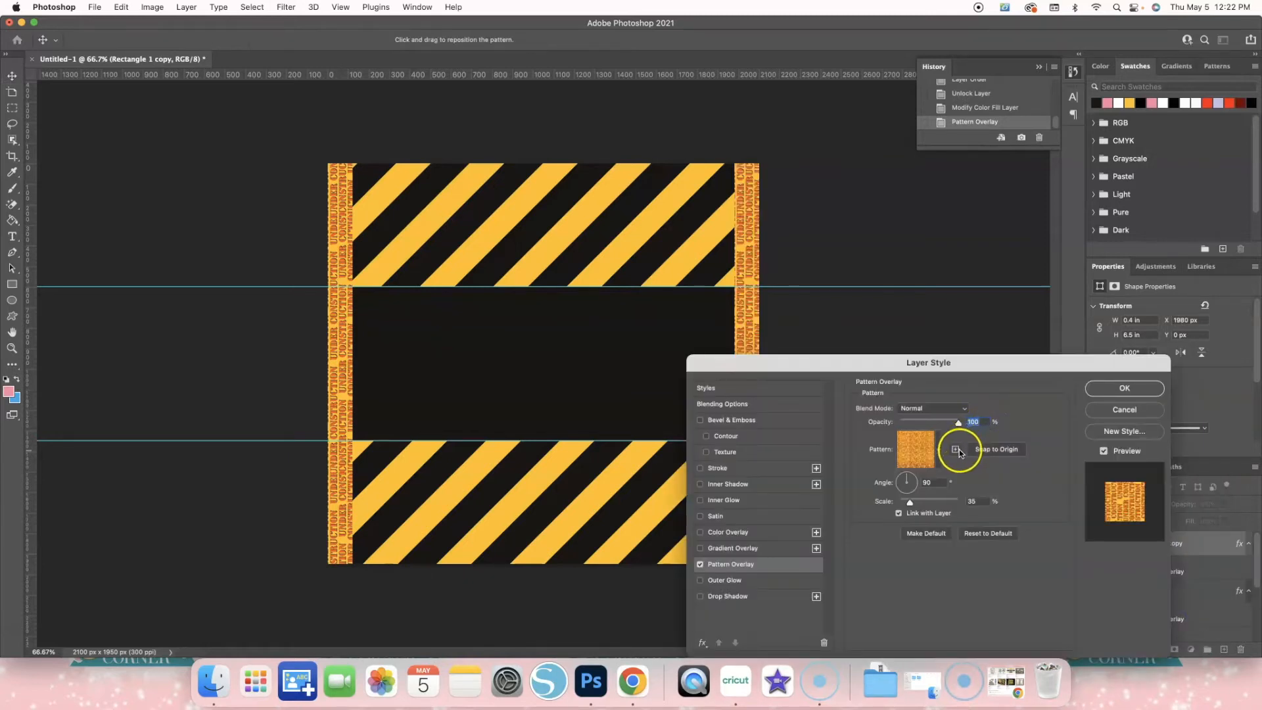
left_click(1125, 390)
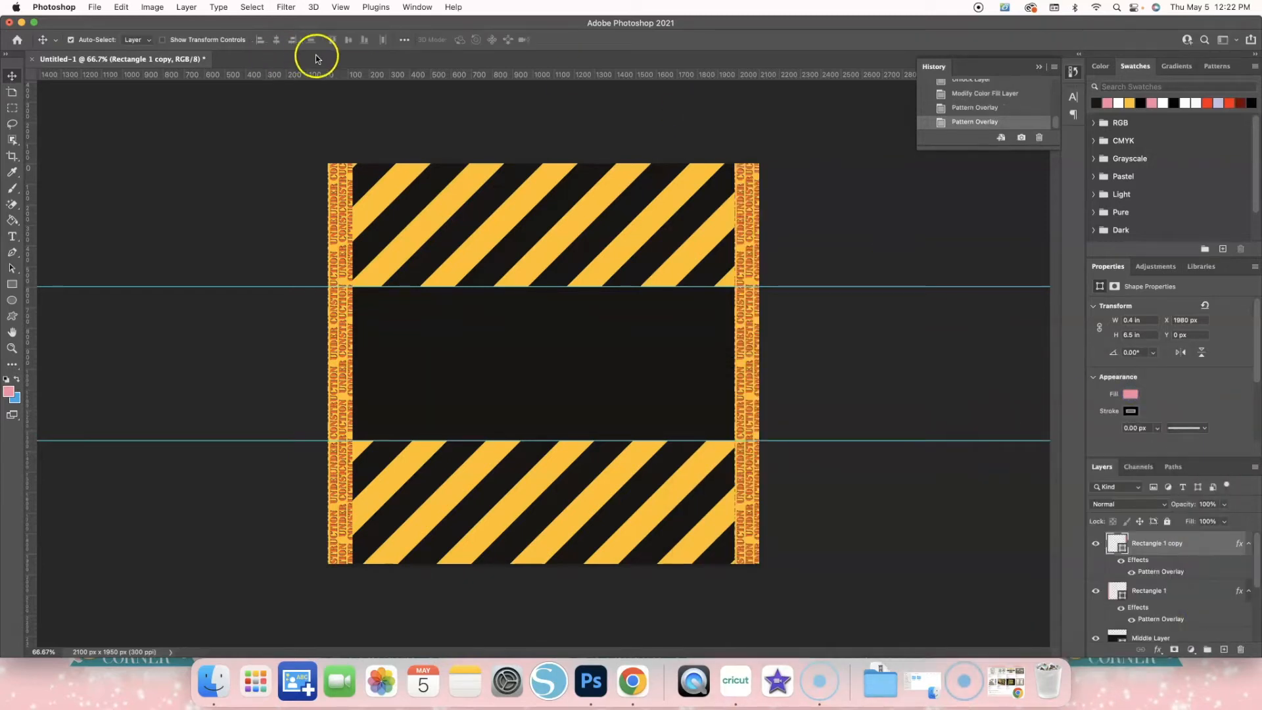
Embed logo.png so the Crunch logo sits in the left part of the black middle panel
left_click(95, 8)
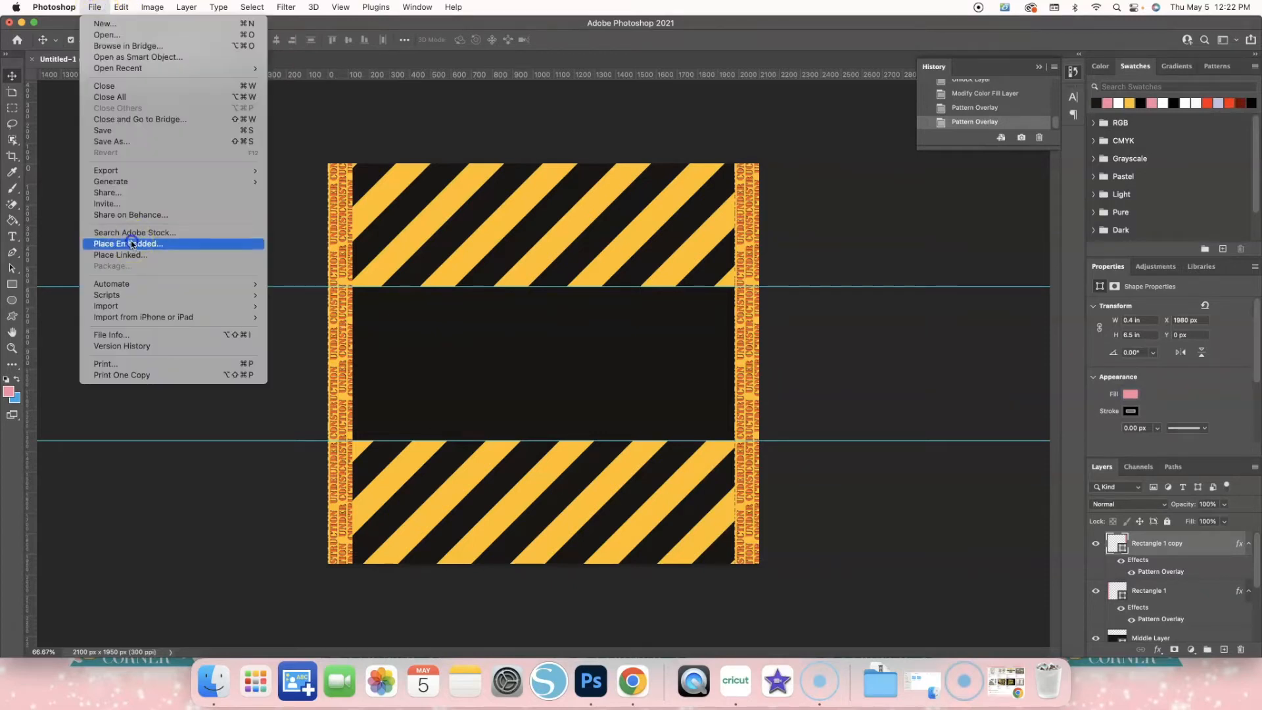
left_click(125, 242)
double_click(699, 184)
left_click(586, 40)
Embed a construction image, scale it down and move it to the lower right of the middle panel
left_click(95, 8)
left_click(125, 242)
double_click(759, 181)
double_click(534, 194)
left_click(611, 173)
left_click(846, 364)
left_click_drag(760, 549, 541, 362)
left_click_drag(492, 315, 695, 393)
left_click_drag(531, 257, 557, 280)
Embed Construction Elements (7).png and fit the bulldozer, about 787 × 411 px, into the lower right of the middle panel
left_click(96, 8)
left_click(125, 241)
mouse_move(1170, 543)
left_mouse_down()
mouse_move(1170, 579)
mouse_move(1170, 534)
left_mouse_up()
double_click(687, 243)
key("super+t")
left_click_drag(644, 356, 685, 385)
key("Return")
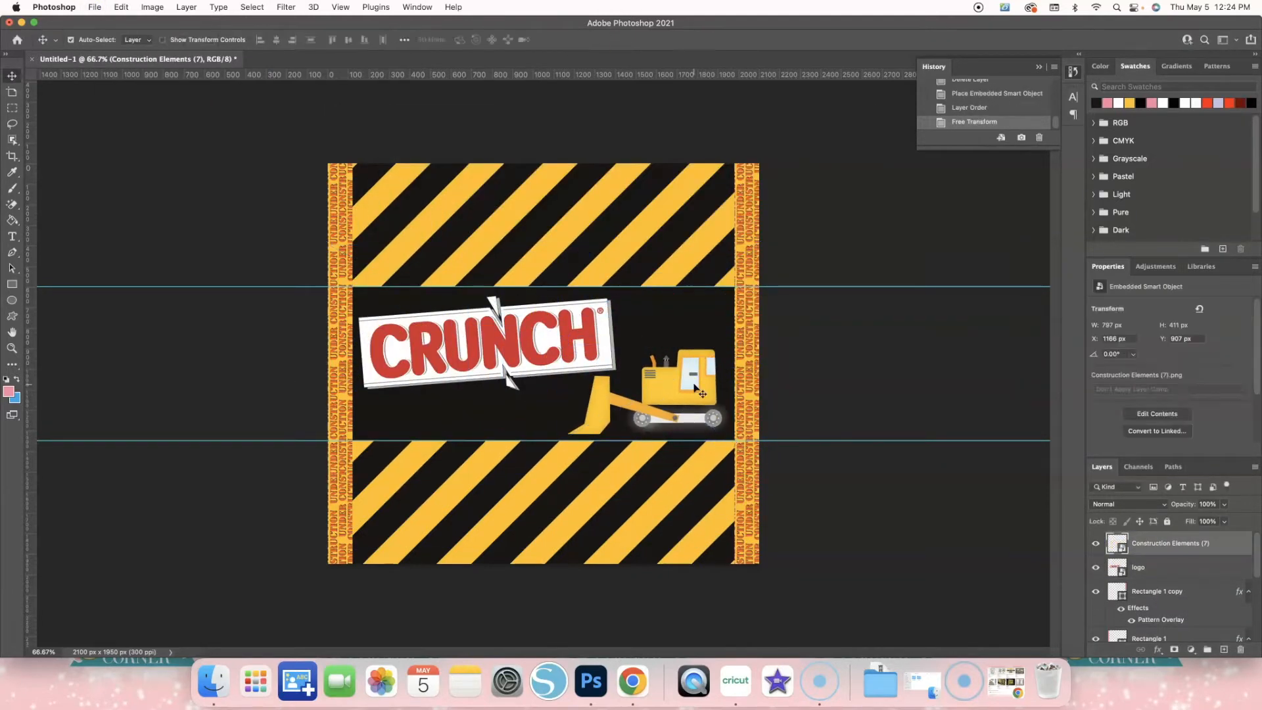
Style the bulldozer layer with Bevel & Emboss, an orange Stroke, Outer Glow and Drop Shadow
left_click(1158, 649)
left_click(1183, 505)
left_click(753, 360)
left_click(918, 391)
left_click(555, 460)
left_click(760, 487)
left_click(760, 472)
mouse_move(936, 394)
left_mouse_down()
mouse_move(953, 394)
mouse_move(938, 409)
left_mouse_up()
left_click(920, 343)
left_click(558, 459)
left_click(1159, 280)
Place Construction Elements (9).png, scale the striped banner to about 25%, and rotate it about 9.5° above the bulldozer
left_click(96, 8)
left_click(125, 242)
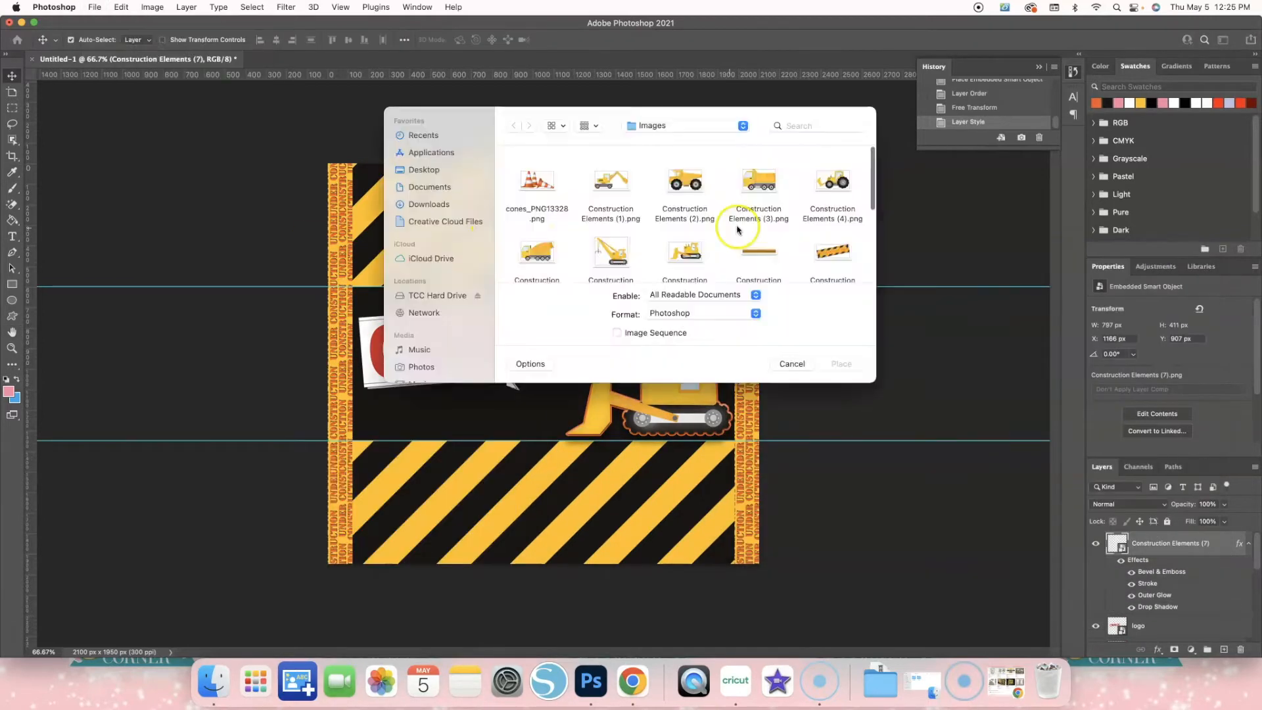
double_click(834, 250)
left_click_drag(739, 449, 509, 342)
left_click_drag(437, 316, 664, 313)
left_click_drag(709, 372, 668, 326)
left_click_drag(664, 299, 708, 328)
left_click_drag(713, 202, 685, 197)
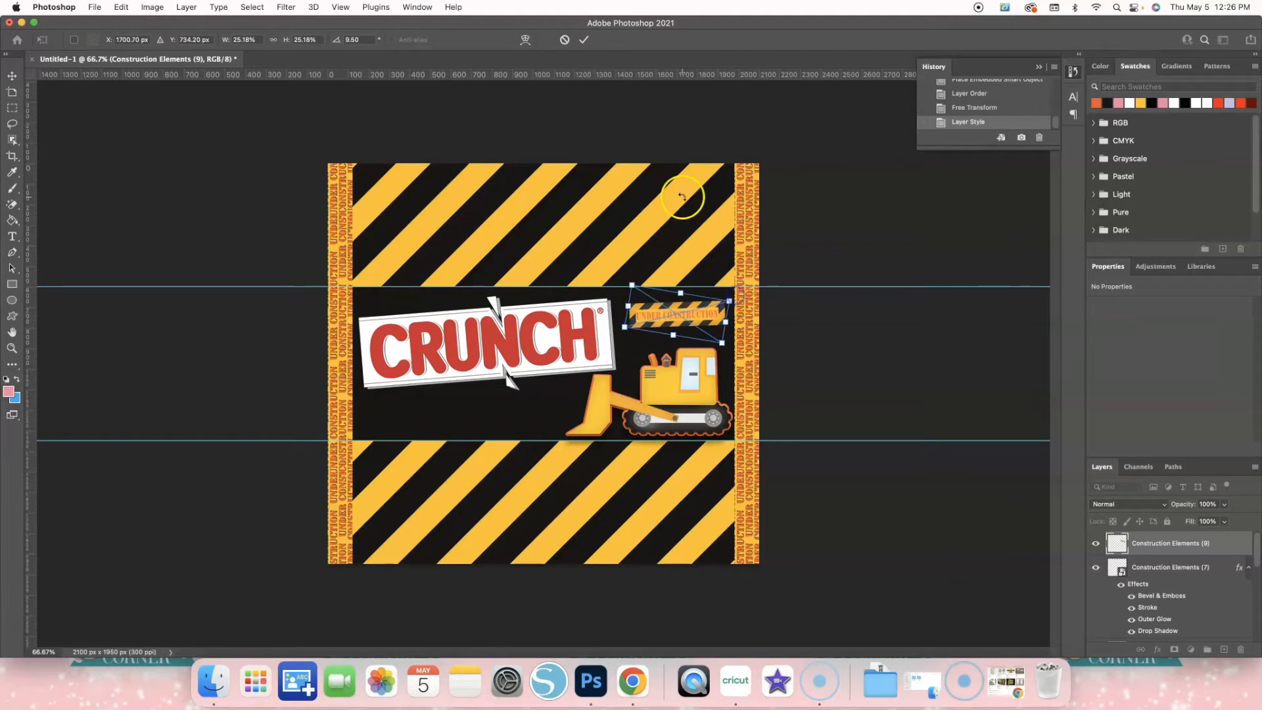
key("Return")
Embed cones_PNG13328.png and scale the traffic cones to about 571 × 300 px at the lower left of the middle panel
left_click(95, 7)
left_click(125, 242)
scroll(767, 215, "up", 5)
double_click(535, 186)
left_click_drag(567, 470, 488, 428)
Style the traffic cones layer with Bevel & Emboss, a yellow Stroke and Drop Shadow
left_click(1158, 649)
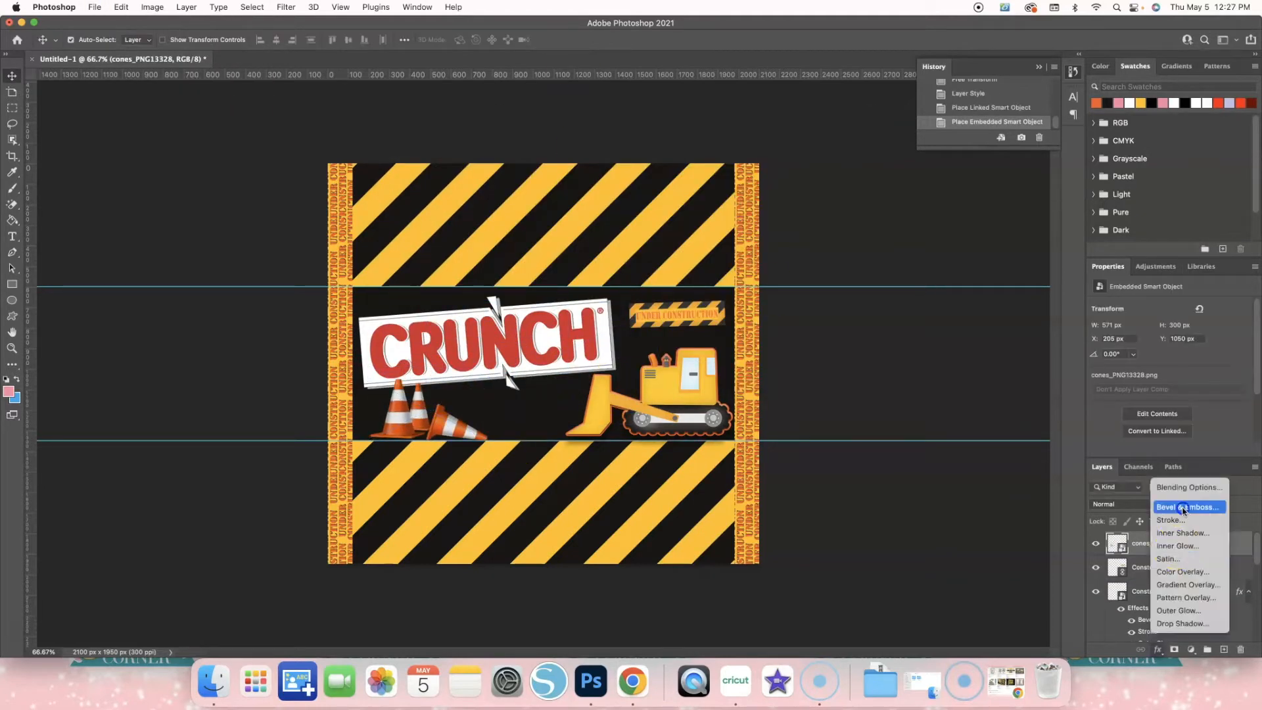
left_click(1189, 507)
left_click(752, 361)
left_click(921, 391)
left_click(557, 459)
left_click(767, 489)
left_click(1160, 281)
Delete the striped banner and embed Construction Elements (12).png, placing the scaled-down worker sign above the bulldozer's cab
left_click(666, 320)
key("BackSpace")
left_click(96, 8)
left_click(125, 242)
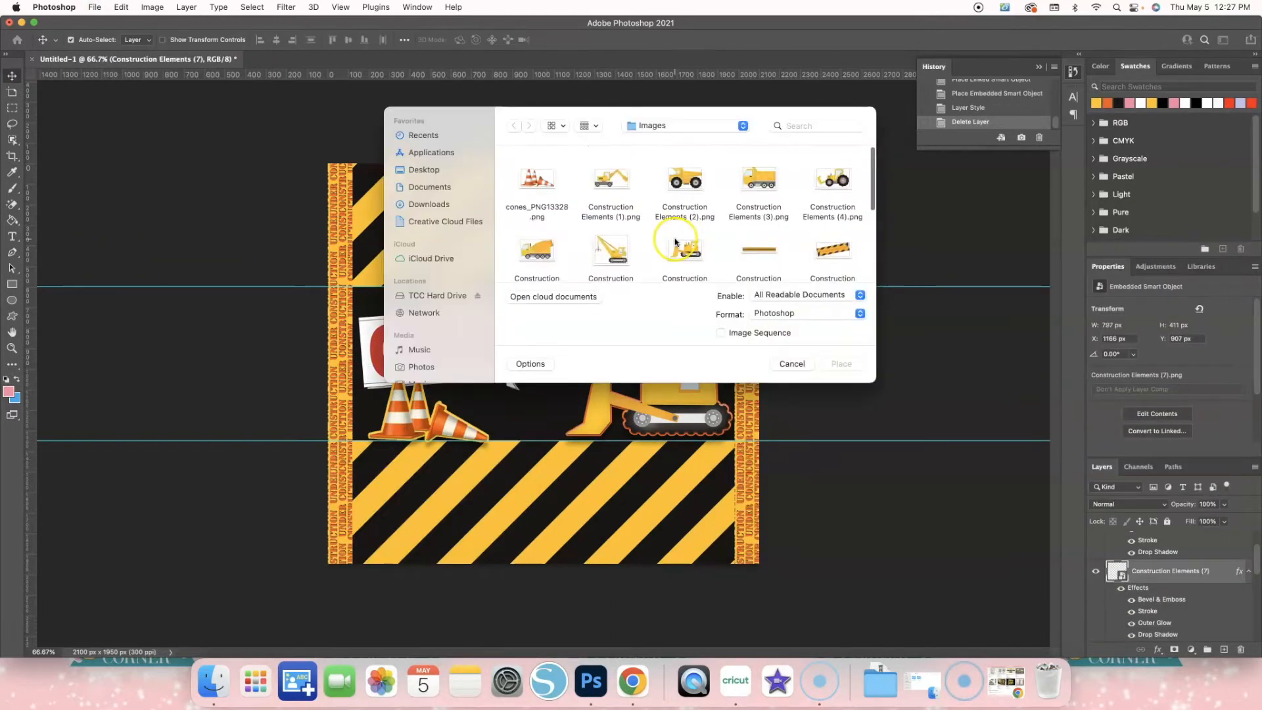
scroll(676, 246, "down", 5)
double_click(612, 255)
left_click_drag(745, 563, 705, 525)
left_click_drag(522, 368, 534, 387)
left_click(840, 363)
left_click_drag(550, 324, 704, 309)
Embed Construction Elements (11).png as the Under Construction sign between the logo and the worker sign, and add a Stroke to it
scroll(717, 210, "down", 2)
double_click(685, 172)
key("Return")
double_click(1222, 604)
left_click(1141, 277)
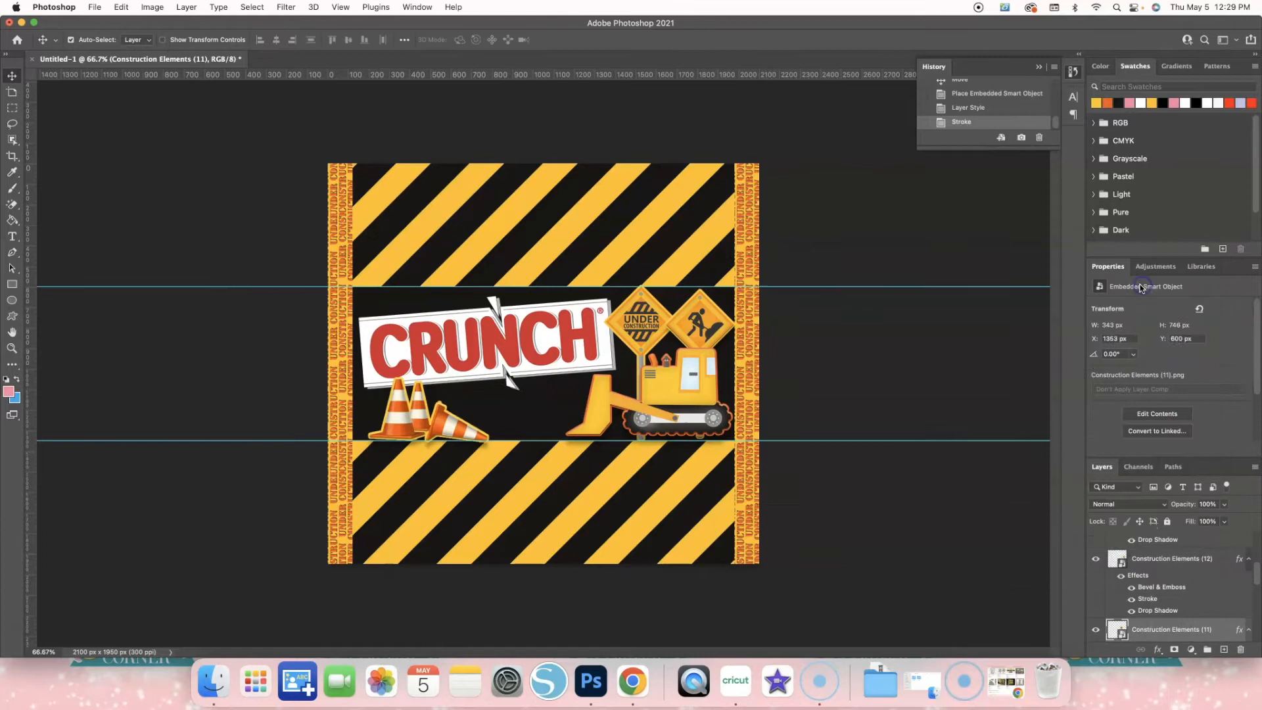
Select the Crunch logo layer and set the foreground color to the orange f25522 from the recent swatches
left_click(412, 370)
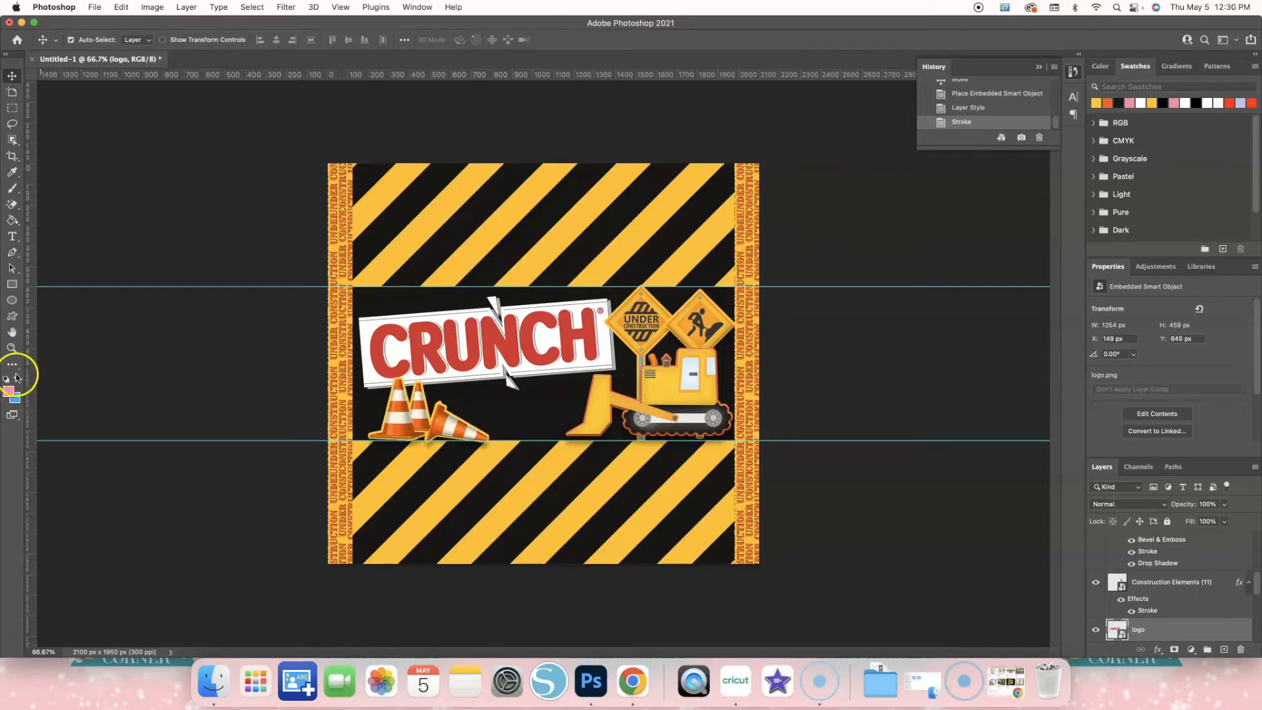
left_click(8, 392)
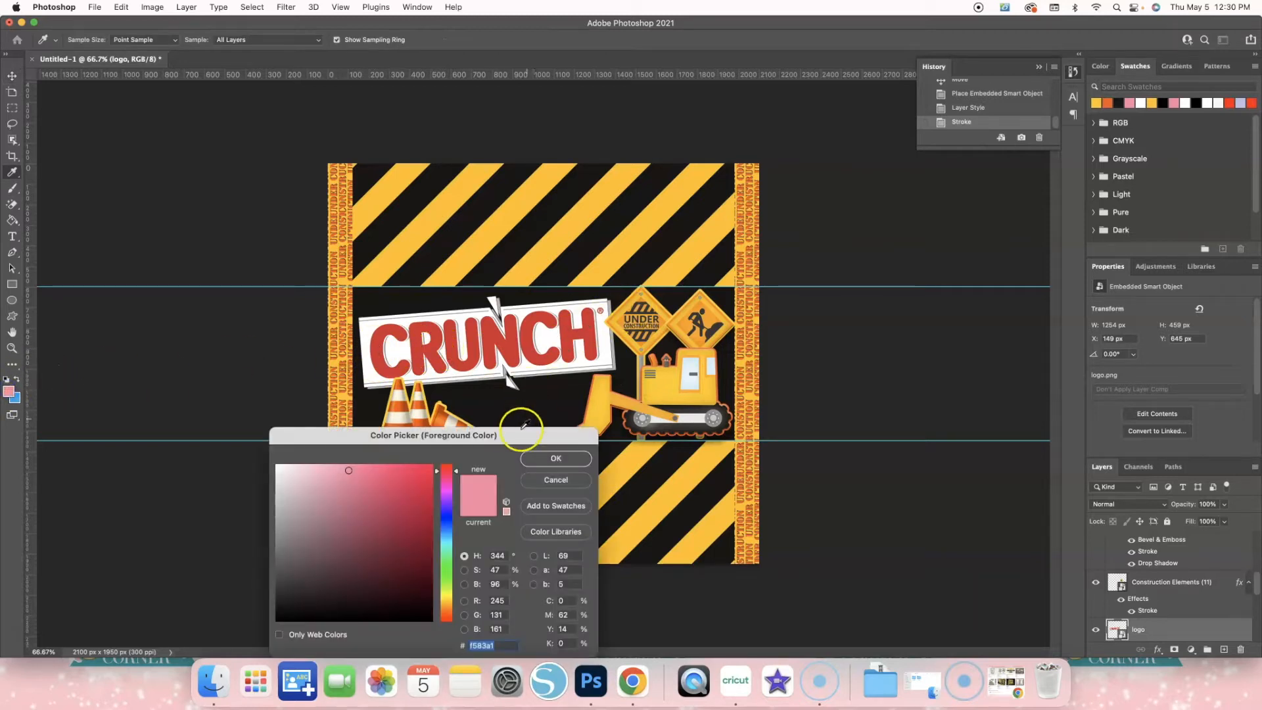
left_click(1108, 100)
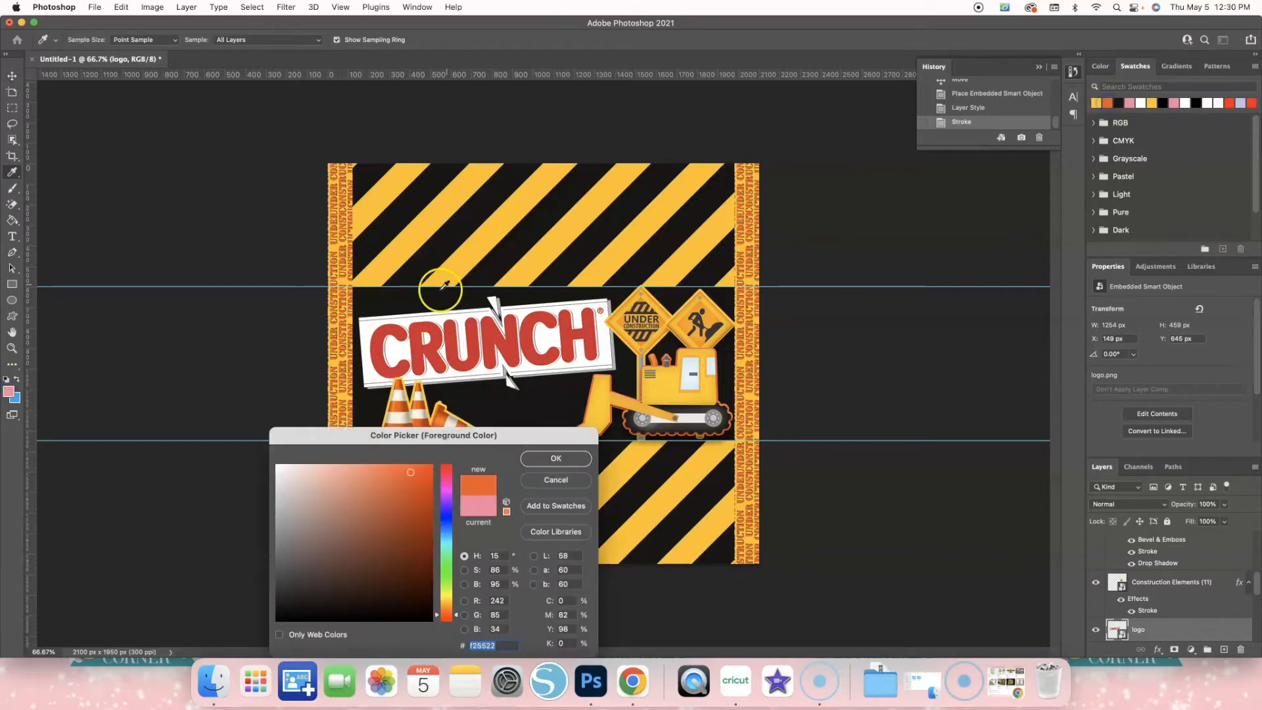
left_click(535, 459)
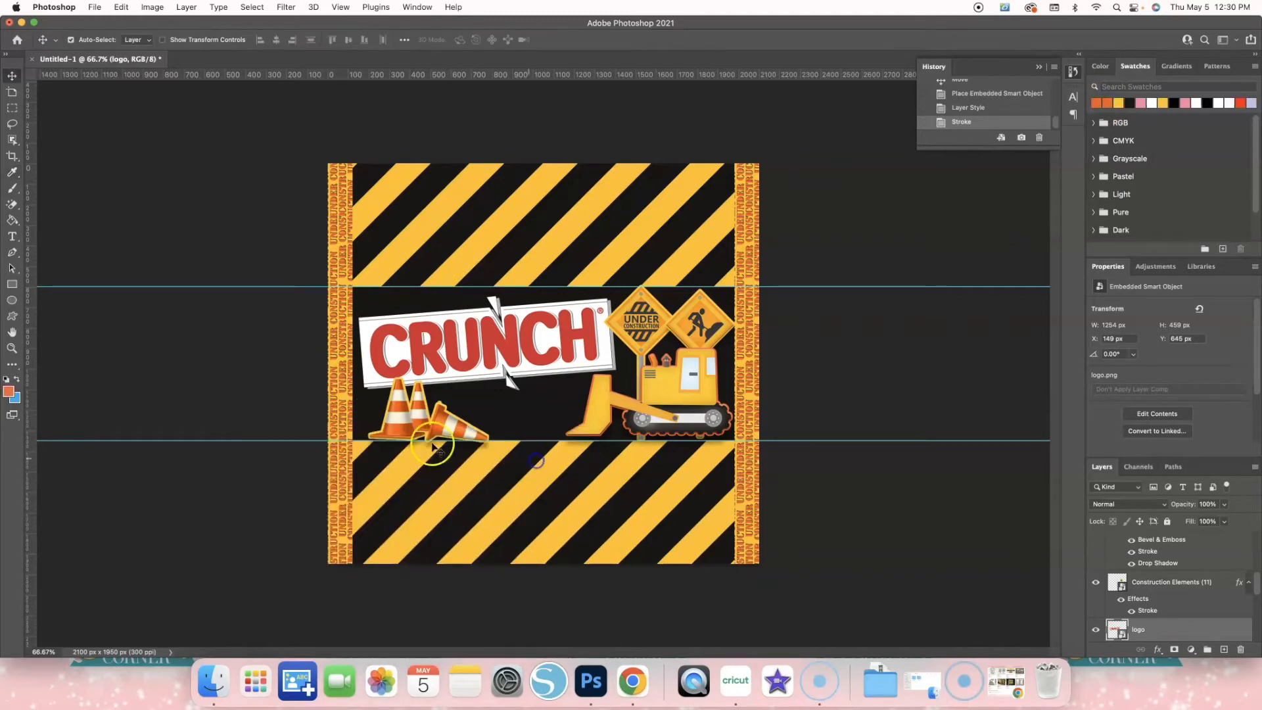
Switch to the Paint Bucket tool with the orange foreground color and rasterize the Crunch logo layer
left_click(14, 226)
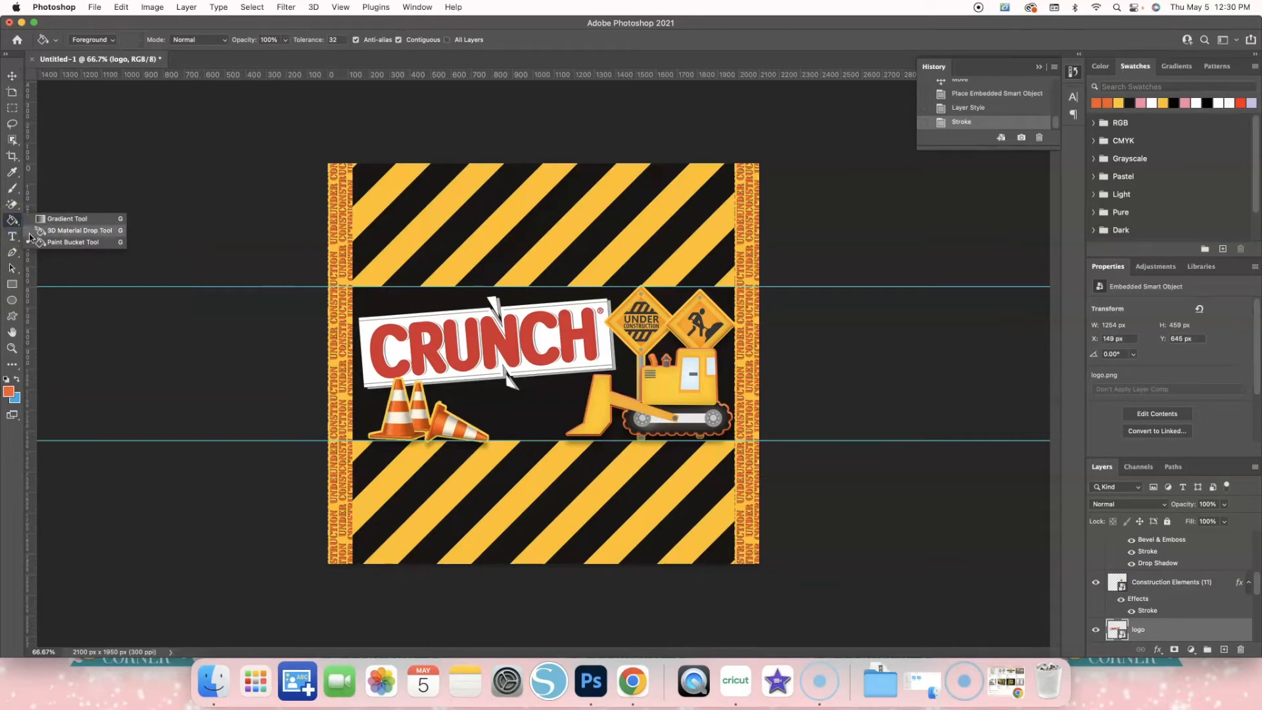
left_click(62, 242)
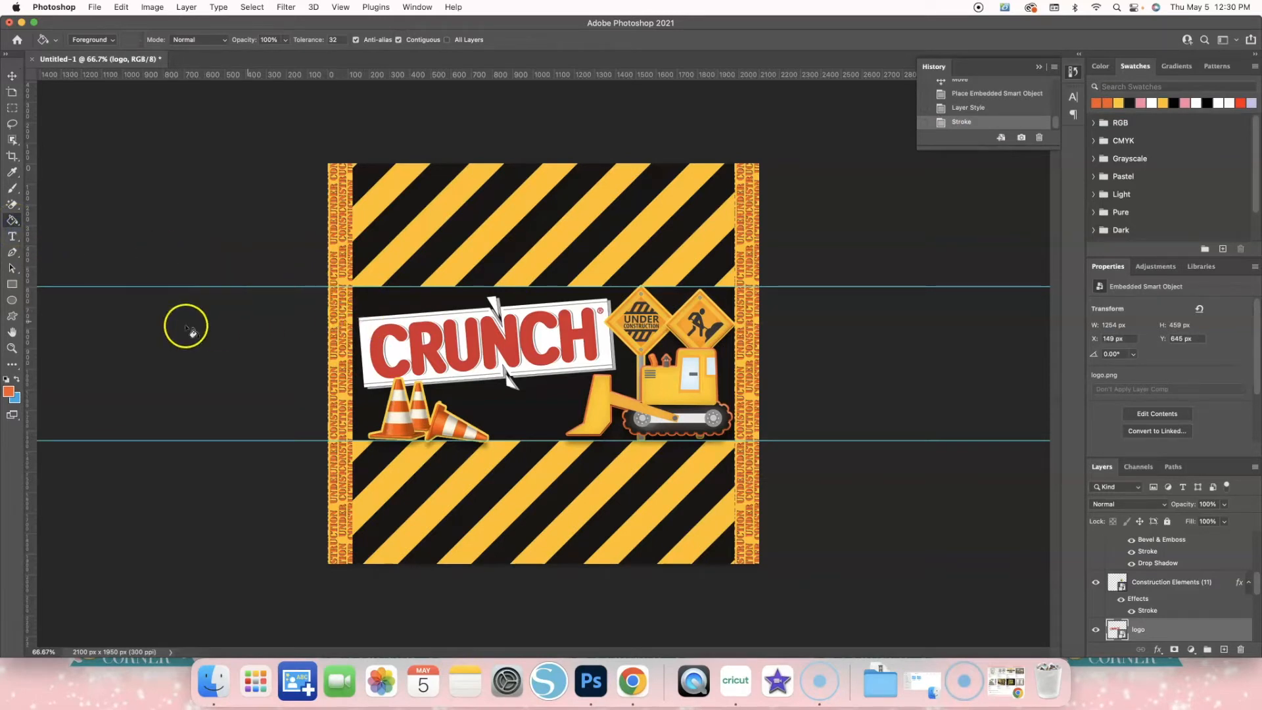
left_click(8, 391)
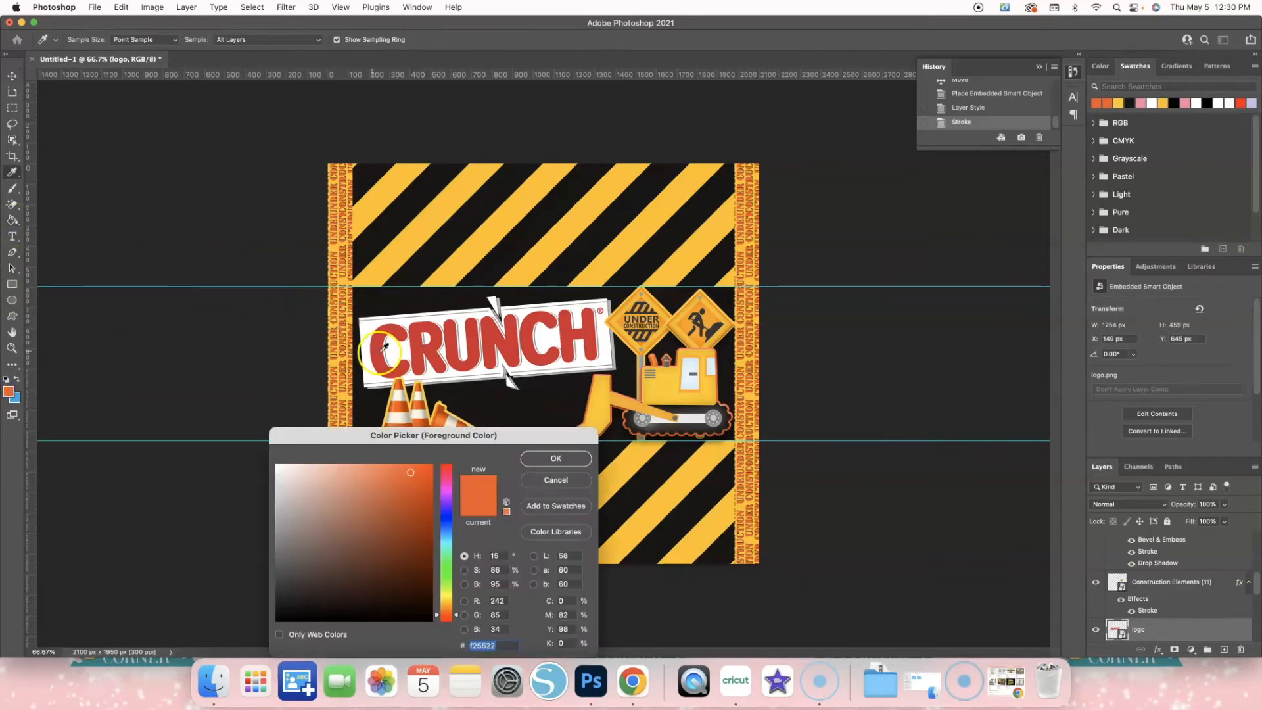
left_click(531, 456)
left_click(390, 363)
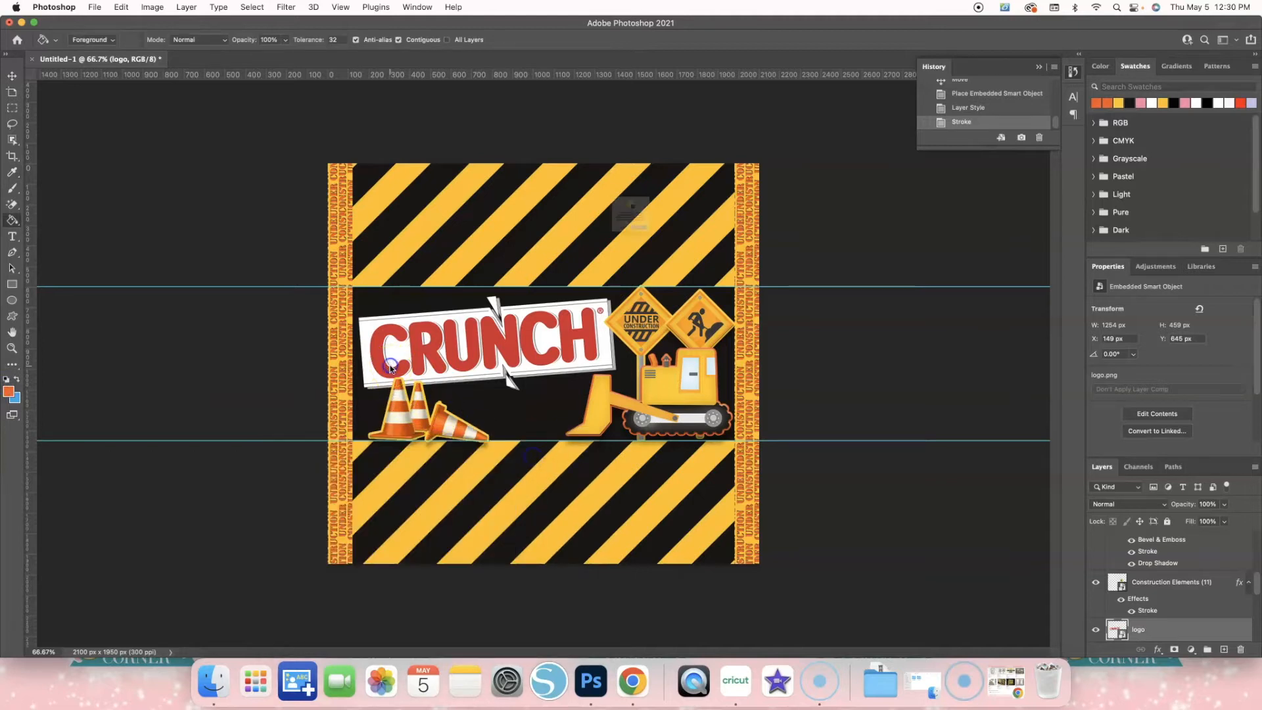
left_click(667, 271)
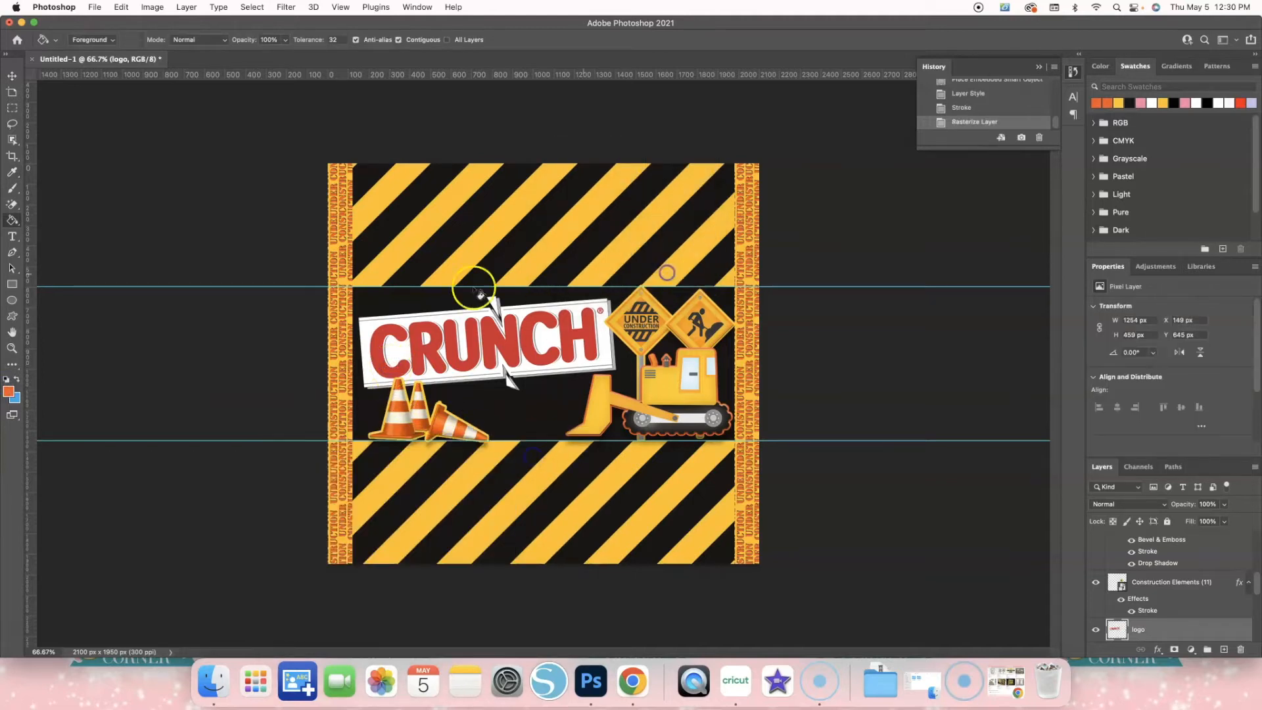
Fill each red letter of the CRUNCH logo with the orange foreground color
left_click(384, 343)
left_click(420, 348)
left_click(463, 350)
left_click(493, 339)
left_click(543, 348)
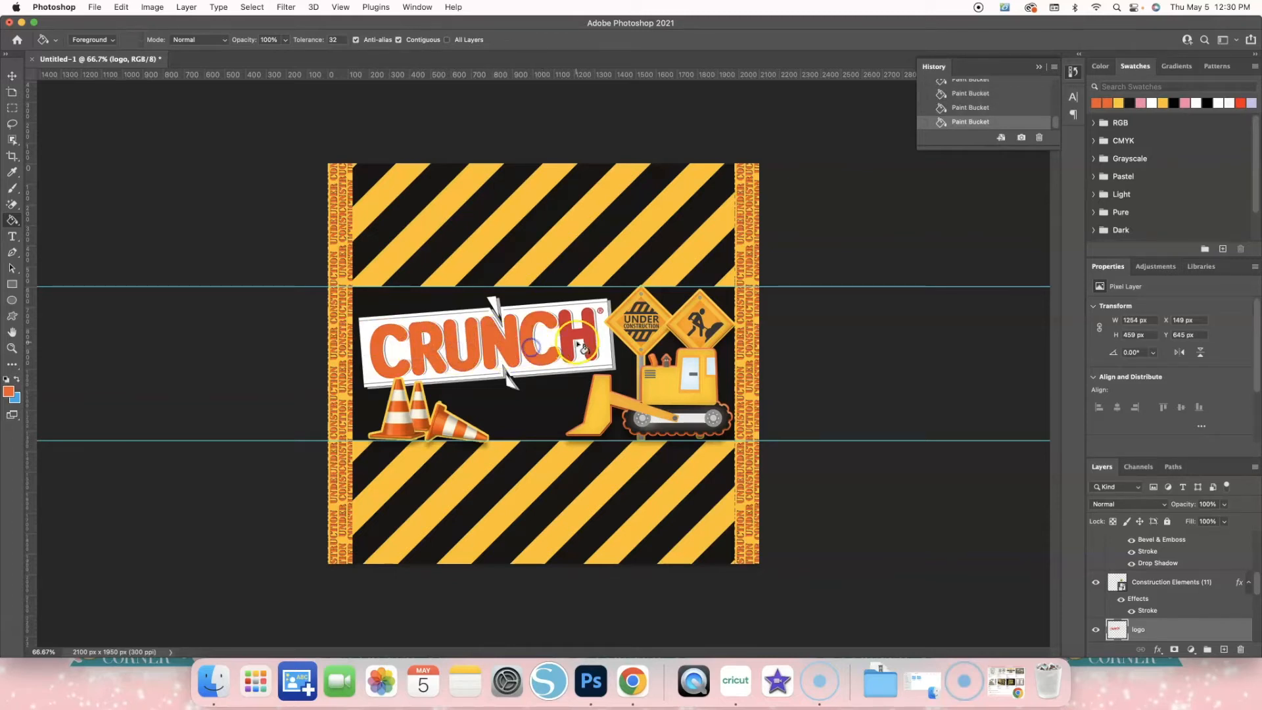
left_click(569, 342)
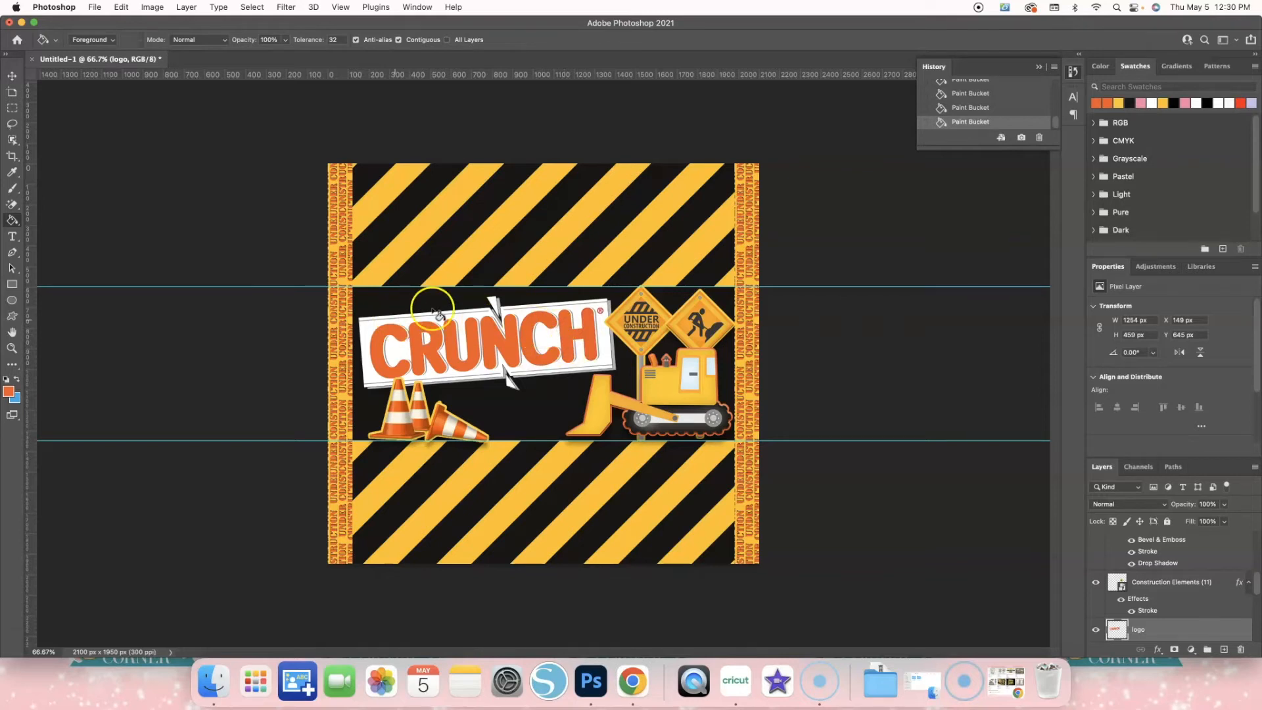
Cover the logo's ® symbol with a white rectangle about 42 × 38 px
left_click(11, 284)
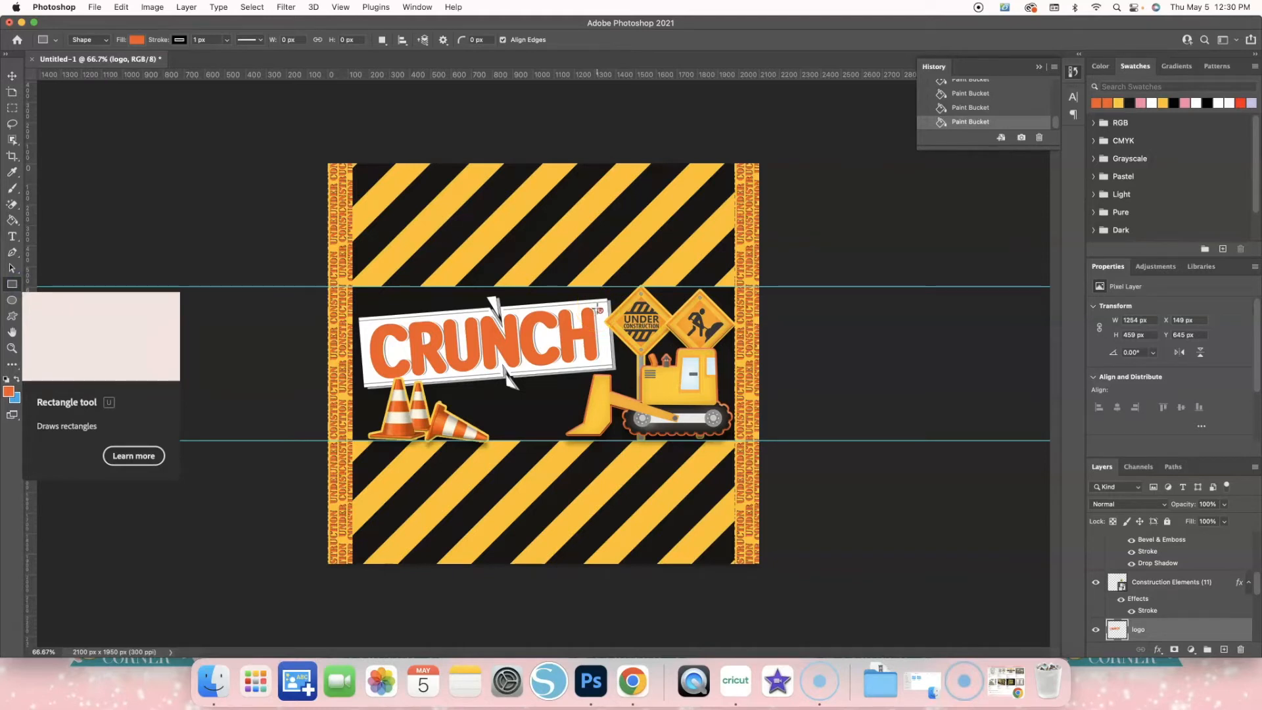
key("super+plus")
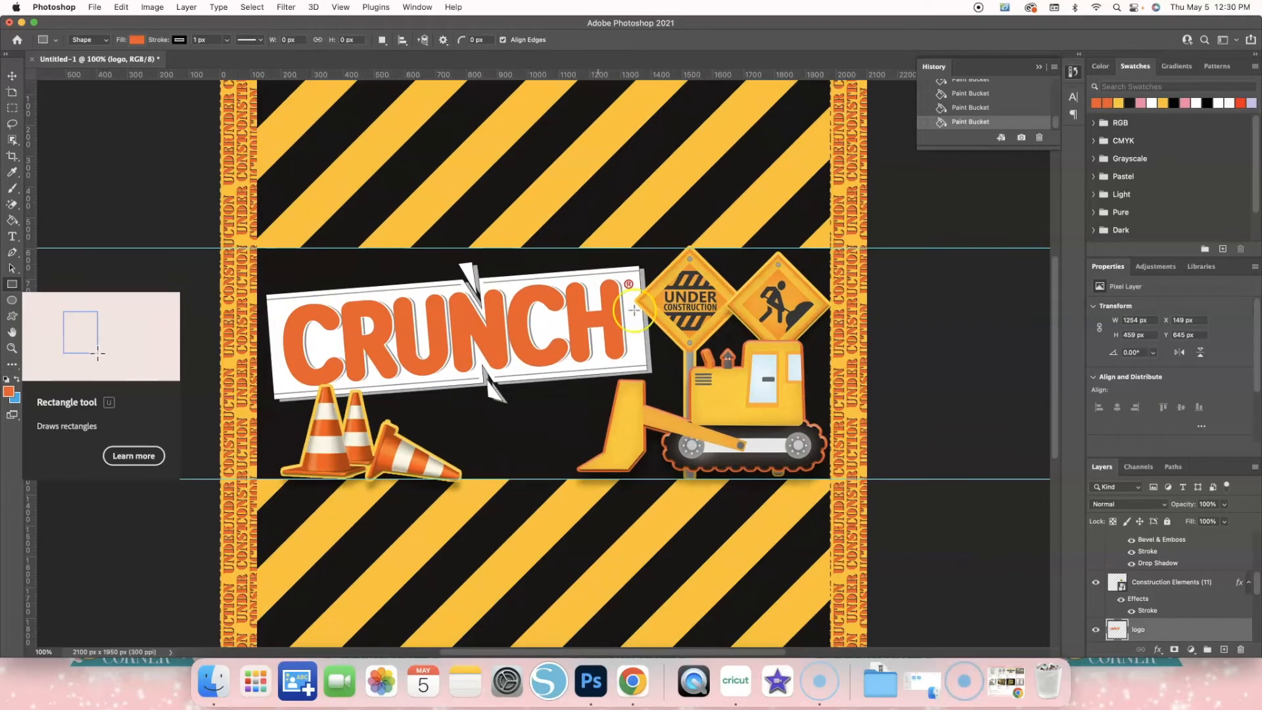
left_click_drag(629, 284, 635, 290)
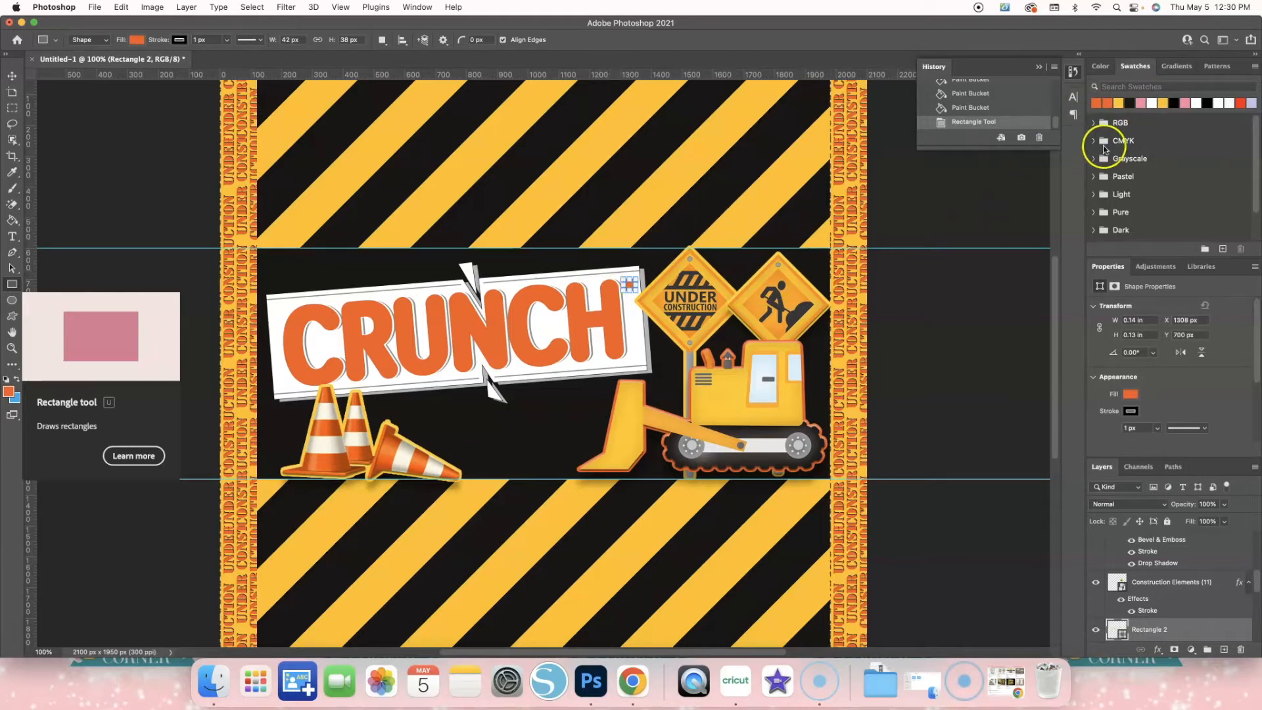
left_click(1152, 103)
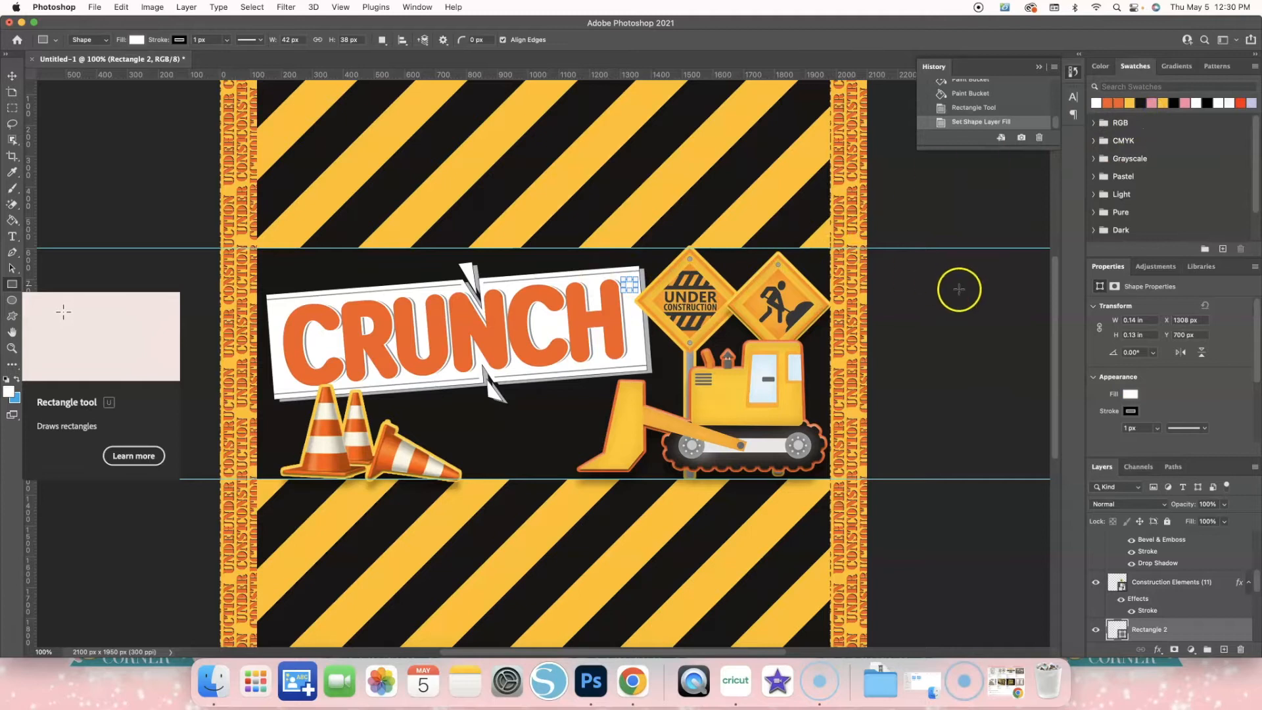
Set the small white rectangle's stroke width to 0 px and deselect it
left_click(1158, 429)
left_click_drag(1158, 447, 1132, 446)
left_click(1009, 399)
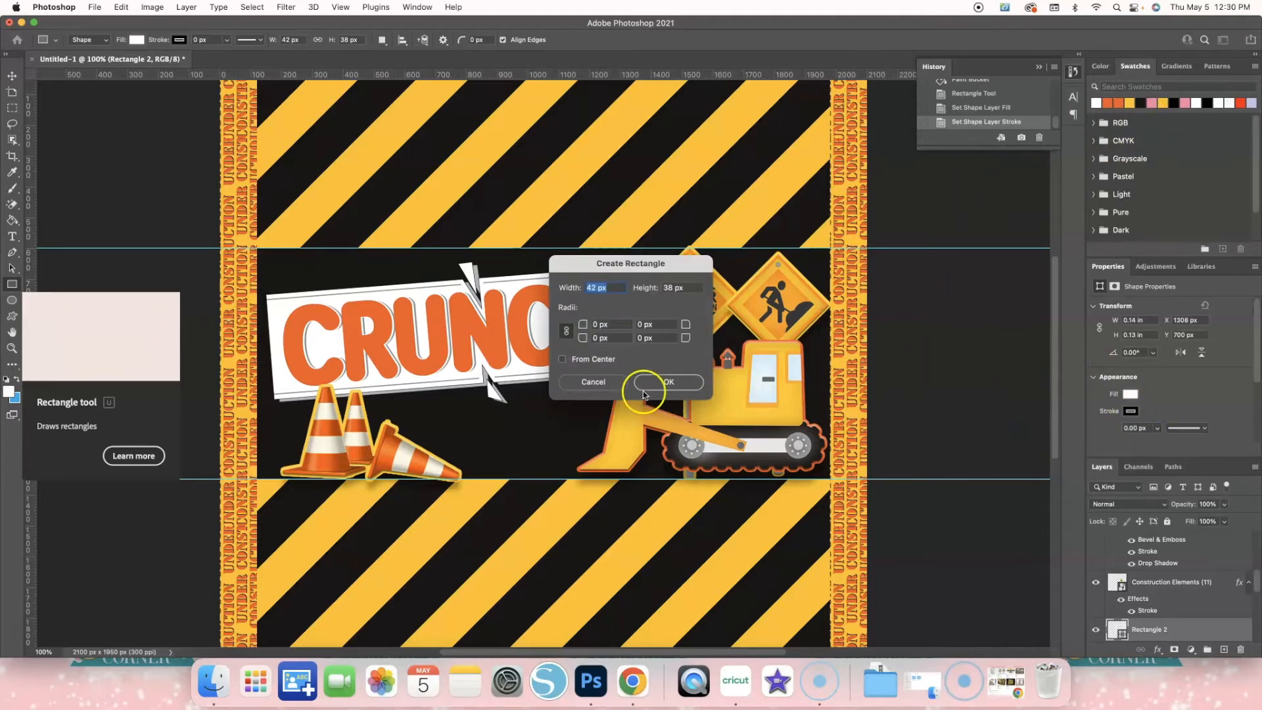
left_click(594, 382)
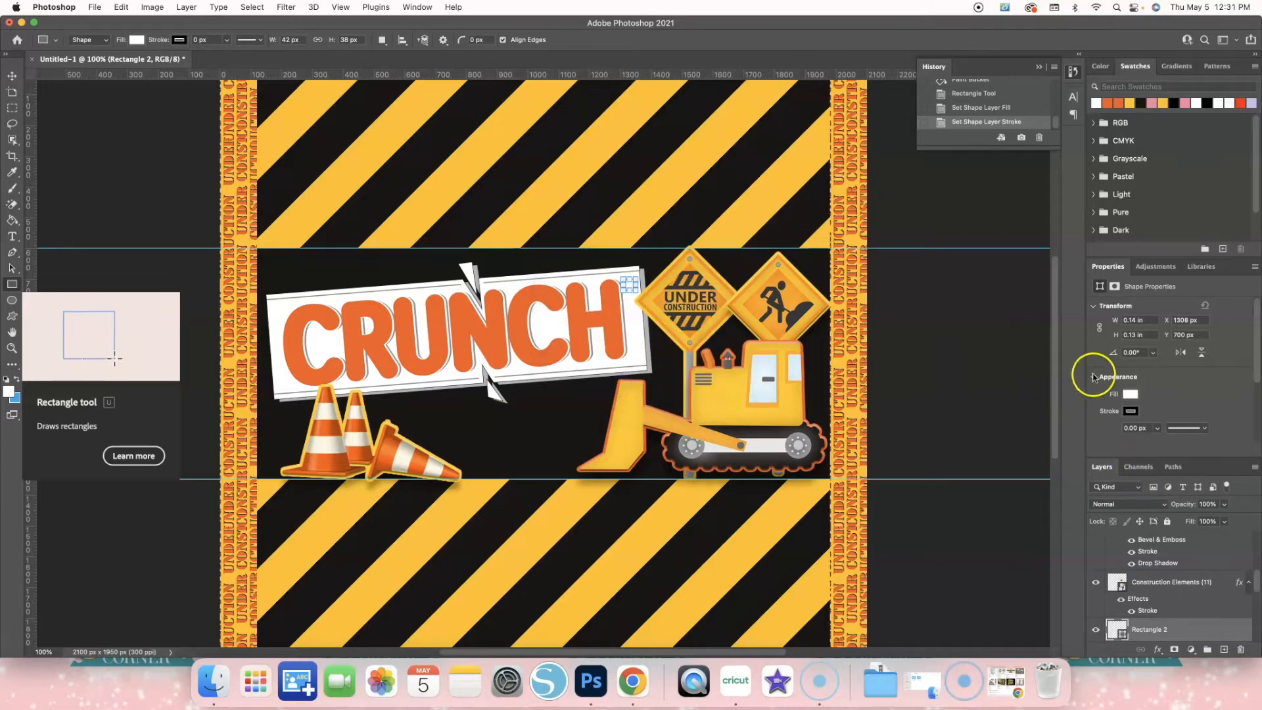
left_click(12, 75)
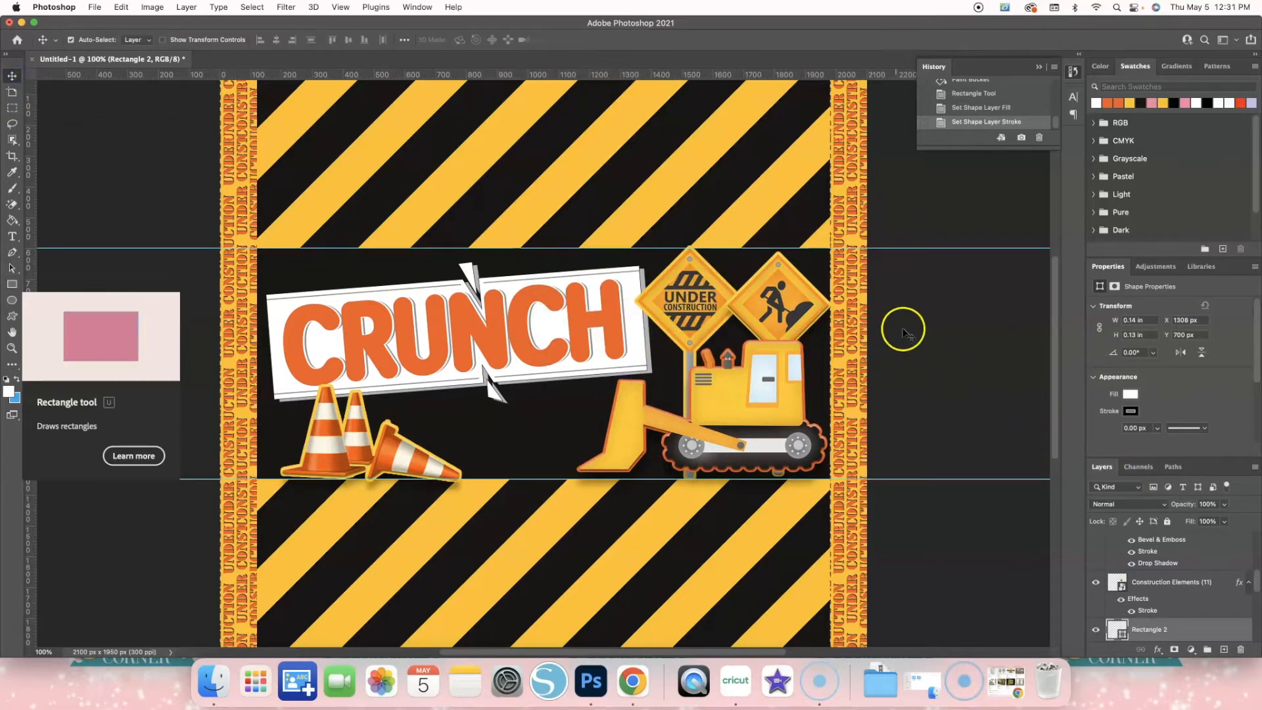
left_click(950, 325)
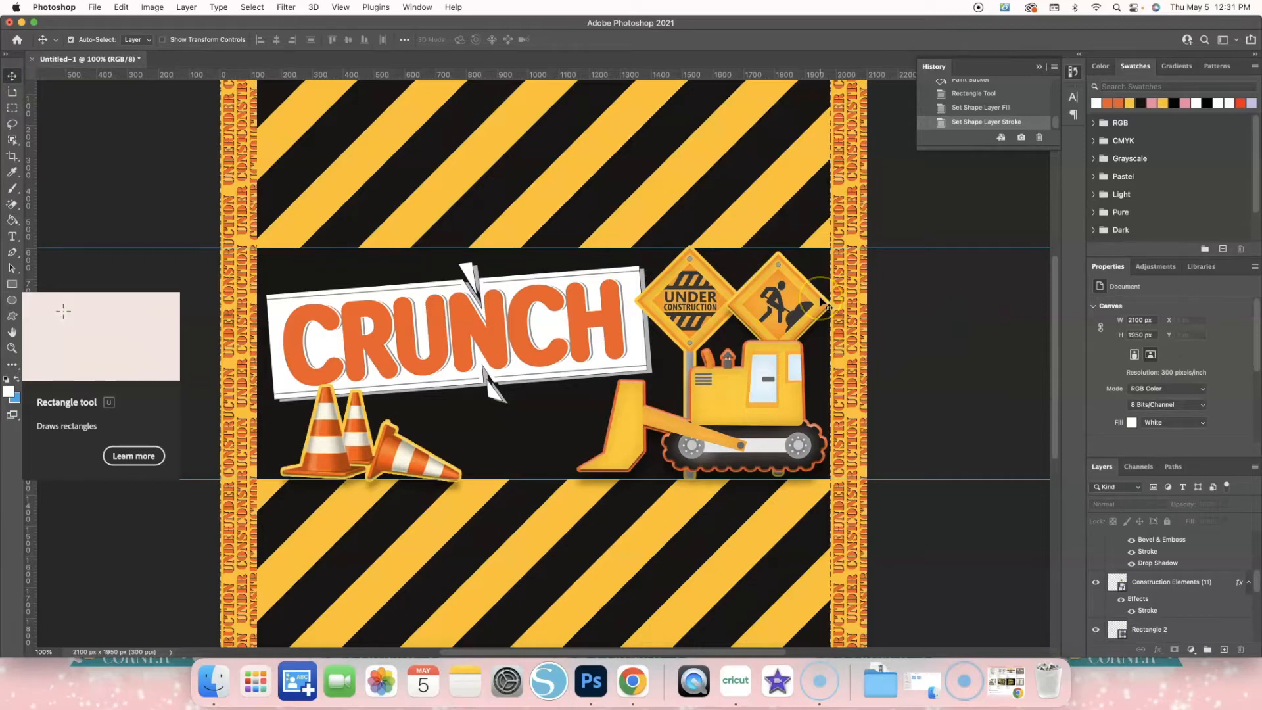
key("super+minus")
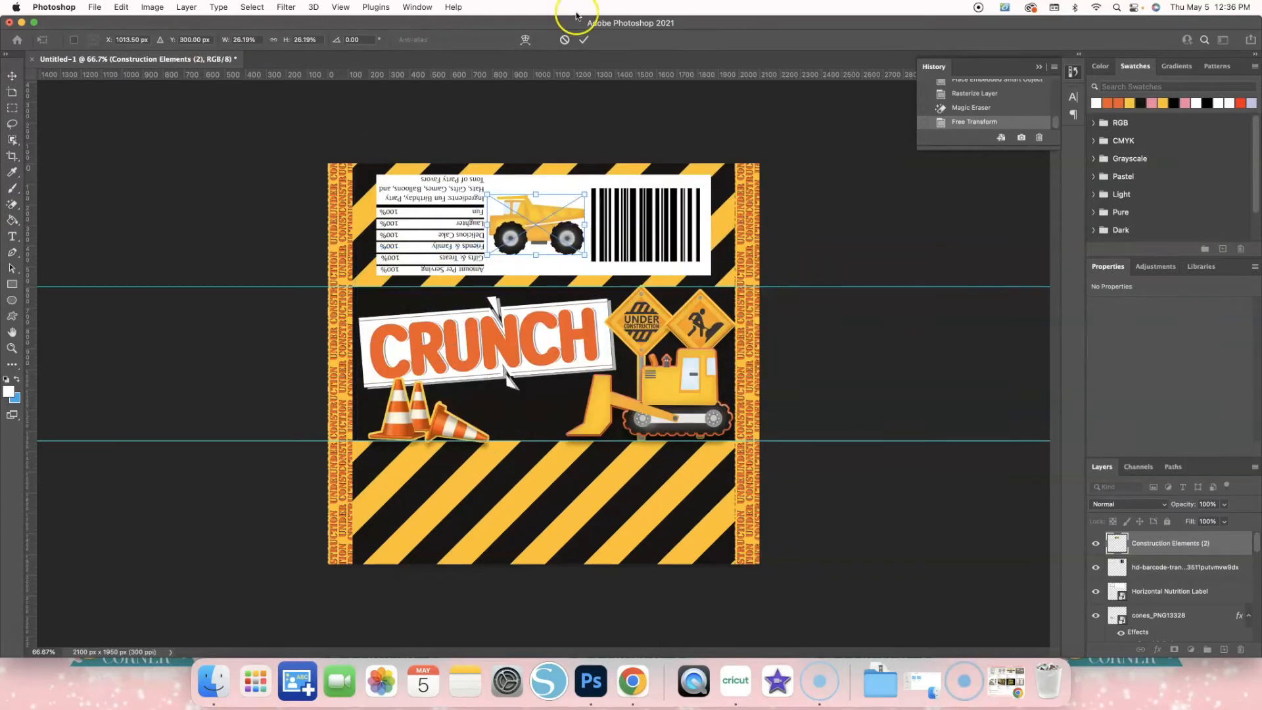
Rotate the "Thanks For Making My Party Loads of Fun" text in the bottom panel by 180°
left_click(316, 471)
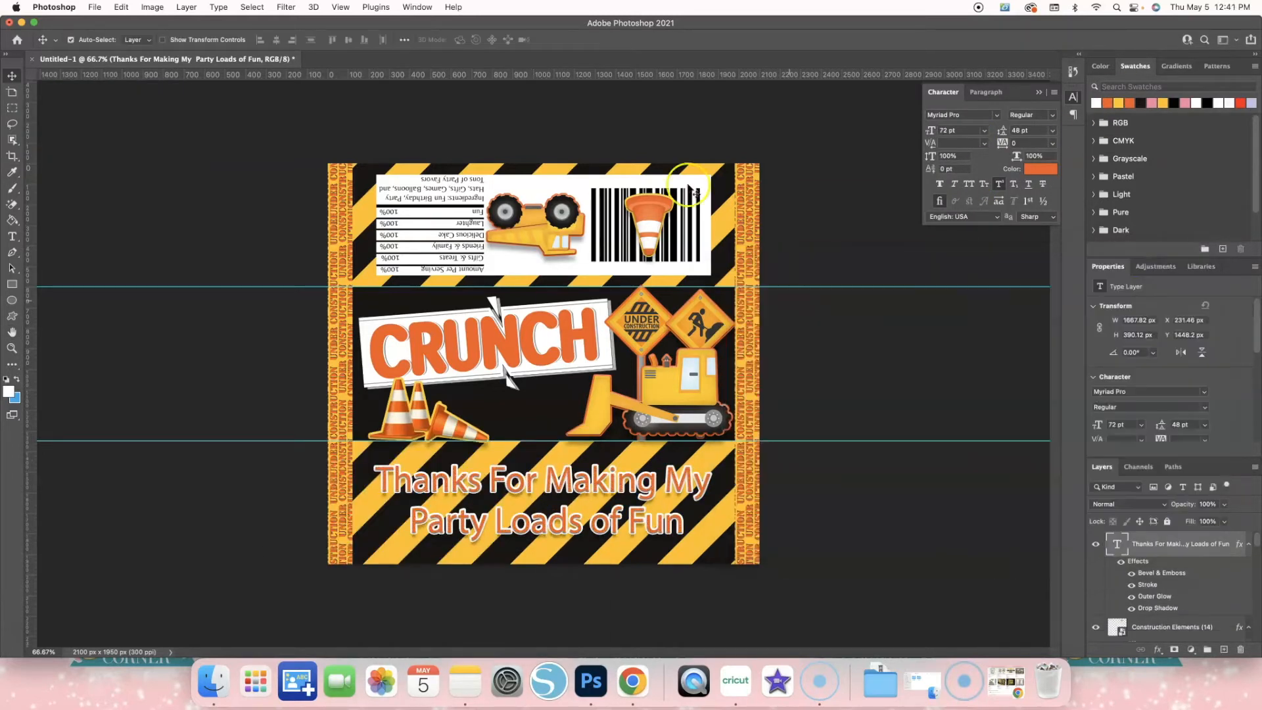
left_click(121, 7)
mouse_move(151, 275)
left_click(355, 454)
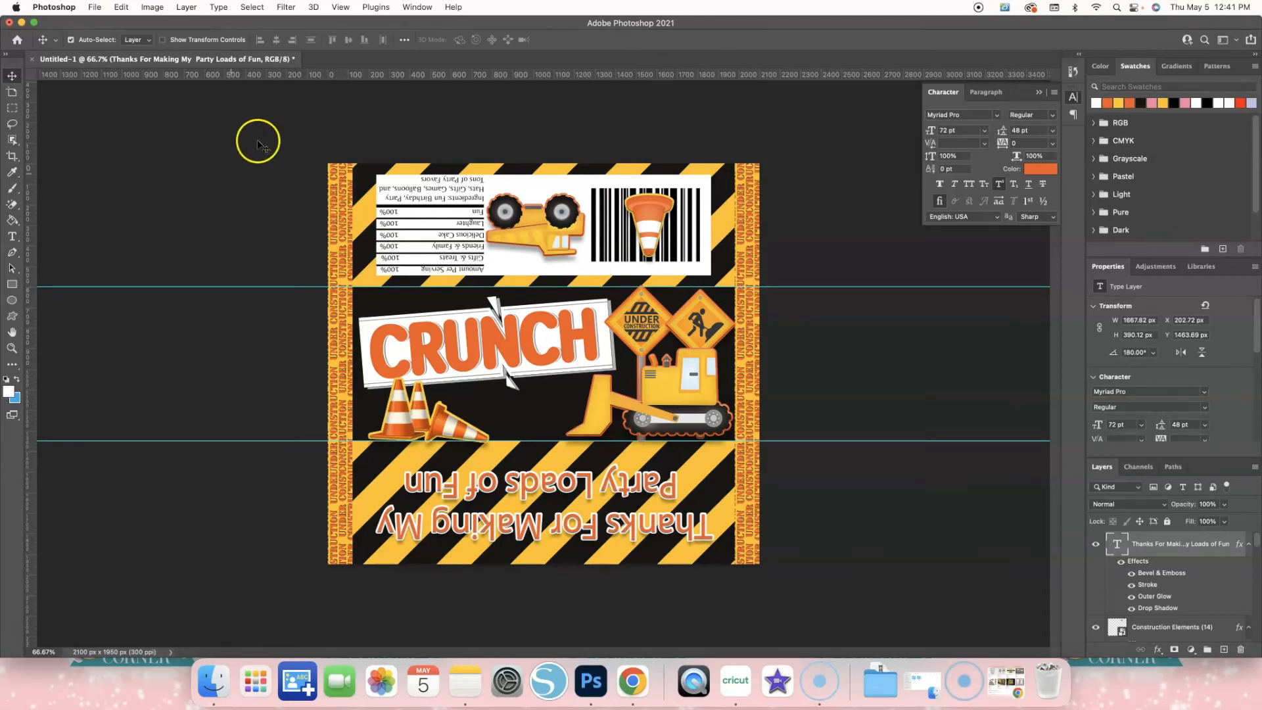
Save the layered wrapper as Construction Wrapper.psd in Photoshop format on the TCC Hard Drive
left_click(95, 8)
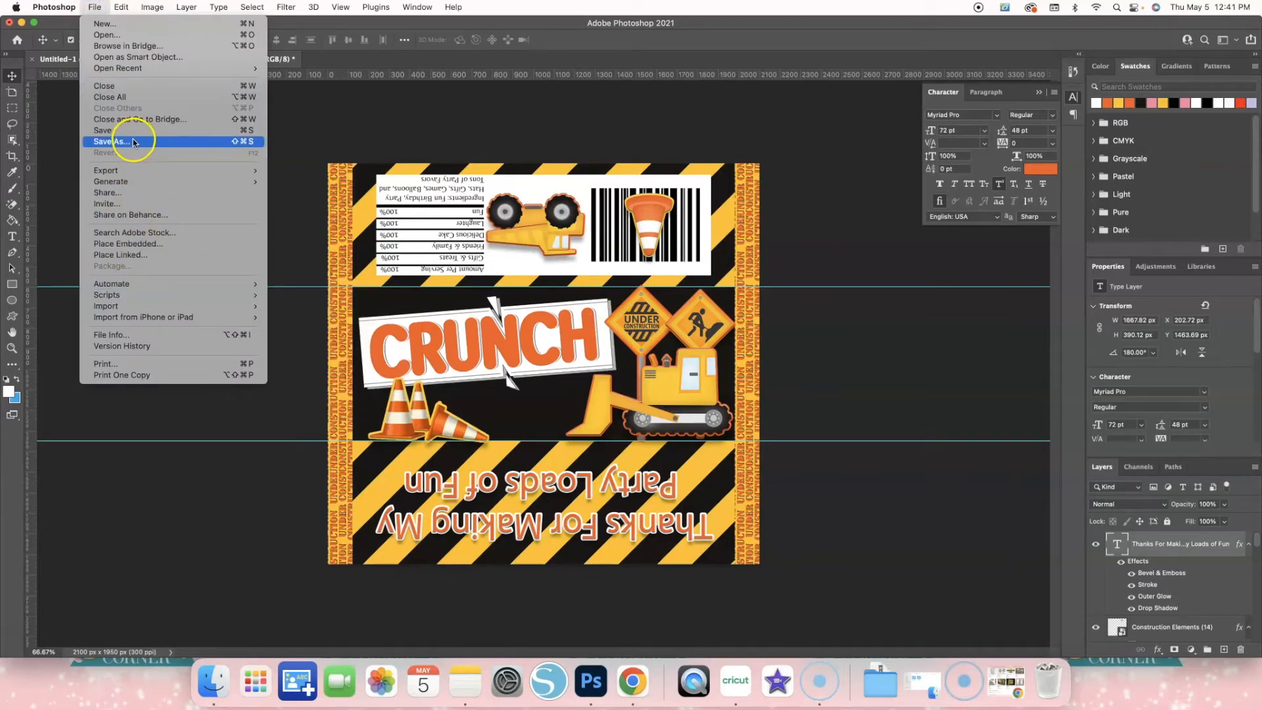
left_click(134, 141)
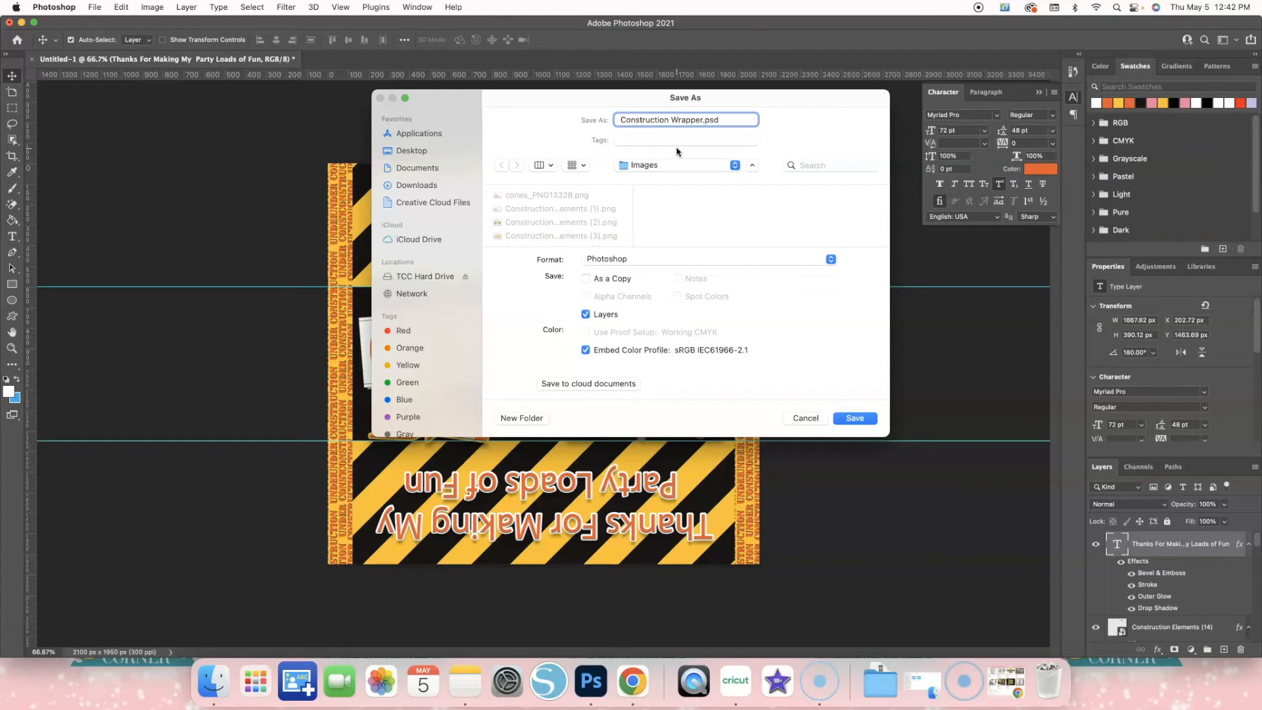
left_click(708, 158)
left_click(668, 165)
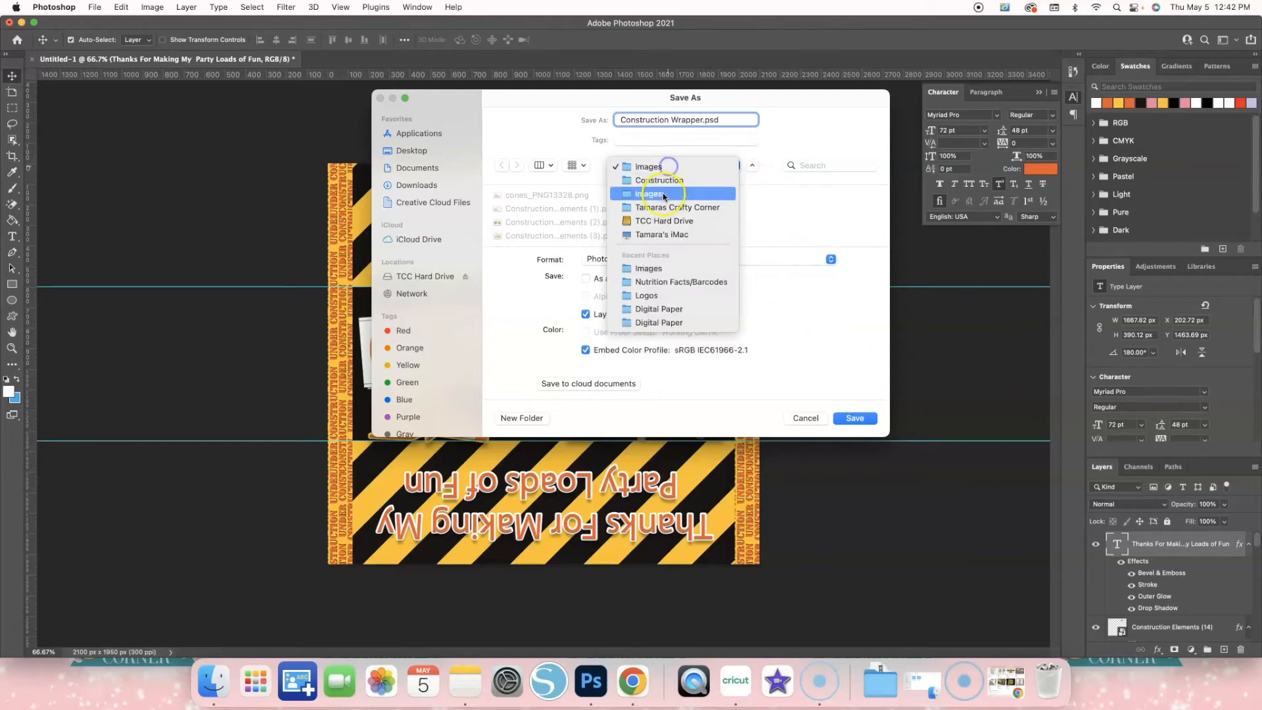
left_click(655, 220)
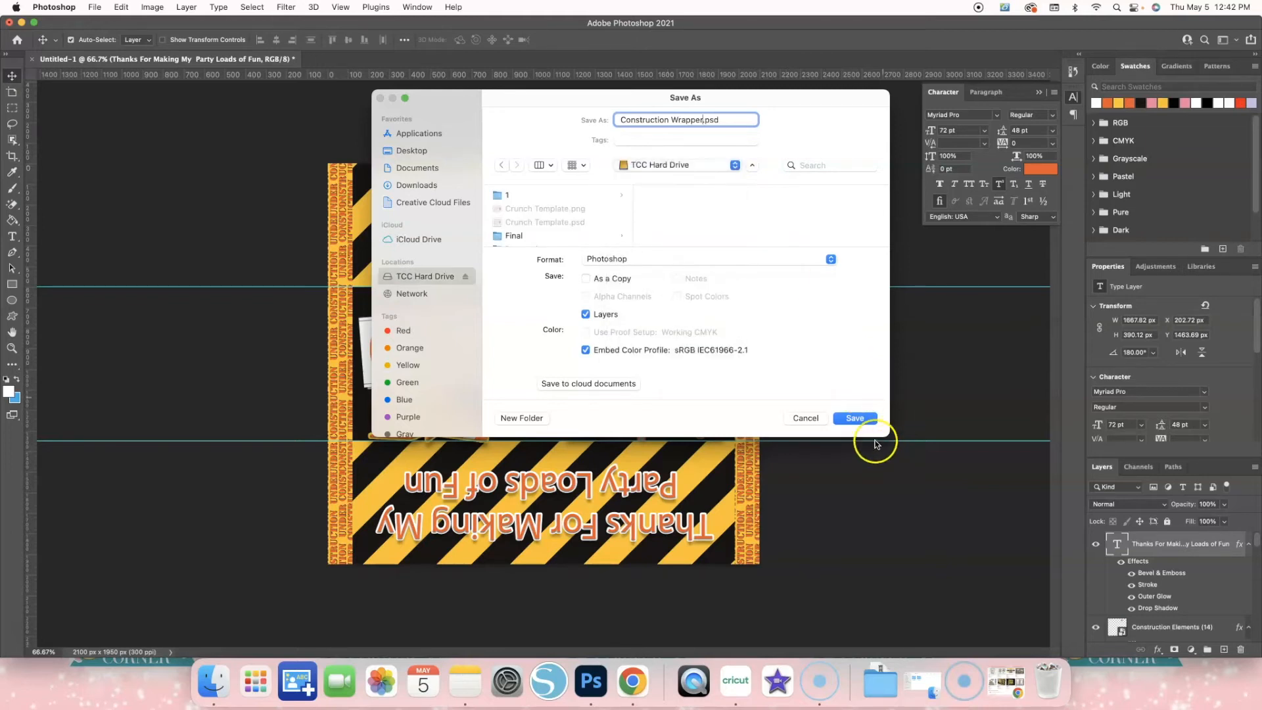
left_click(852, 419)
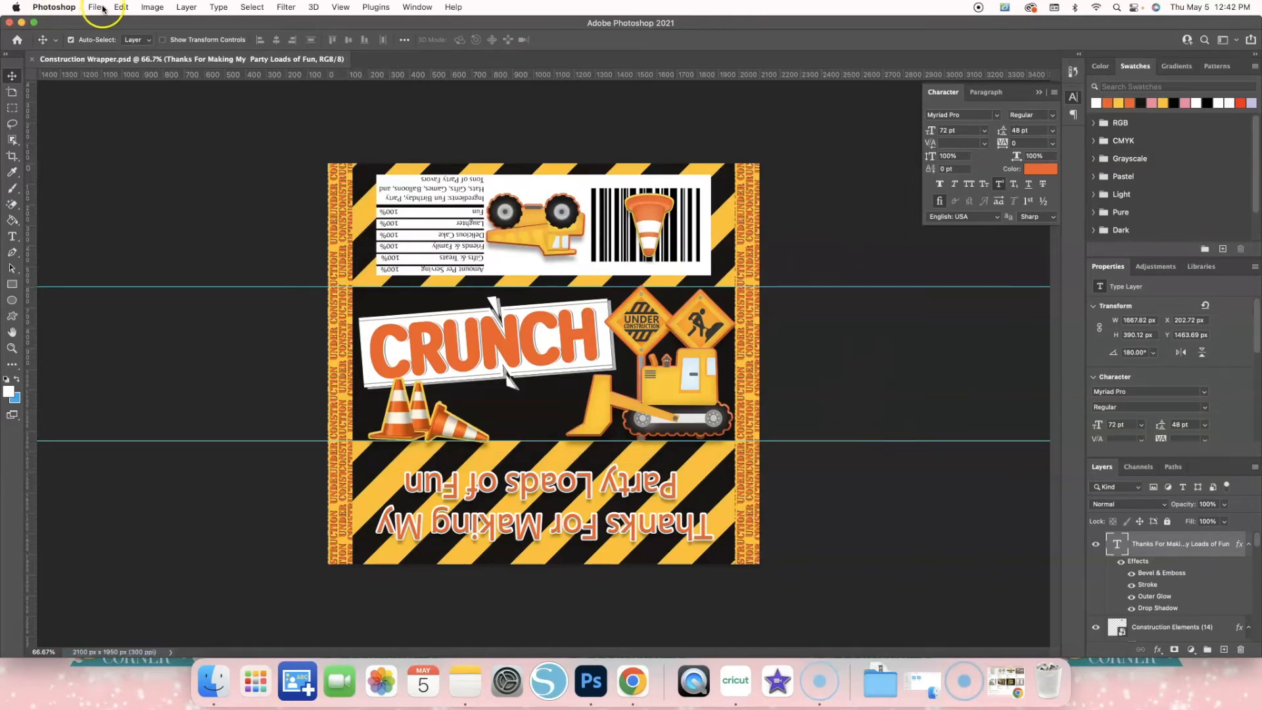
Flatten the wrapper image into a single background layer
left_click(157, 8)
mouse_move(186, 7)
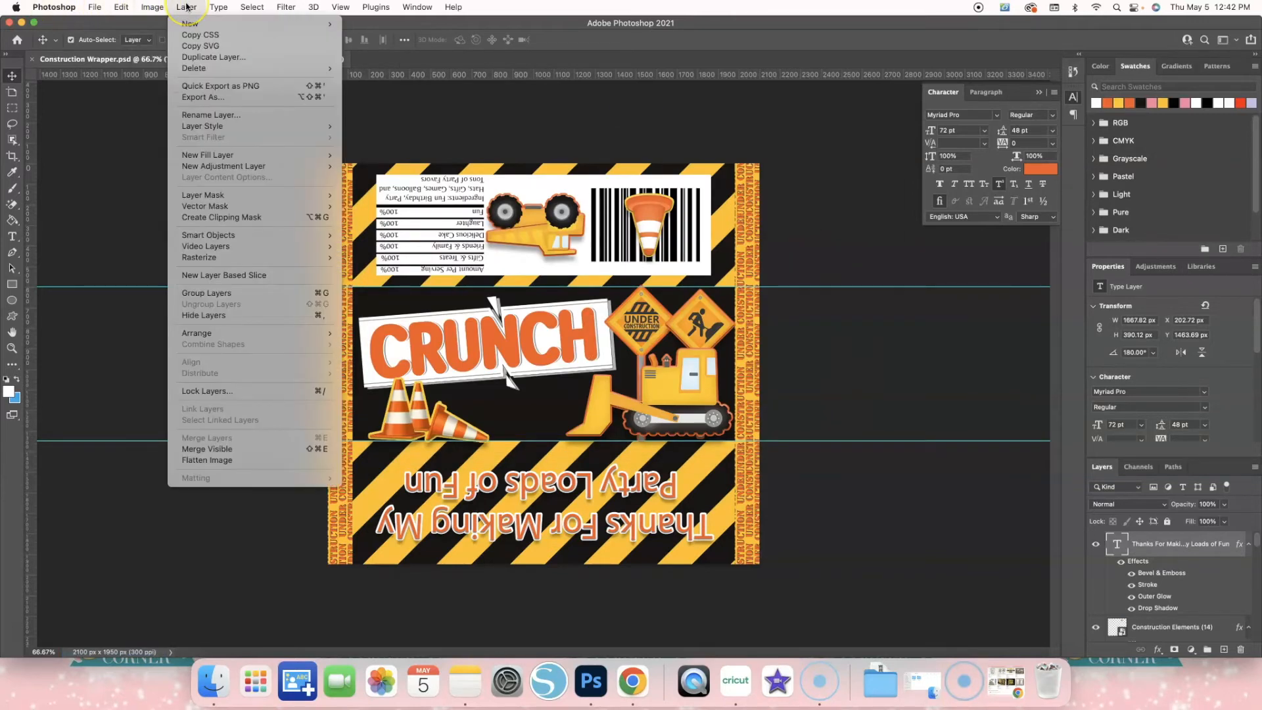
left_click(211, 459)
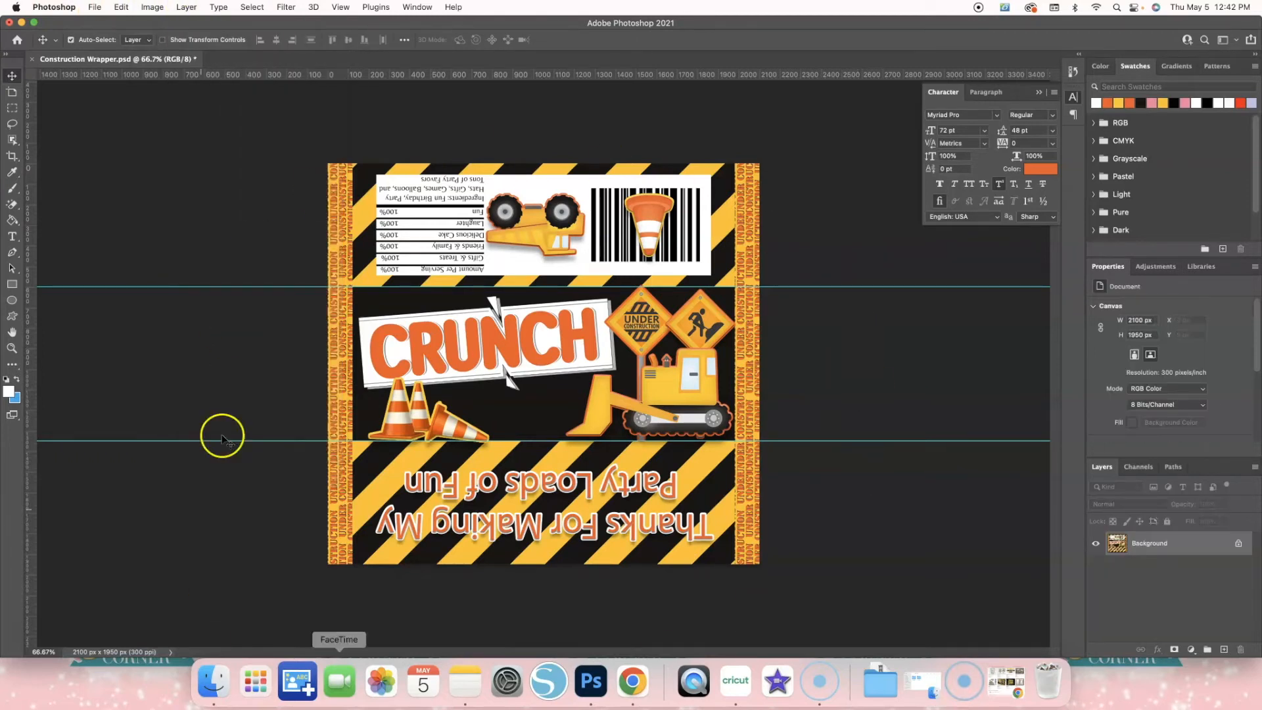
Save the flattened wrapper as Construction Wrapper.png in PNG format on the TCC Hard Drive, accepting the PNG options
left_click(98, 8)
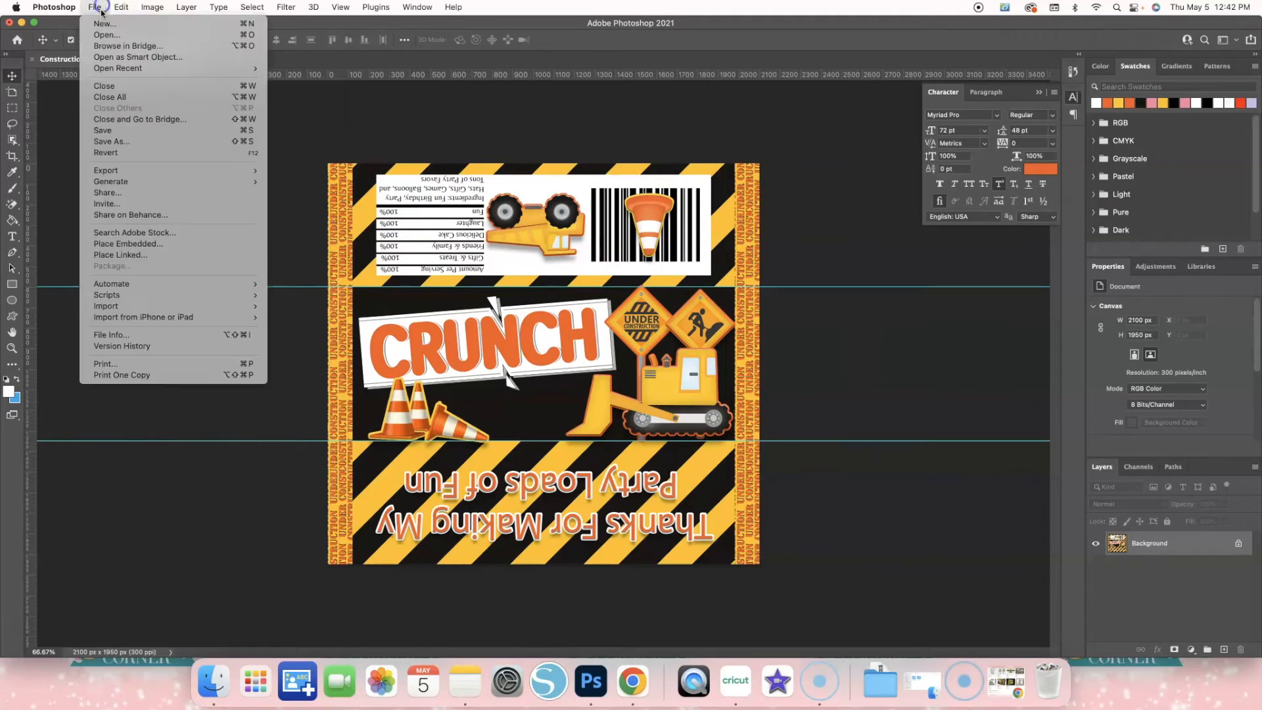
left_click(123, 143)
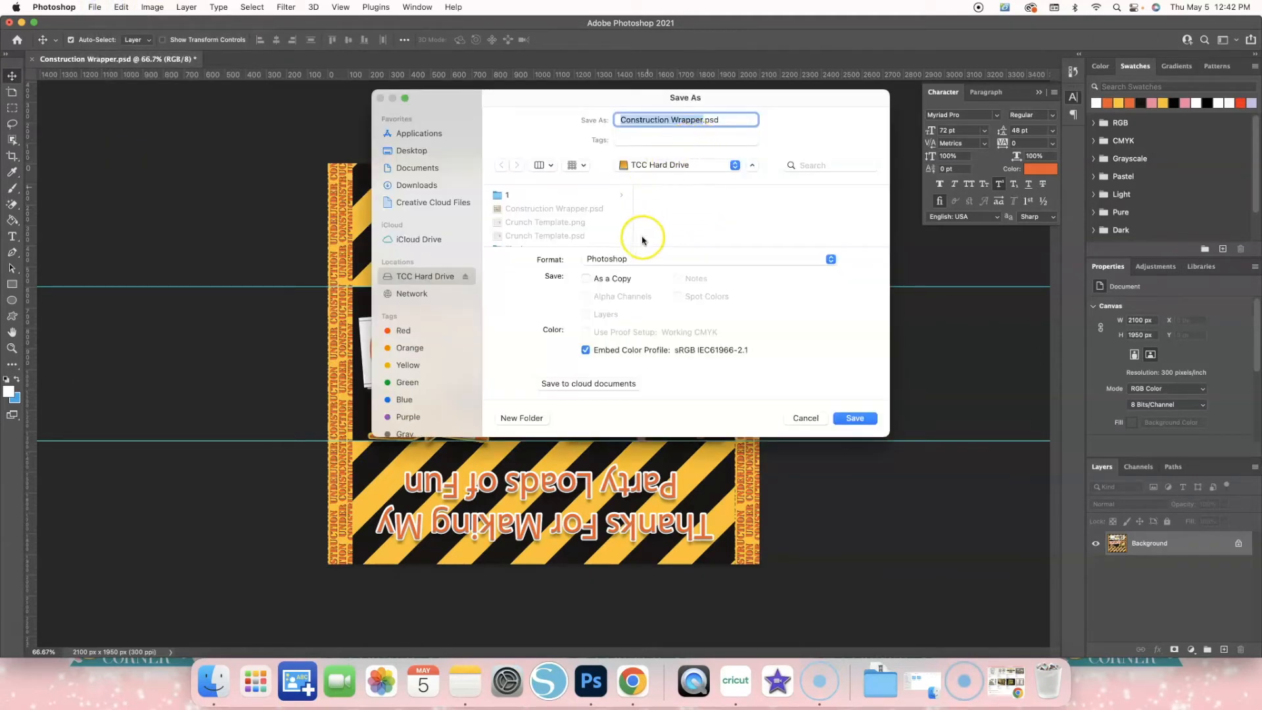
left_click(641, 258)
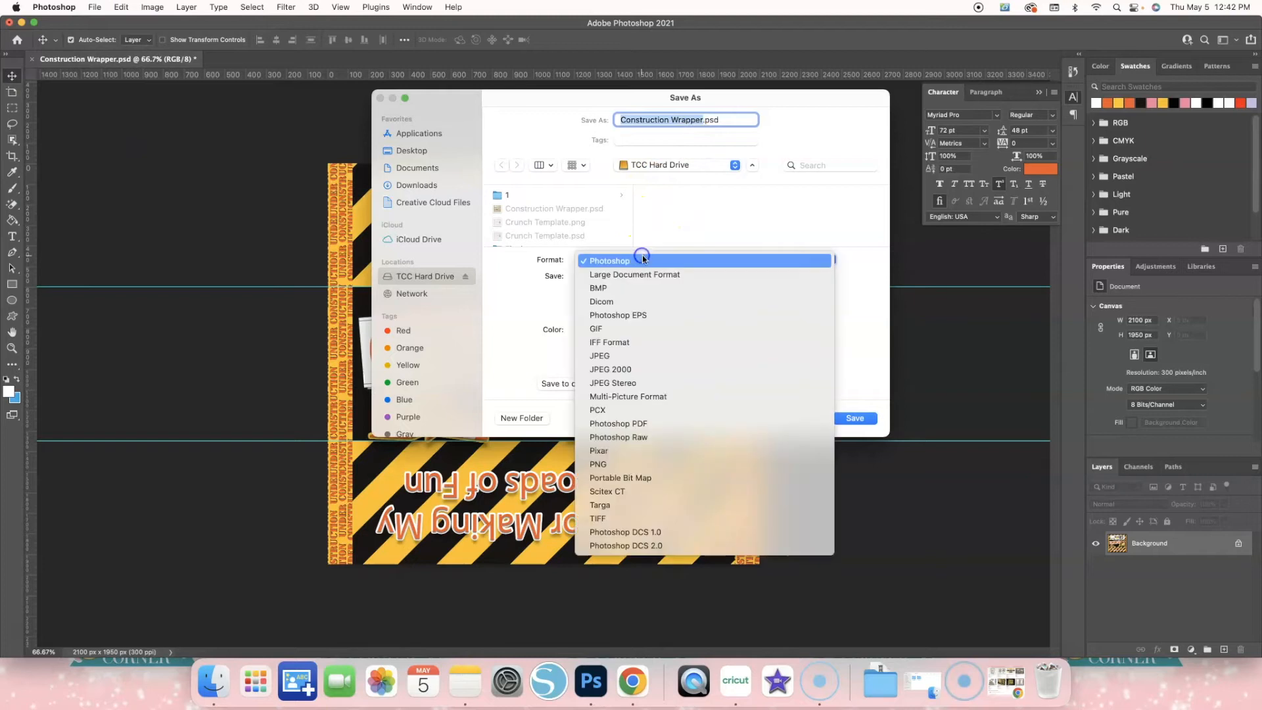
left_click(605, 464)
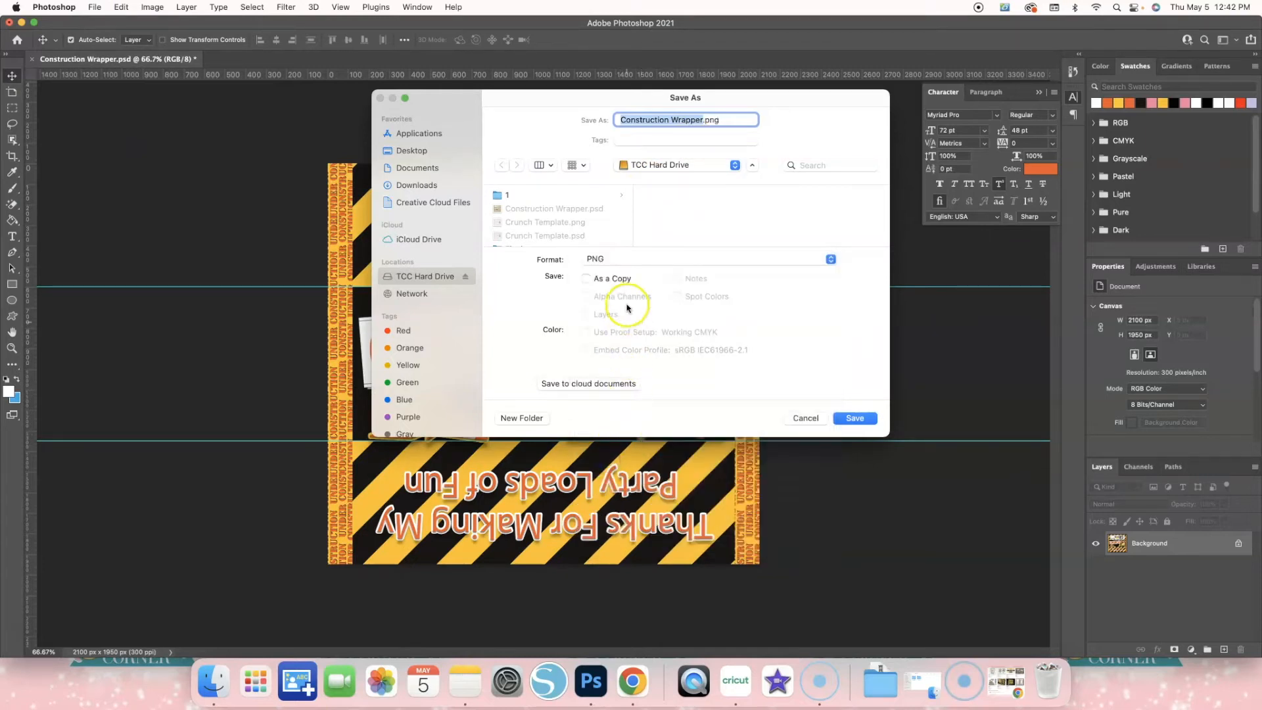
left_click(854, 419)
left_click(712, 312)
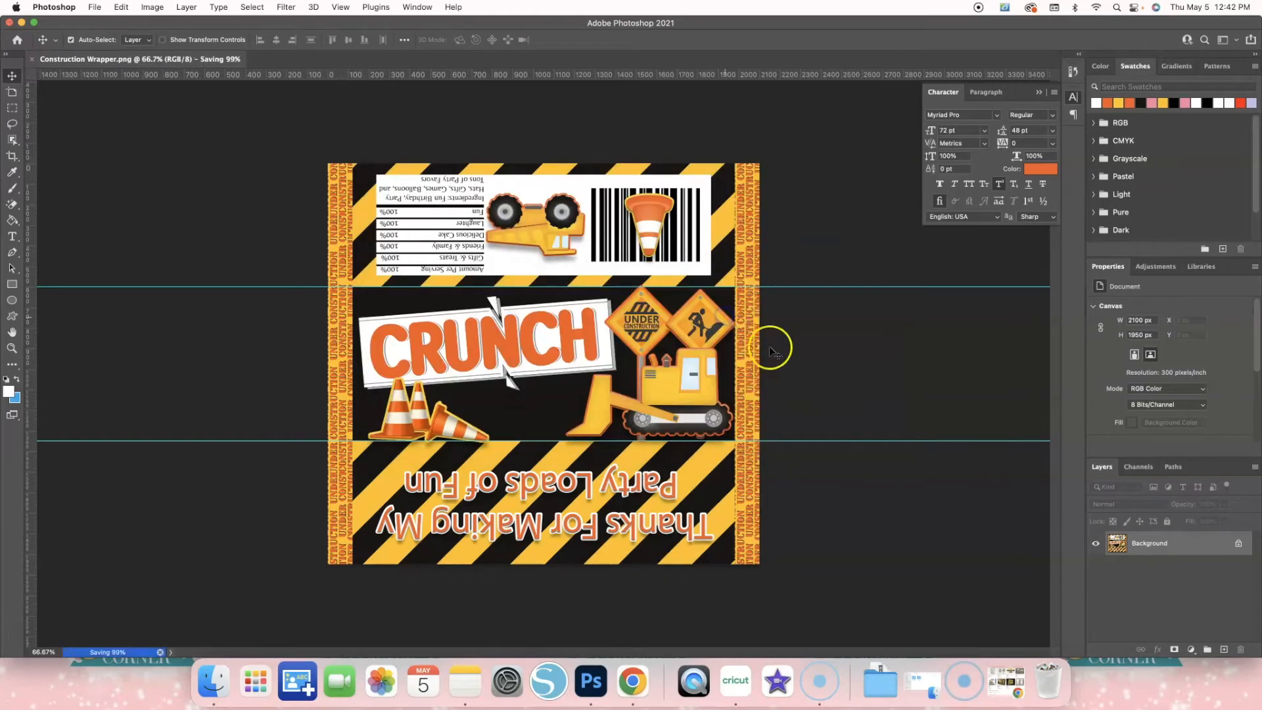
Create a new 8.5 × 11 inch portrait document at 300 ppi with a white background in RGB color
left_click(95, 8)
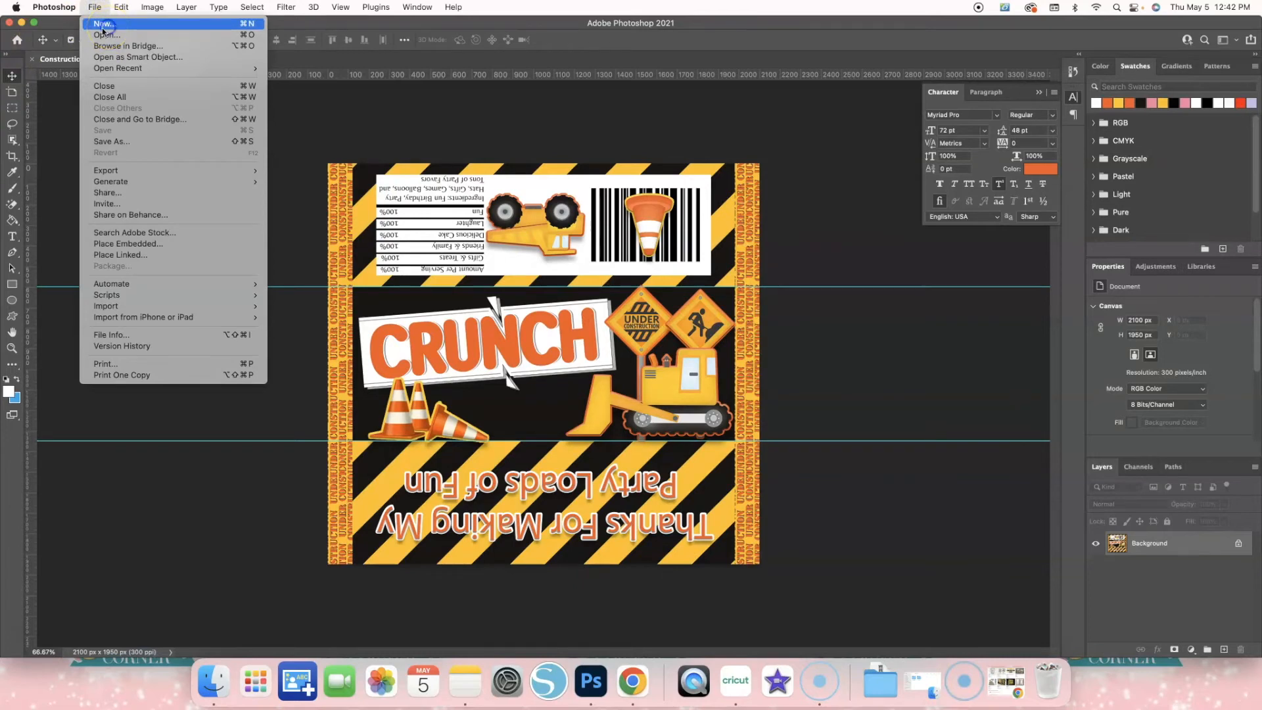
left_click(103, 26)
left_click(492, 215)
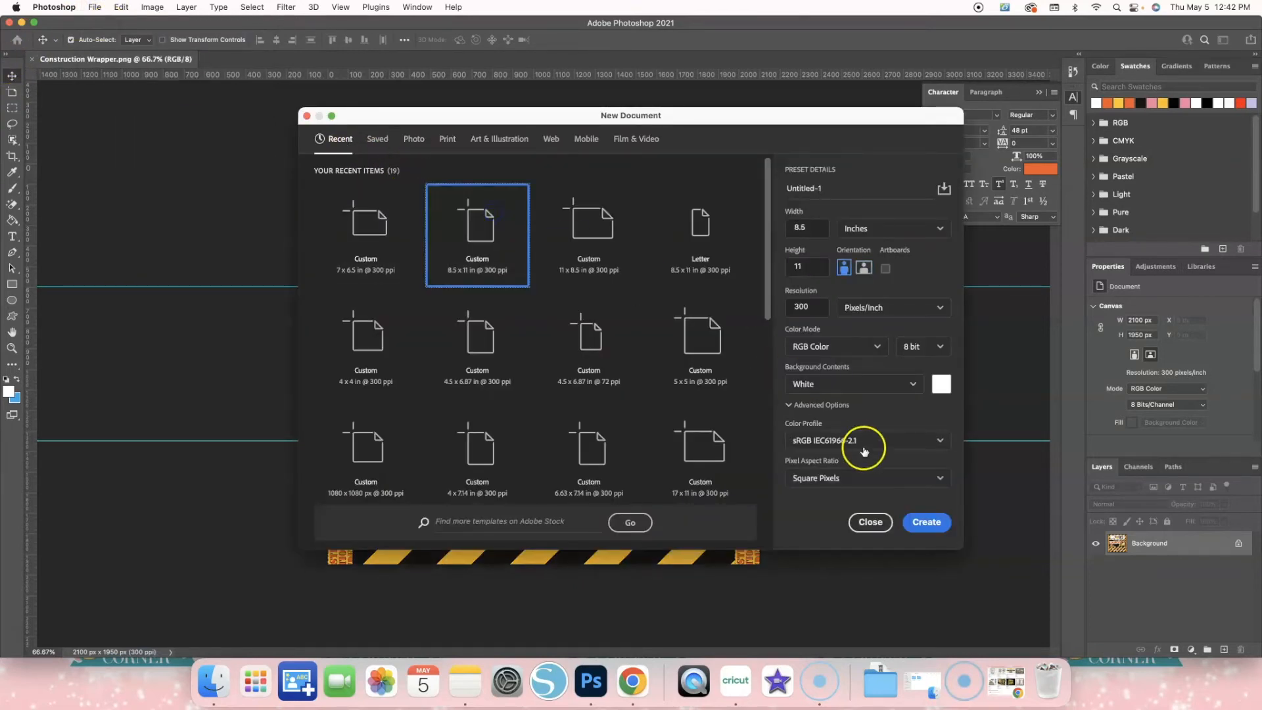
left_click(925, 520)
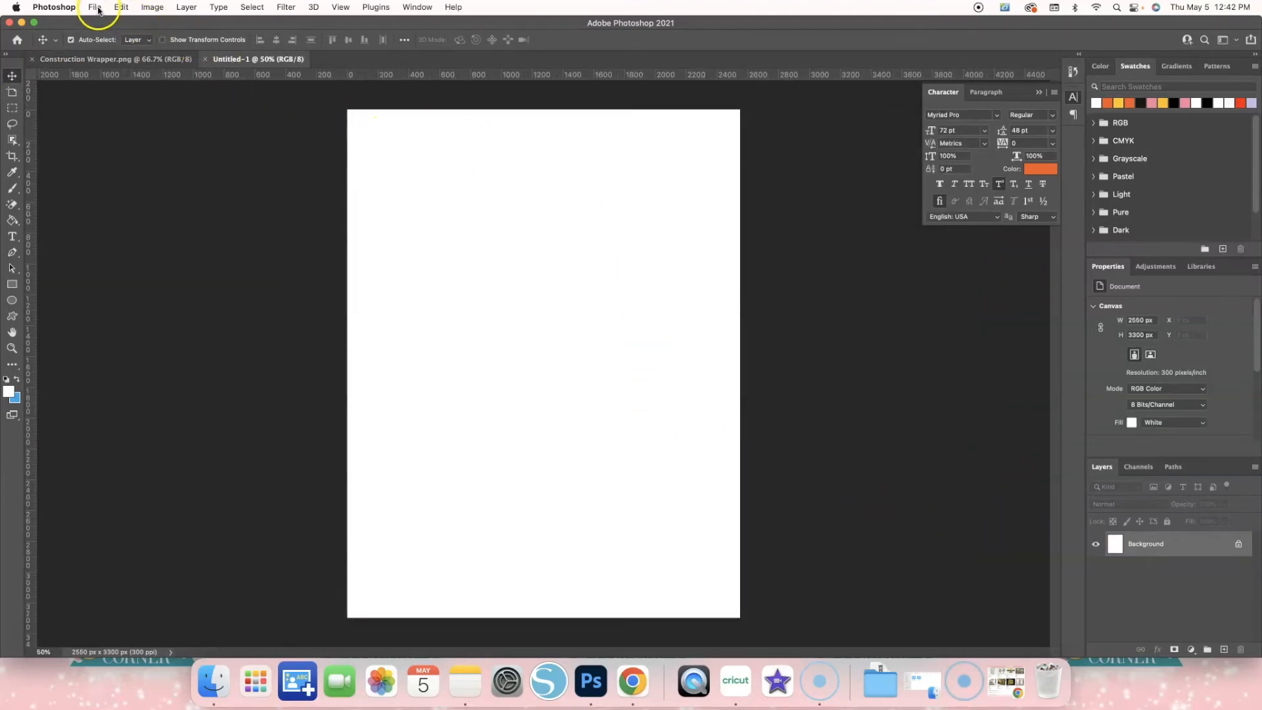
Copy the flattened wrapper from Construction Wrapper.png into the blank 8.5 × 11 inch document and position it slightly above the page's middle
left_click(95, 58)
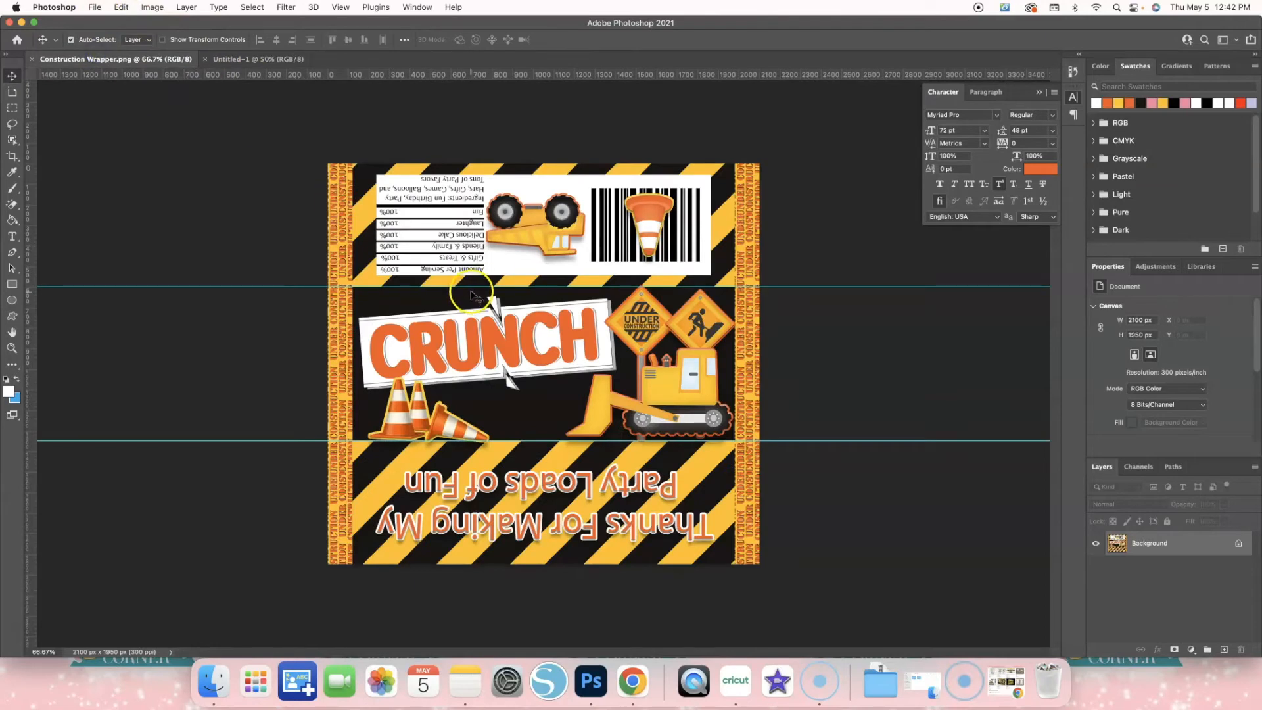
left_click(280, 60)
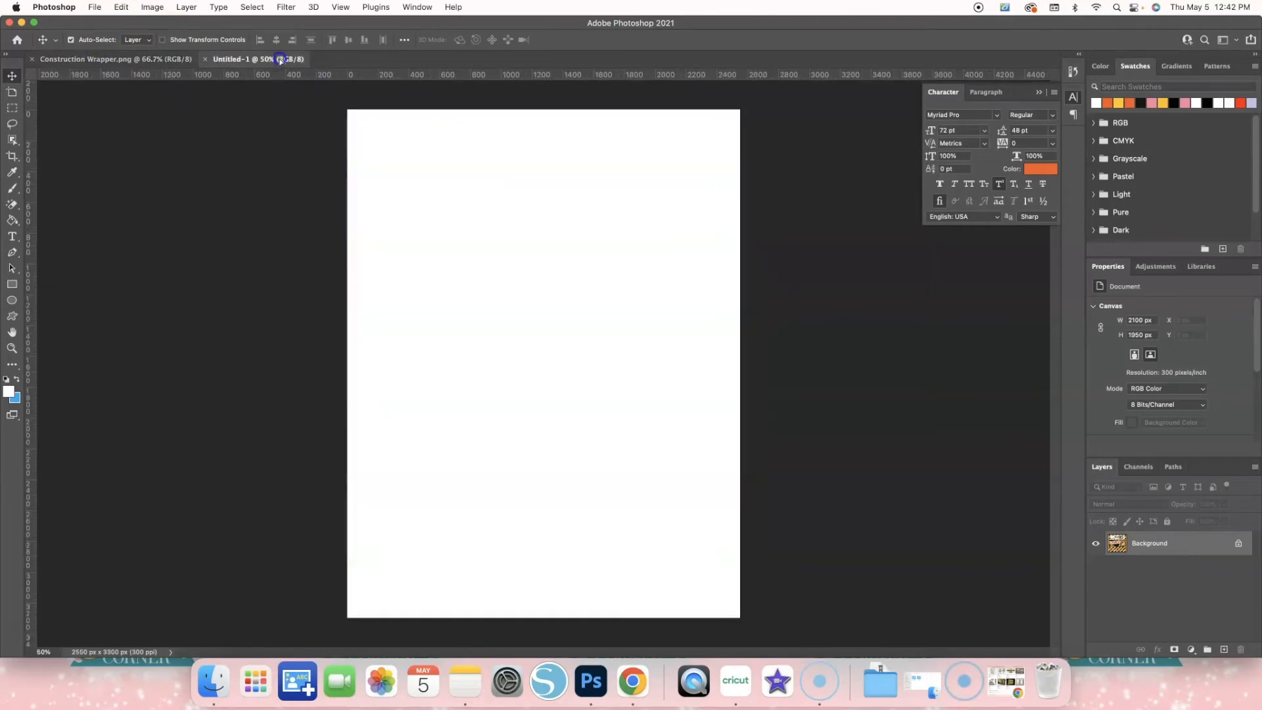
left_click_drag(541, 338, 572, 327)
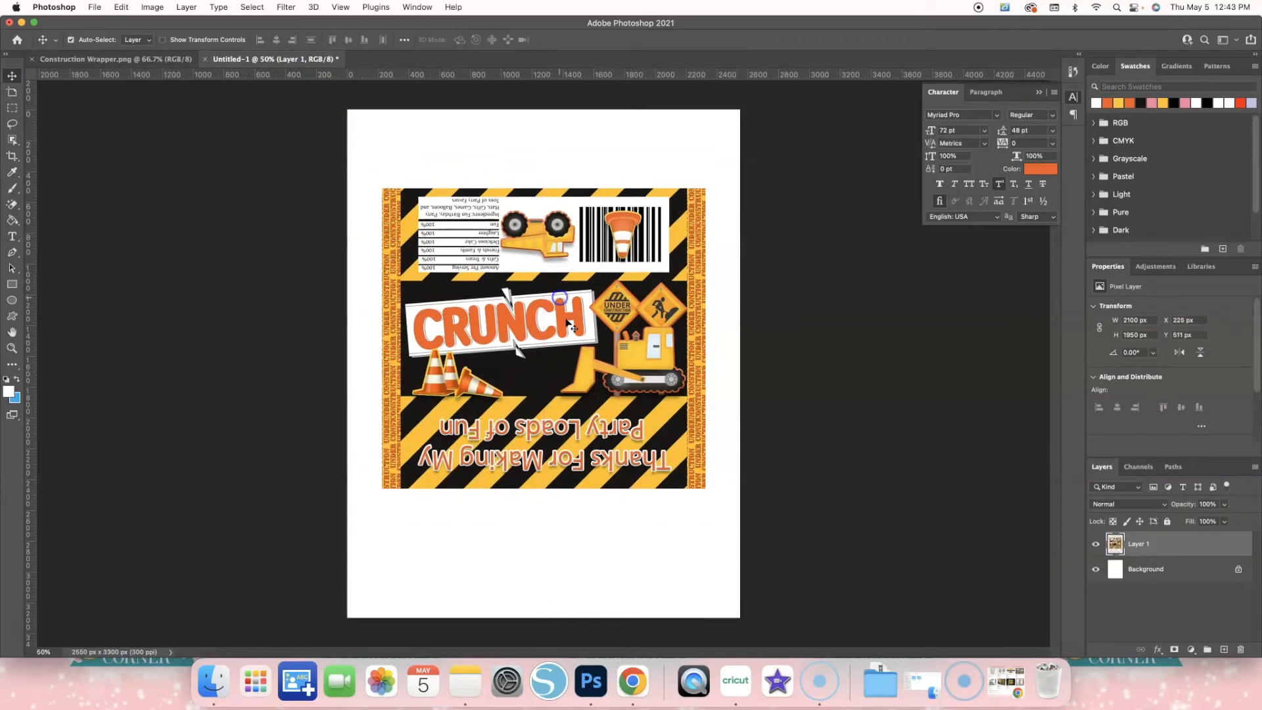